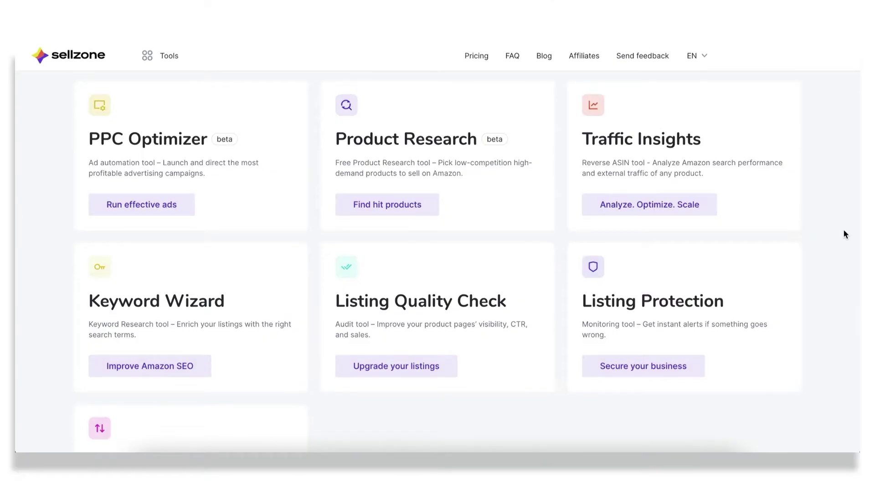
Open the Traffic Insights tool from the Sellzone tools page.
{"action": "scroll", "coordinate": [843, 234], "scroll_direction": "down", "scroll_amount": 3}
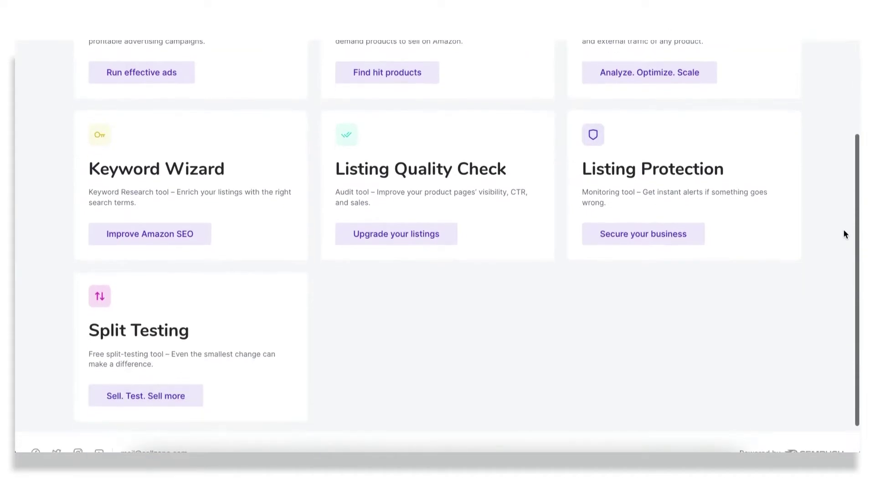
{"action": "scroll", "coordinate": [843, 233], "scroll_direction": "down", "scroll_amount": 1}
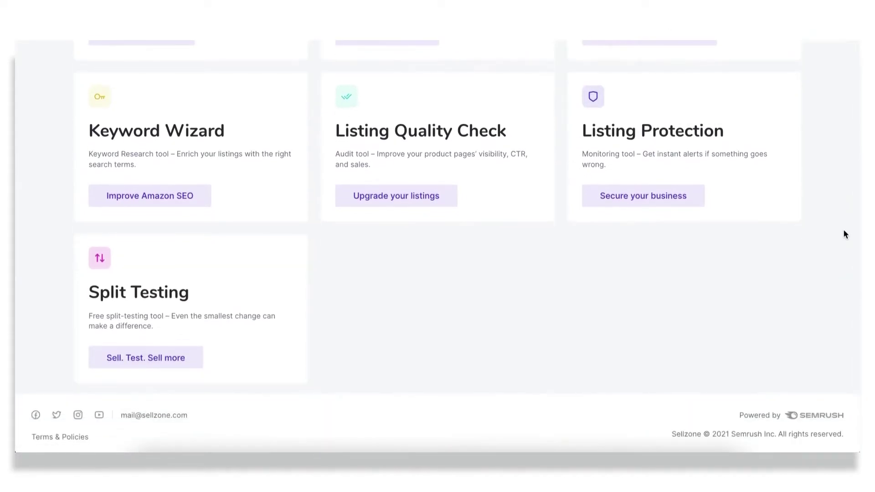
{"action": "scroll", "coordinate": [843, 233], "scroll_direction": "up", "scroll_amount": 4}
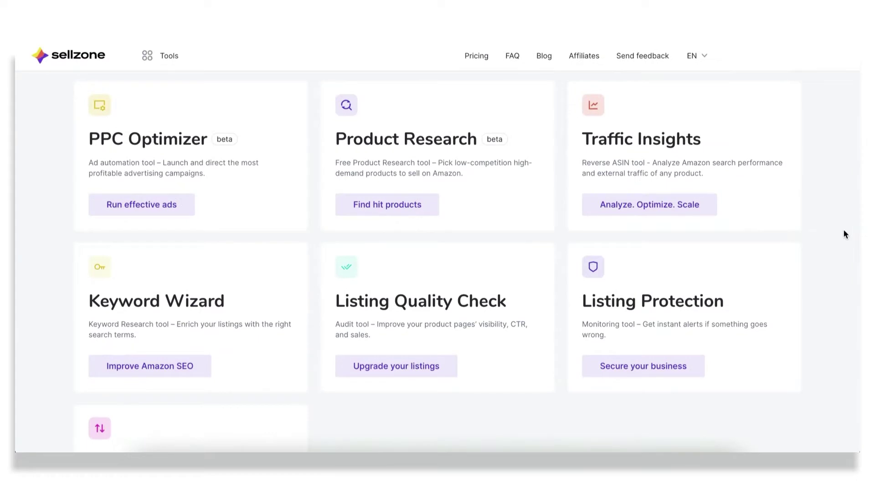
{"action": "left_click", "coordinate": [736, 177]}
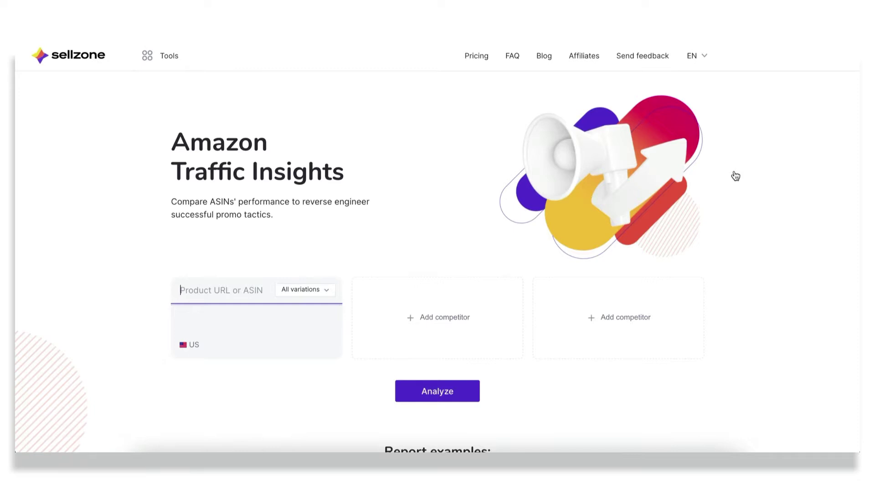
Add two competitor slots, giving three product URL/ASIN fields.
{"action": "scroll", "coordinate": [735, 175], "scroll_direction": "down", "scroll_amount": 1}
{"action": "scroll", "coordinate": [735, 171], "scroll_direction": "down", "scroll_amount": 2}
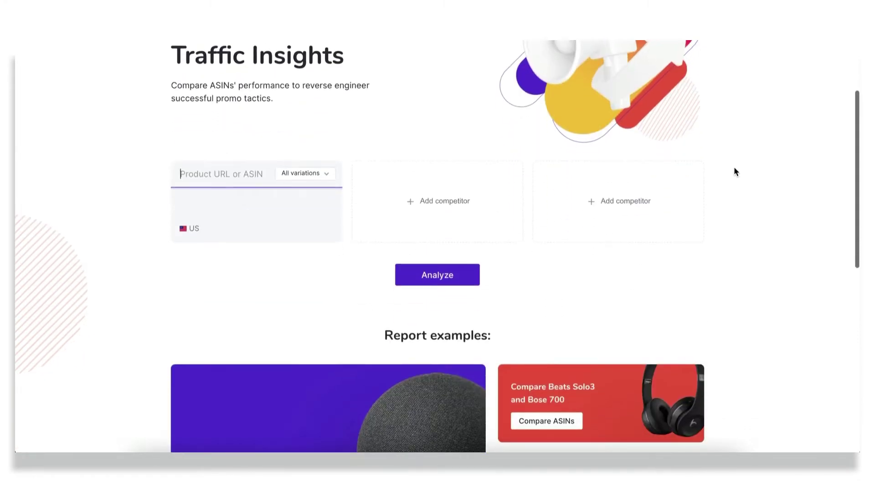
{"action": "scroll", "coordinate": [734, 171], "scroll_direction": "down", "scroll_amount": 2}
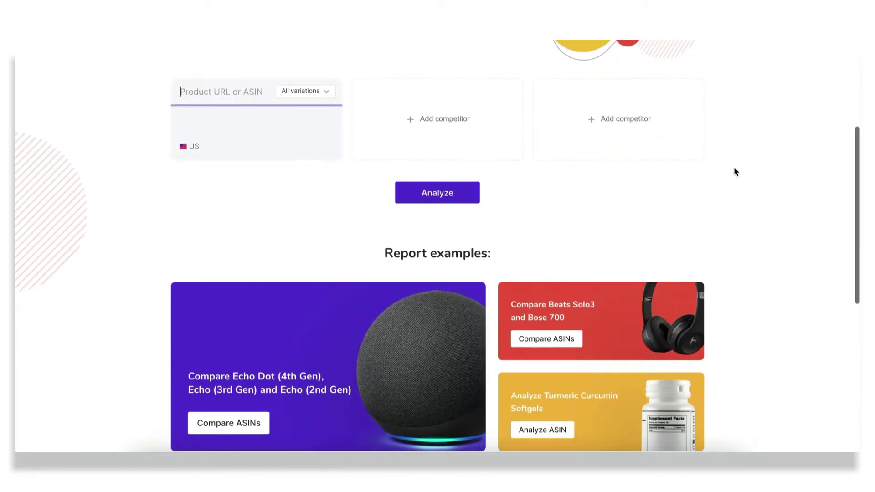
{"action": "scroll", "coordinate": [735, 172], "scroll_direction": "down", "scroll_amount": 5}
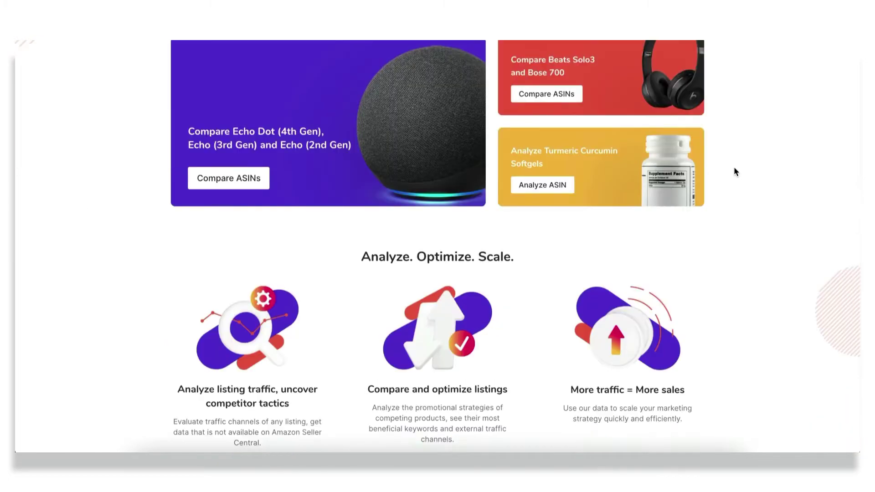
{"action": "scroll", "coordinate": [735, 171], "scroll_direction": "down", "scroll_amount": 3}
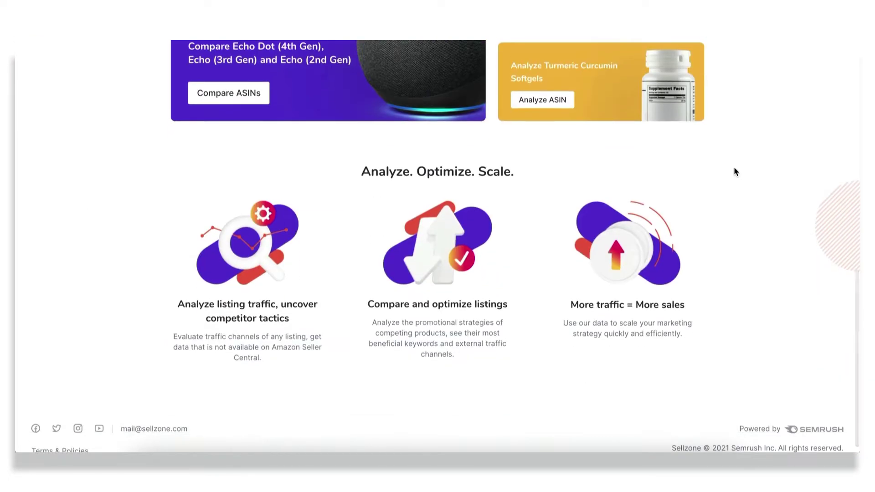
{"action": "scroll", "coordinate": [734, 170], "scroll_direction": "up", "scroll_amount": 6}
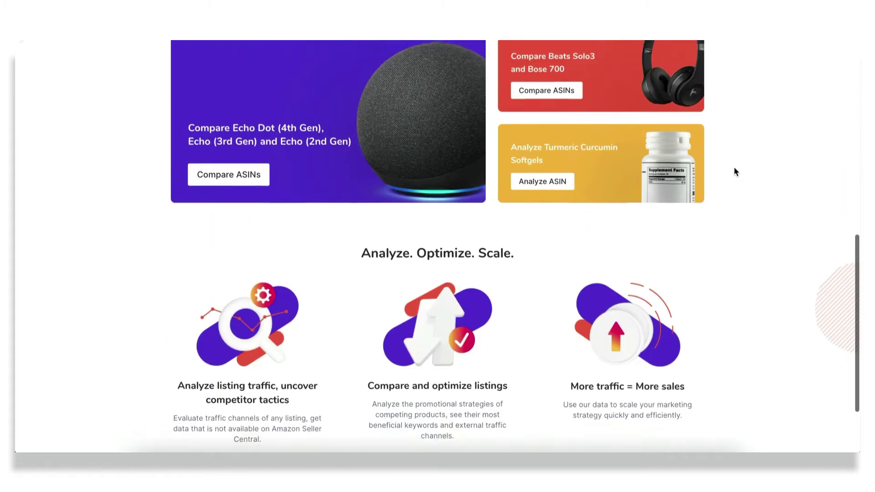
{"action": "scroll", "coordinate": [734, 171], "scroll_direction": "up", "scroll_amount": 4}
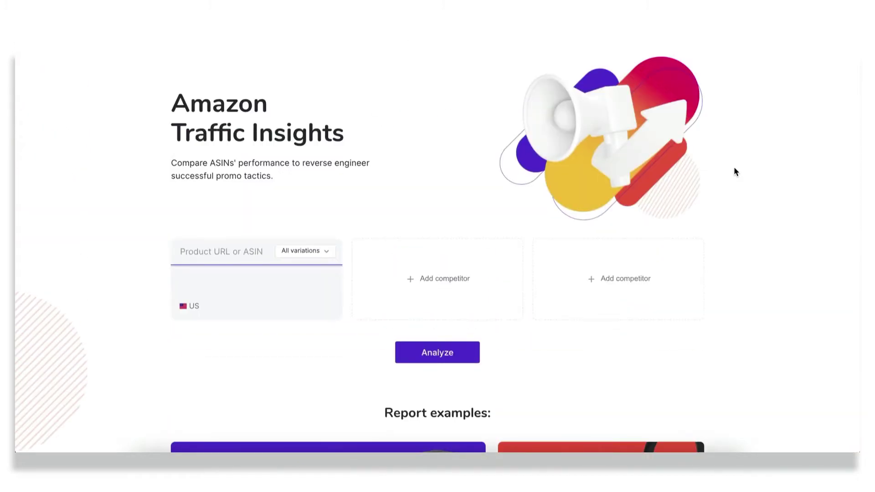
{"action": "scroll", "coordinate": [734, 169], "scroll_direction": "up", "scroll_amount": 1}
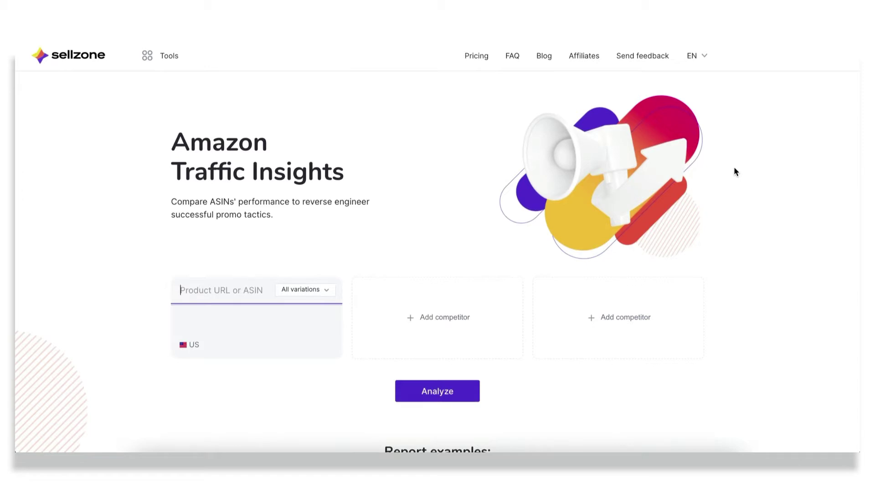
{"action": "scroll", "coordinate": [733, 169], "scroll_direction": "down", "scroll_amount": 2}
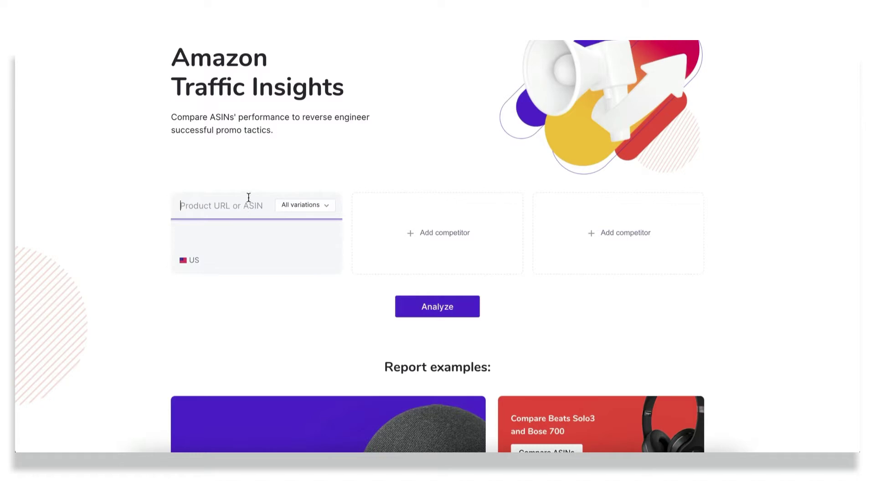
{"action": "left_click", "coordinate": [464, 236]}
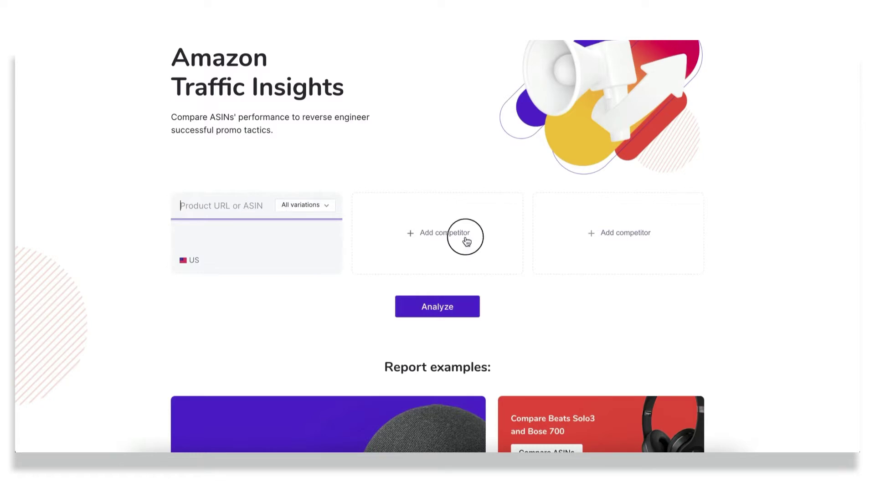
{"action": "left_click", "coordinate": [561, 245]}
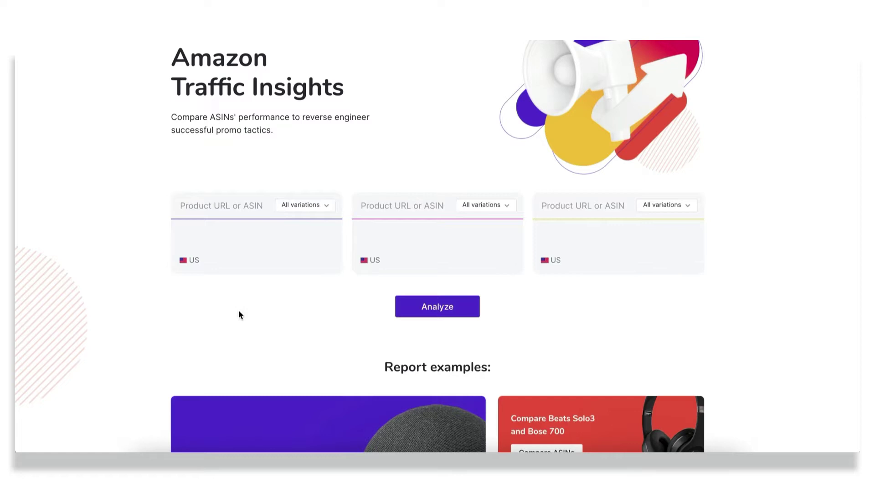
{"action": "scroll", "coordinate": [238, 311], "scroll_direction": "down", "scroll_amount": 5}
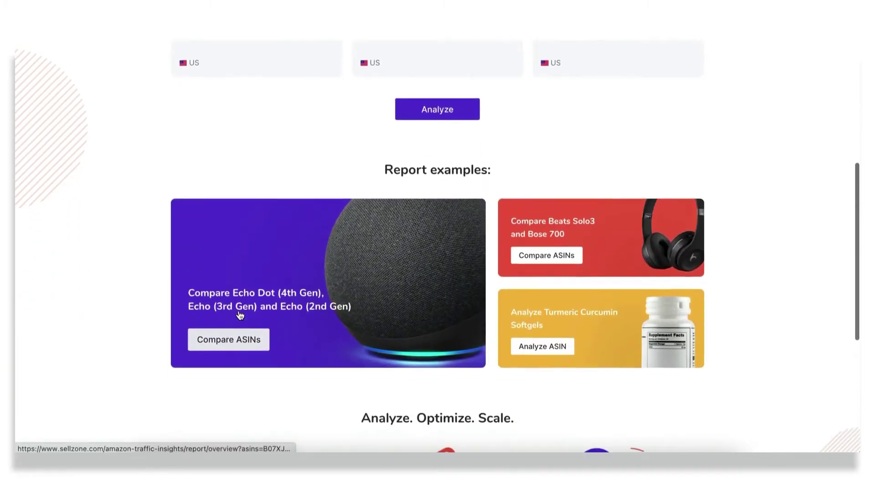
{"action": "left_click", "coordinate": [573, 255]}
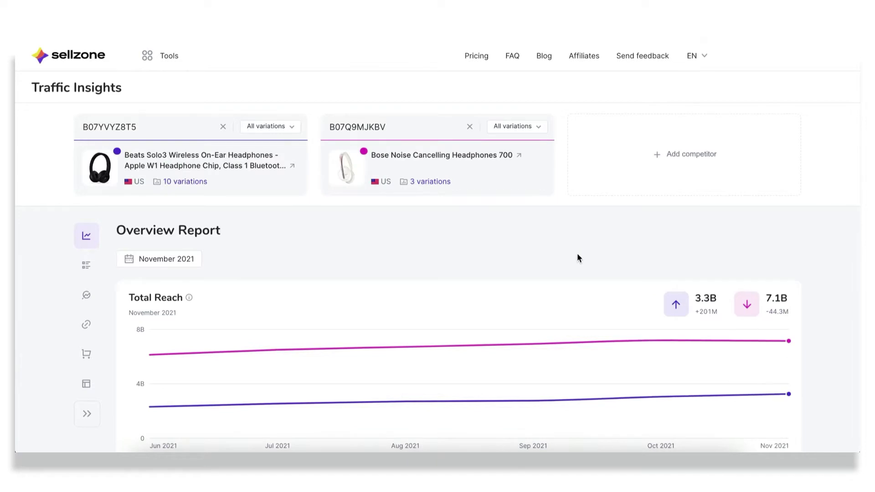
{"action": "scroll", "coordinate": [227, 243], "scroll_direction": "down", "scroll_amount": 2}
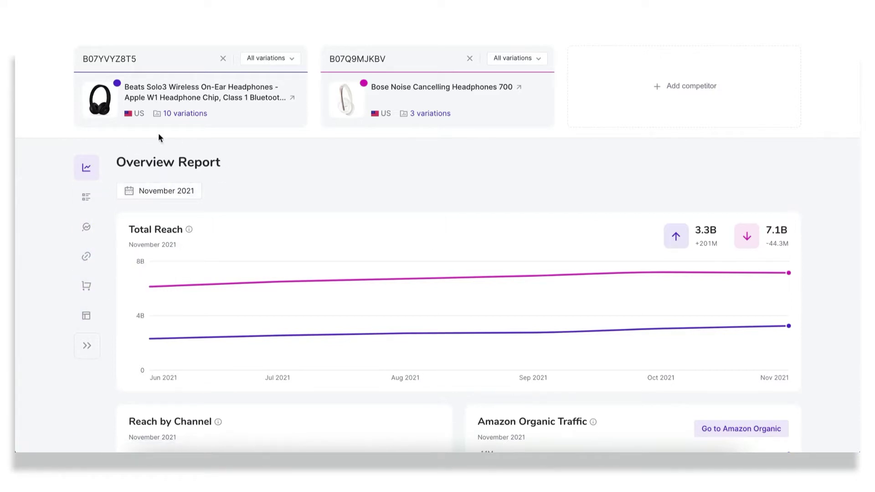
{"action": "scroll", "coordinate": [502, 211], "scroll_direction": "down", "scroll_amount": 3}
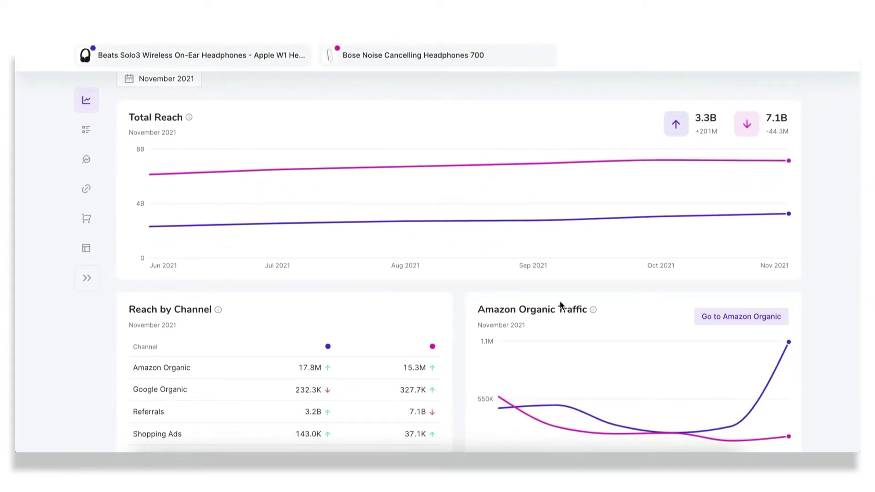
{"action": "scroll", "coordinate": [560, 304], "scroll_direction": "down", "scroll_amount": 5}
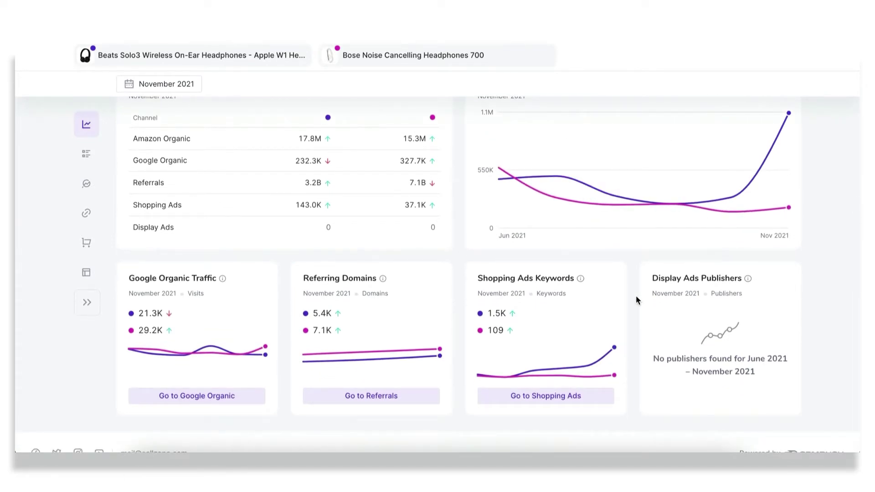
{"action": "scroll", "coordinate": [636, 298], "scroll_direction": "up", "scroll_amount": 6}
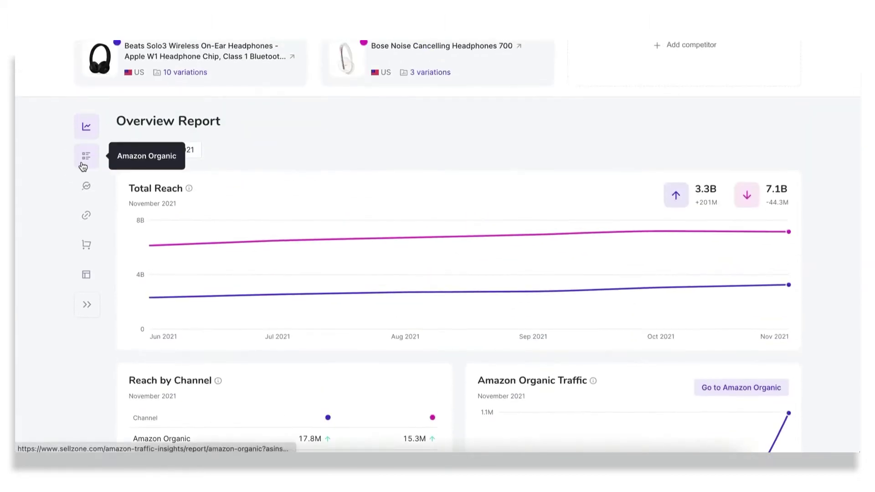
Switch to the Amazon Organic Report and review Keywords Details for Beats Solo3 and Bose 700.
{"action": "left_click", "coordinate": [83, 165]}
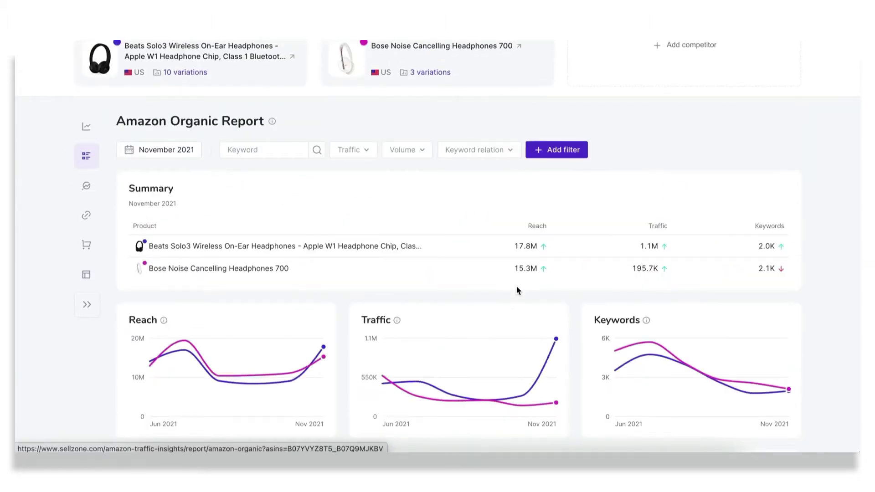
{"action": "scroll", "coordinate": [516, 290], "scroll_direction": "down", "scroll_amount": 5}
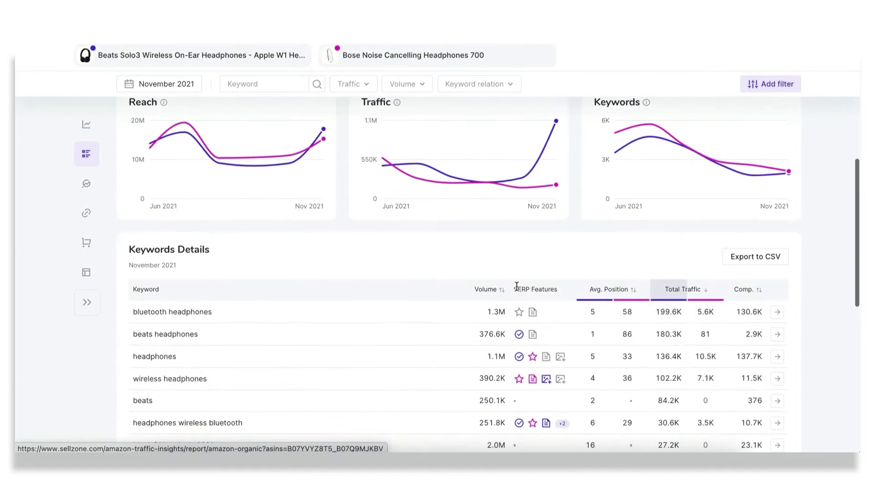
{"action": "scroll", "coordinate": [395, 282], "scroll_direction": "down", "scroll_amount": 2}
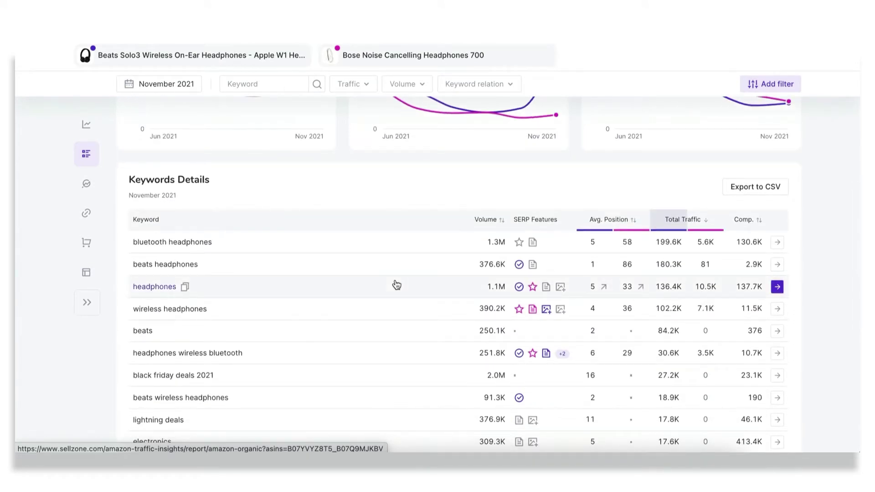
{"action": "scroll", "coordinate": [396, 284], "scroll_direction": "down", "scroll_amount": 2}
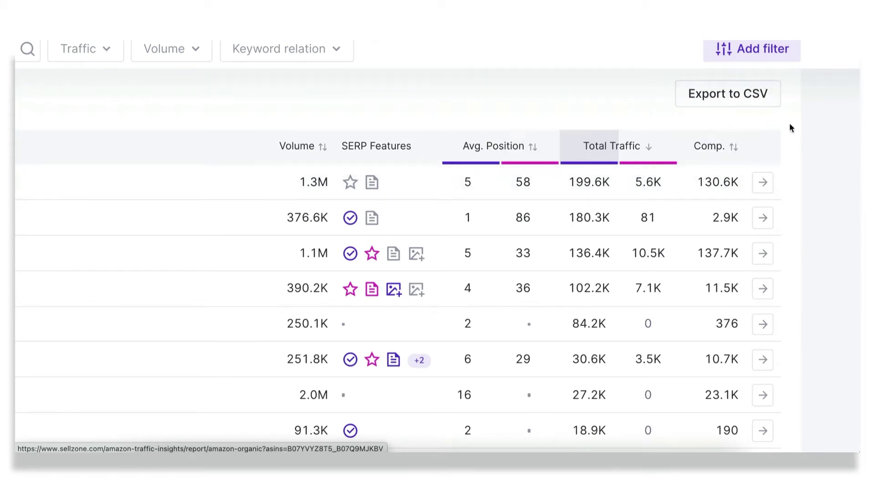
{"action": "key", "text": "ctrl+0"}
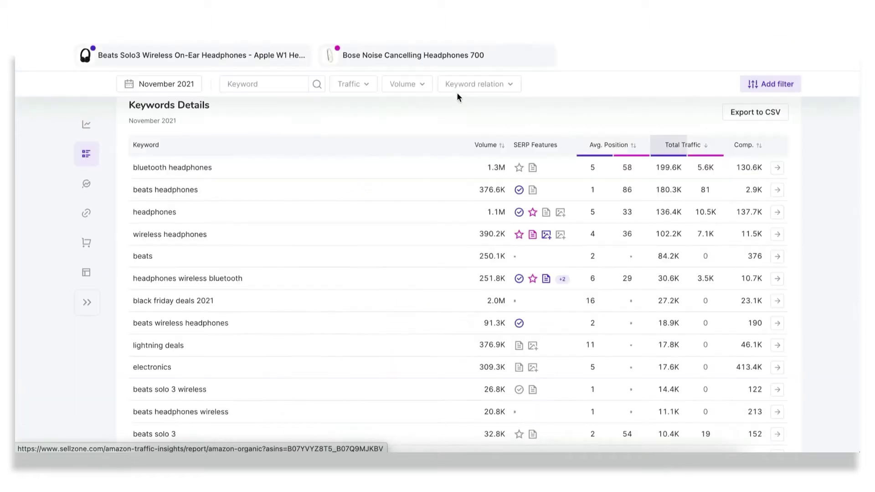
{"action": "scroll", "coordinate": [352, 159], "scroll_direction": "up", "scroll_amount": 3}
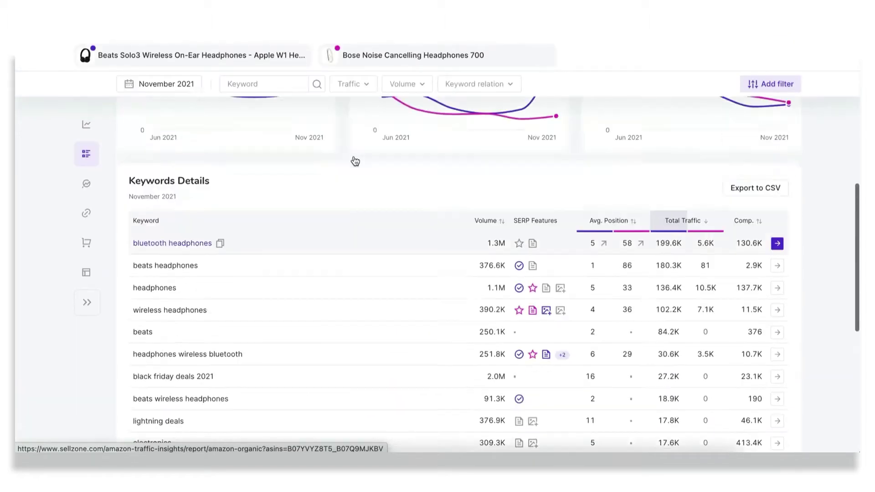
{"action": "scroll", "coordinate": [353, 160], "scroll_direction": "up", "scroll_amount": 7}
{"action": "left_click", "coordinate": [496, 208]}
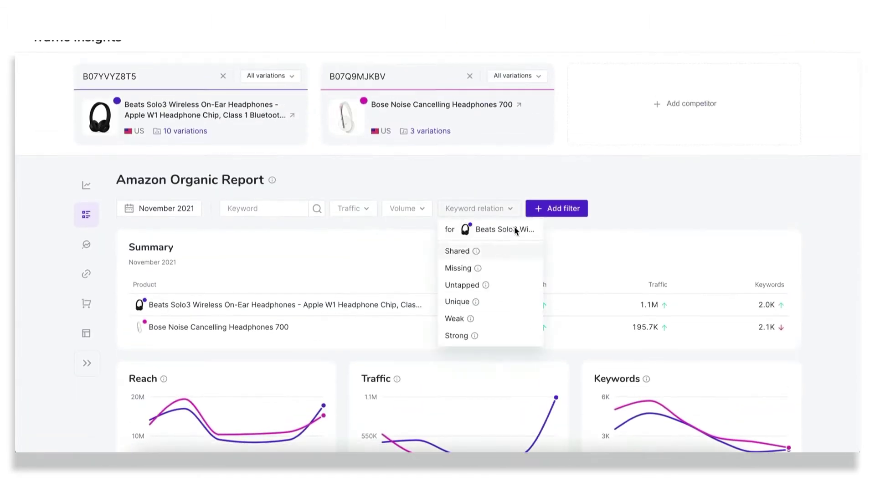
{"action": "left_click", "coordinate": [510, 273]}
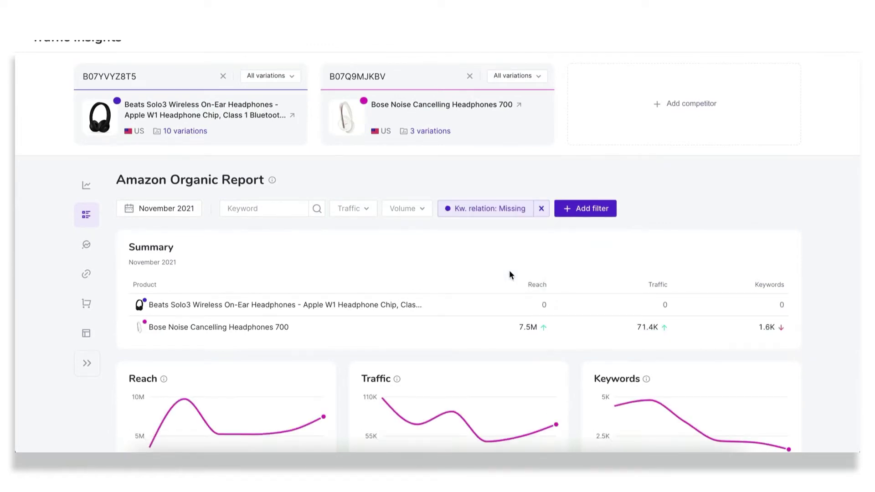
{"action": "scroll", "coordinate": [509, 274], "scroll_direction": "down", "scroll_amount": 7}
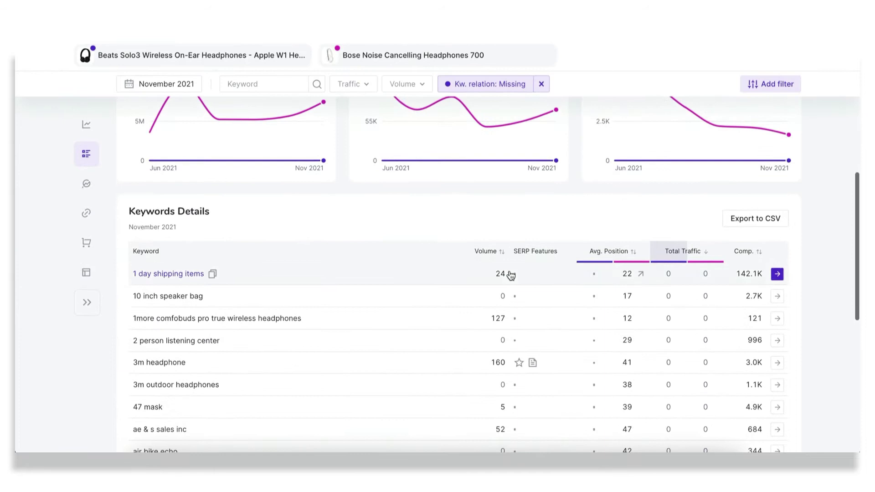
{"action": "scroll", "coordinate": [510, 273], "scroll_direction": "down", "scroll_amount": 3}
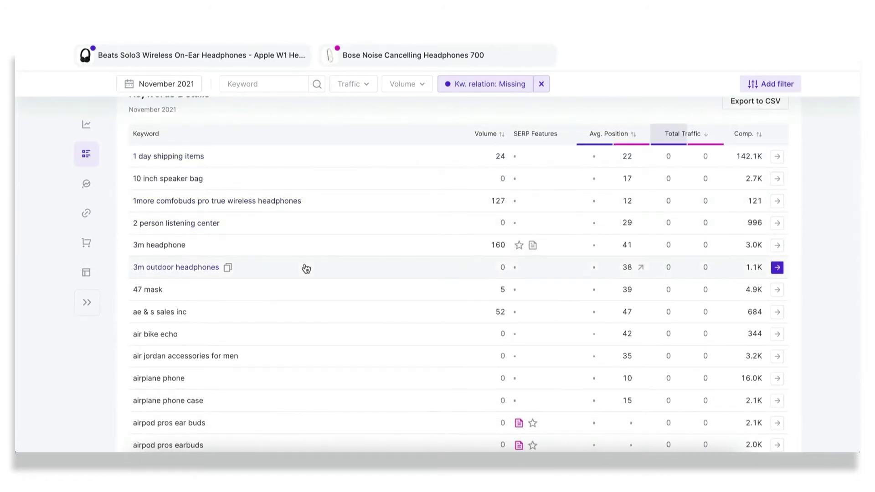
{"action": "scroll", "coordinate": [305, 268], "scroll_direction": "down", "scroll_amount": 1}
{"action": "scroll", "coordinate": [303, 268], "scroll_direction": "up", "scroll_amount": 2}
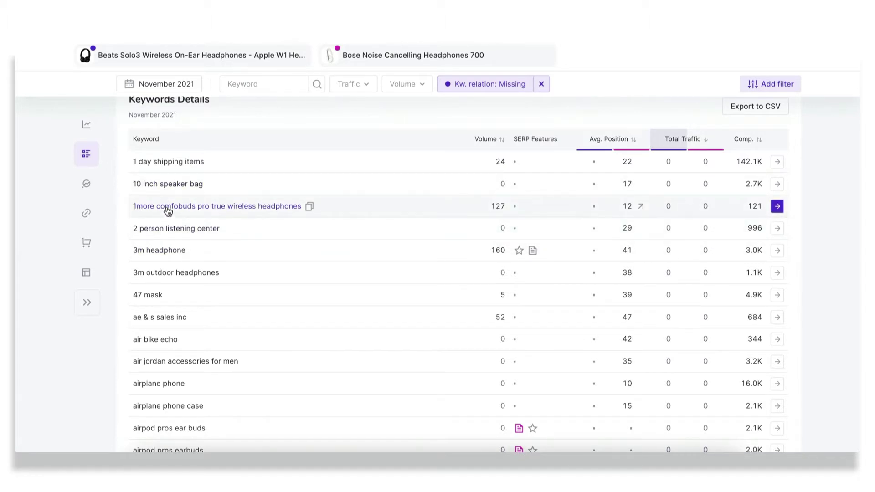
{"action": "scroll", "coordinate": [144, 206], "scroll_direction": "up", "scroll_amount": 5}
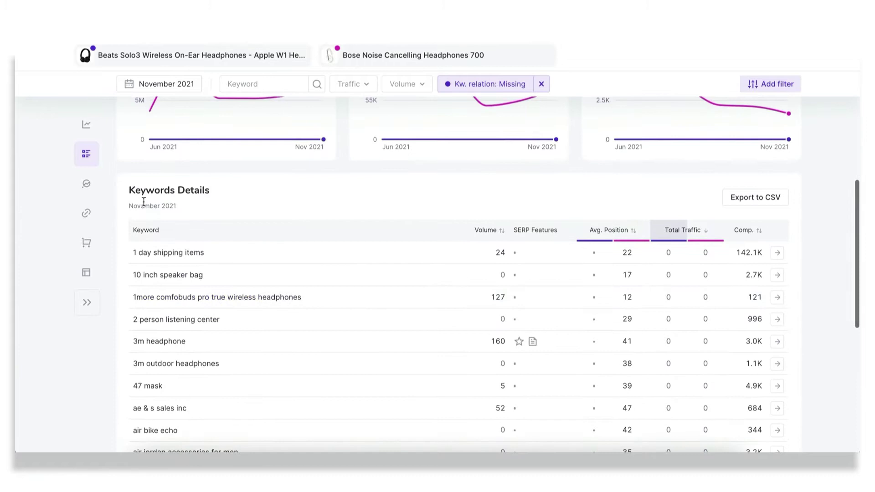
{"action": "scroll", "coordinate": [143, 206], "scroll_direction": "up", "scroll_amount": 4}
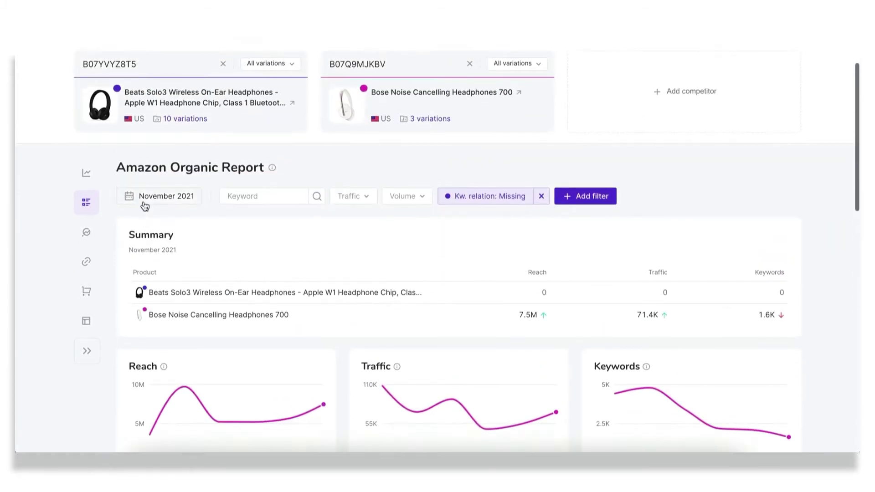
Switch to the Google Organic Report and scroll down through its Keywords Details.
{"action": "left_click", "coordinate": [84, 235]}
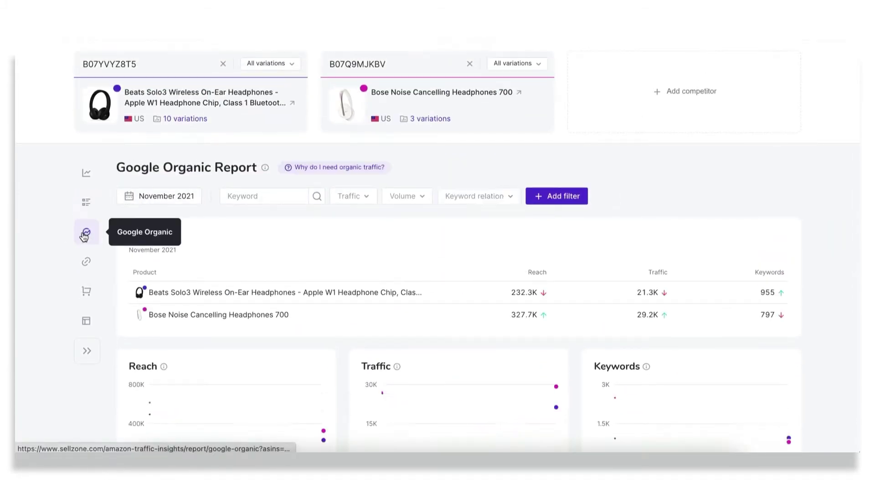
{"action": "scroll", "coordinate": [321, 260], "scroll_direction": "down", "scroll_amount": 2}
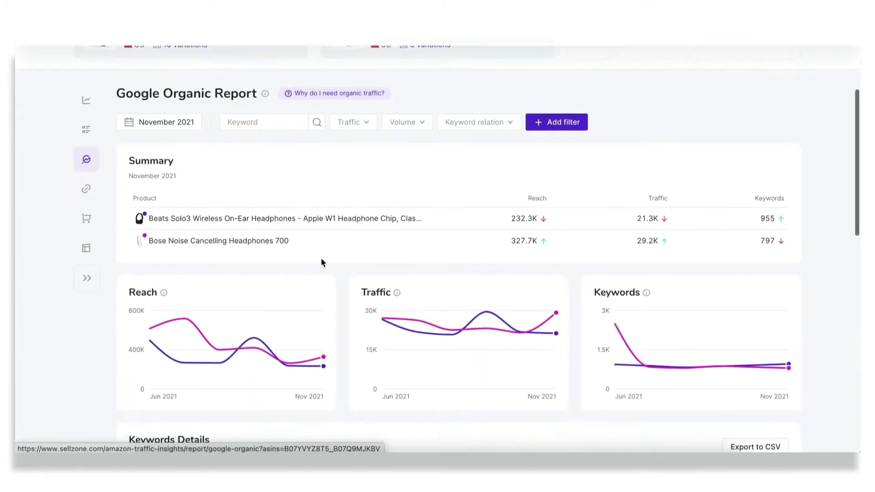
{"action": "scroll", "coordinate": [321, 260], "scroll_direction": "down", "scroll_amount": 4}
{"action": "scroll", "coordinate": [321, 262], "scroll_direction": "down", "scroll_amount": 1}
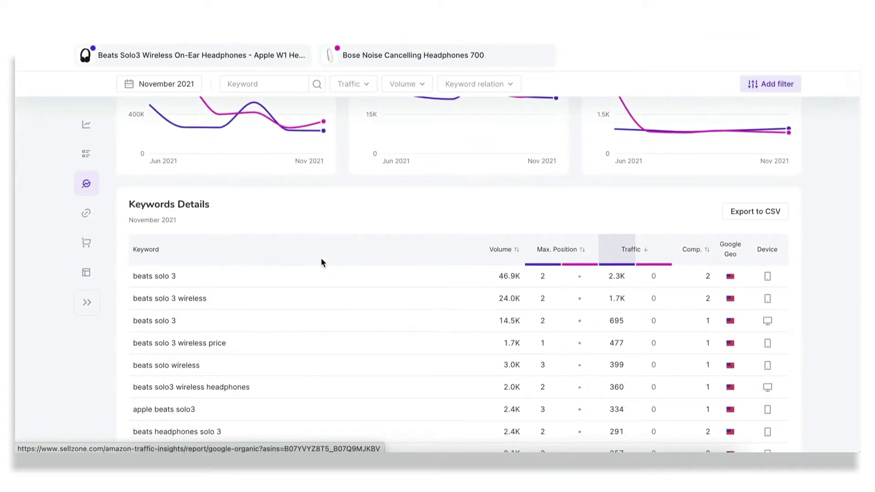
{"action": "scroll", "coordinate": [321, 262], "scroll_direction": "down", "scroll_amount": 1}
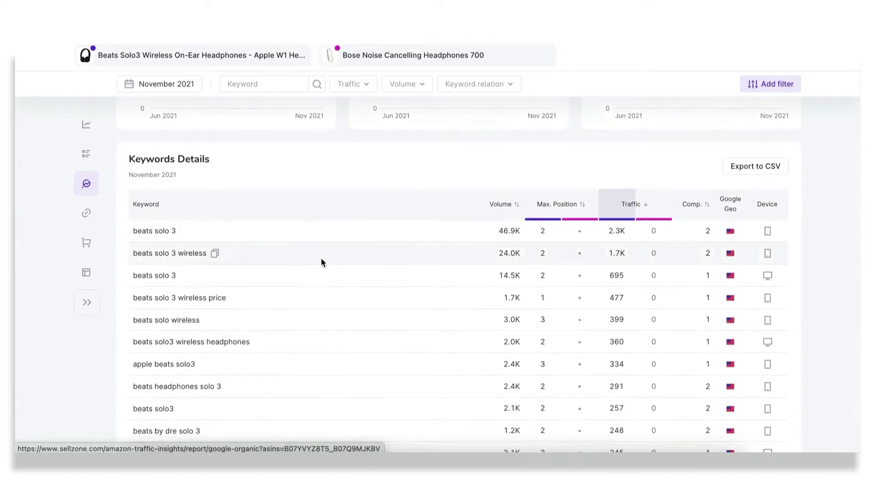
{"action": "scroll", "coordinate": [321, 261], "scroll_direction": "down", "scroll_amount": 1}
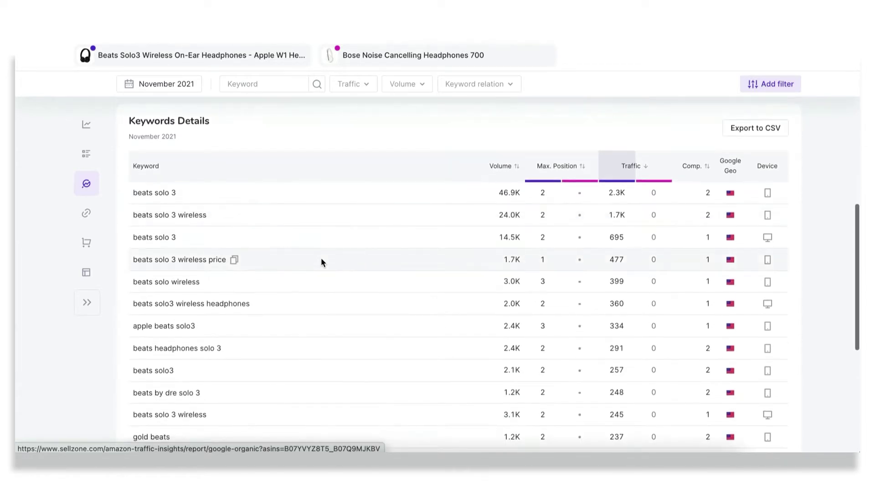
{"action": "scroll", "coordinate": [321, 260], "scroll_direction": "down", "scroll_amount": 1}
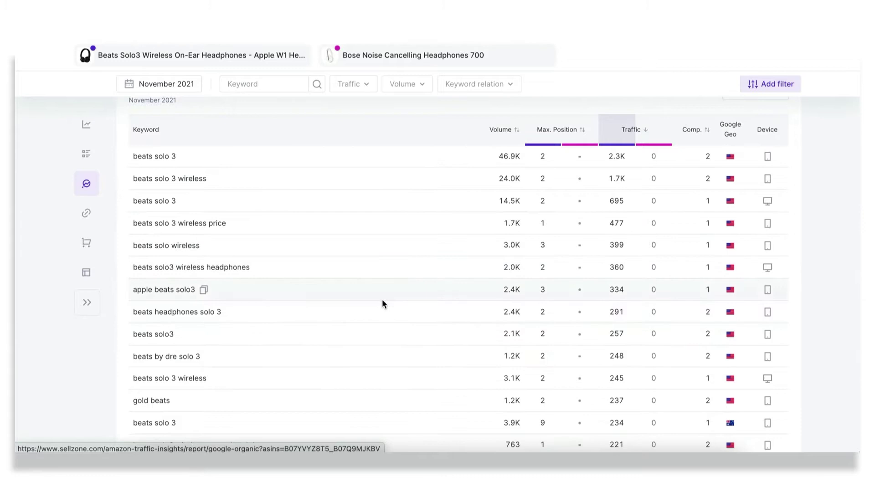
{"action": "scroll", "coordinate": [382, 304], "scroll_direction": "down", "scroll_amount": 1}
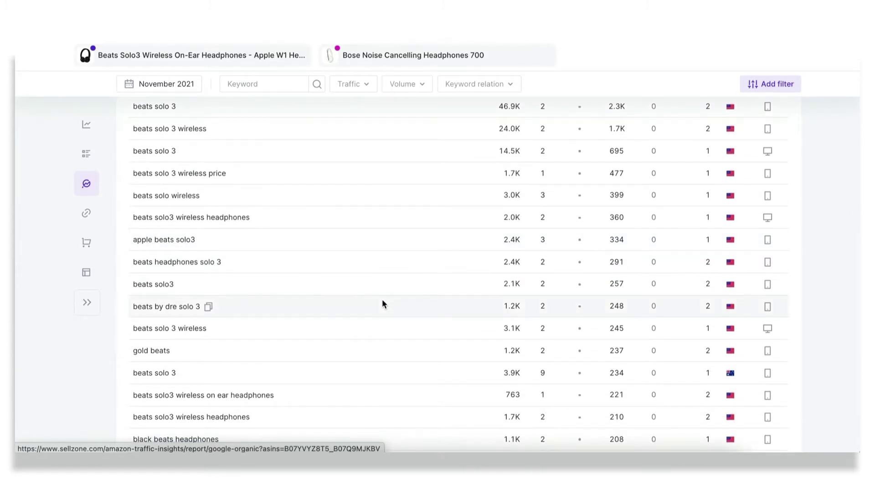
{"action": "scroll", "coordinate": [383, 303], "scroll_direction": "down", "scroll_amount": 1}
{"action": "scroll", "coordinate": [383, 303], "scroll_direction": "down", "scroll_amount": 2}
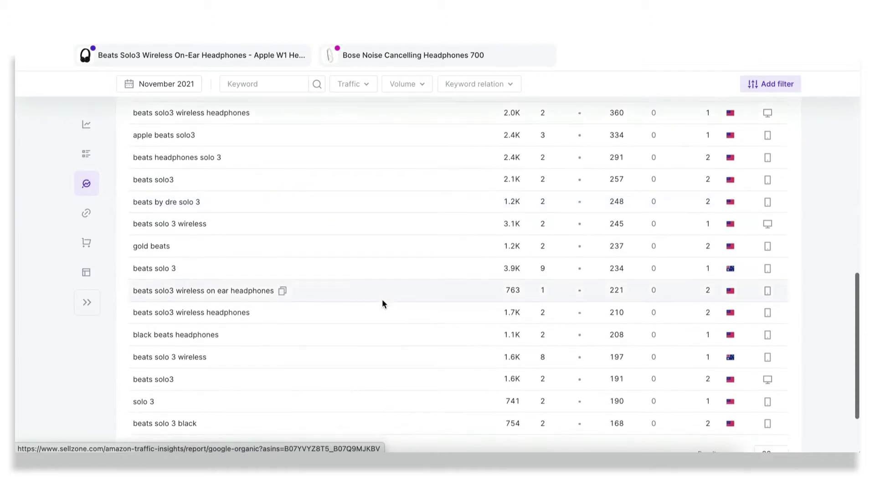
{"action": "scroll", "coordinate": [382, 304], "scroll_direction": "down", "scroll_amount": 2}
Show the next page of Google Organic keywords.
{"action": "left_click", "coordinate": [193, 364]}
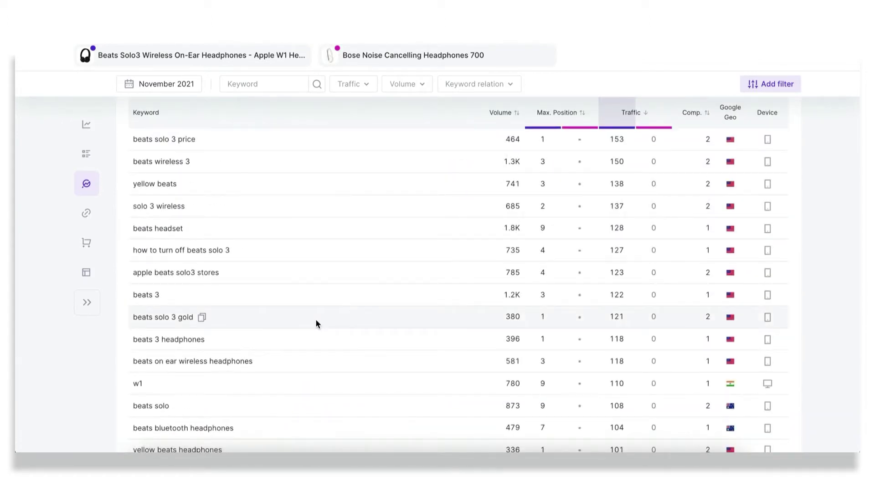
{"action": "scroll", "coordinate": [315, 319], "scroll_direction": "down", "scroll_amount": 3}
{"action": "scroll", "coordinate": [315, 319], "scroll_direction": "up", "scroll_amount": 3}
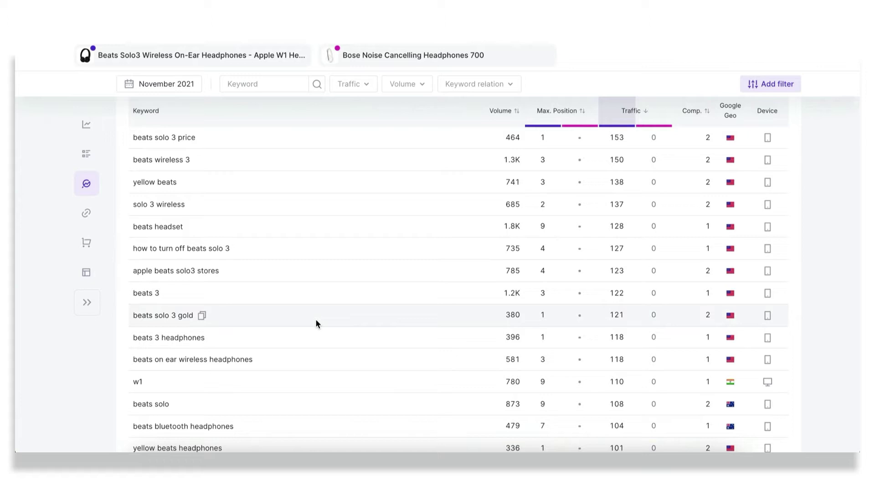
{"action": "scroll", "coordinate": [315, 319], "scroll_direction": "up", "scroll_amount": 2}
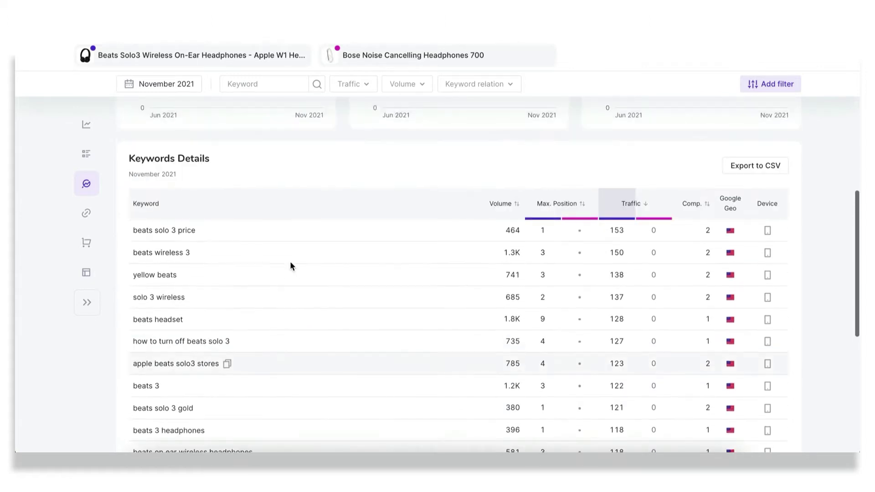
Open the Referrals Report and scroll down to its Domains Details table.
{"action": "left_click", "coordinate": [88, 213]}
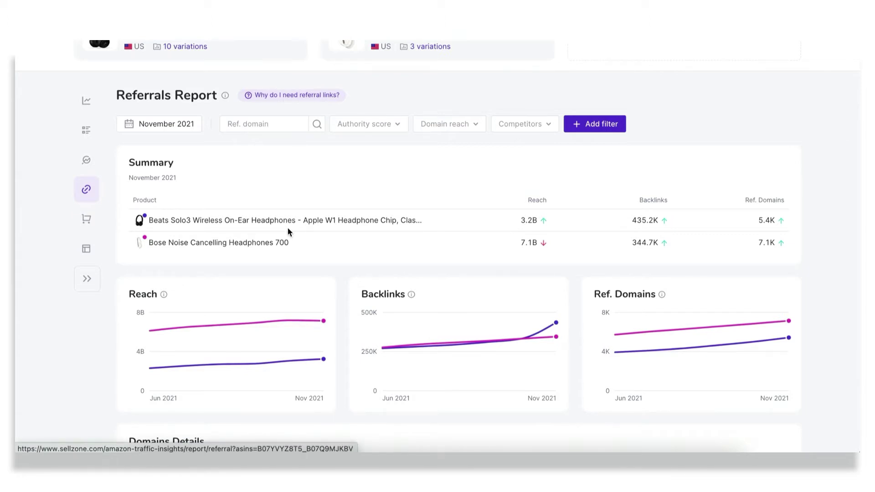
{"action": "scroll", "coordinate": [348, 294], "scroll_direction": "down", "scroll_amount": 5}
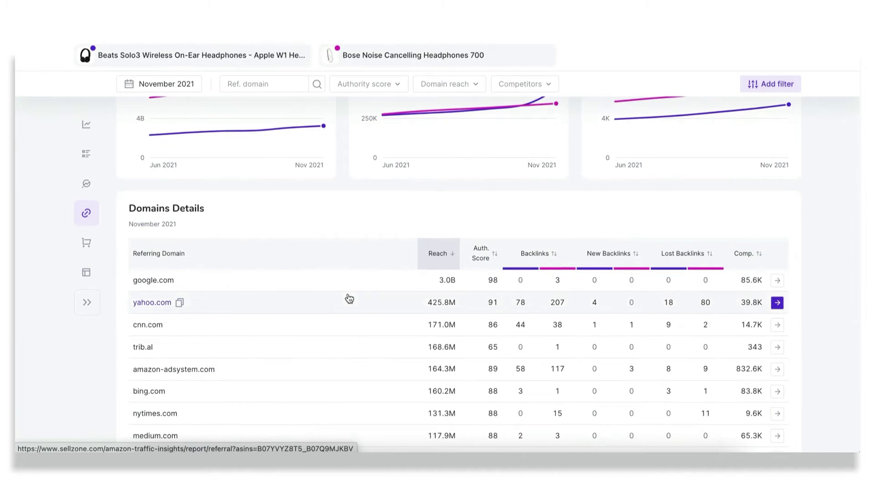
{"action": "scroll", "coordinate": [348, 298], "scroll_direction": "down", "scroll_amount": 2}
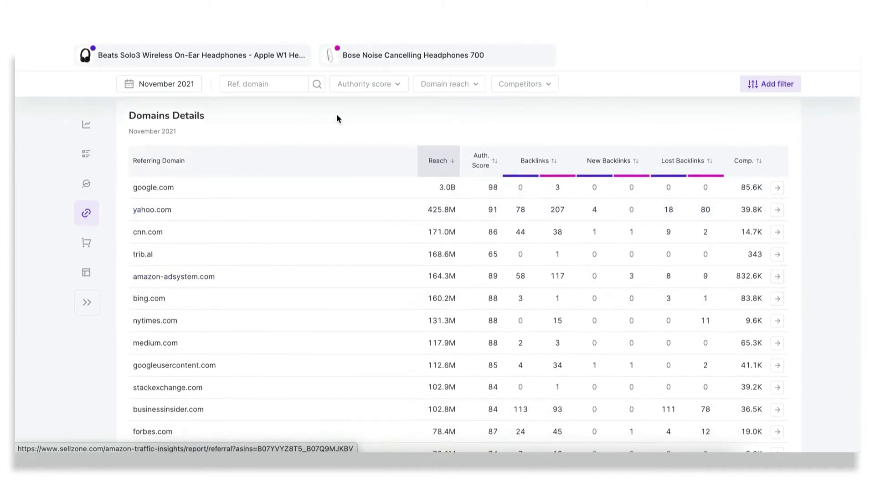
{"action": "scroll", "coordinate": [371, 272], "scroll_direction": "down", "scroll_amount": 1}
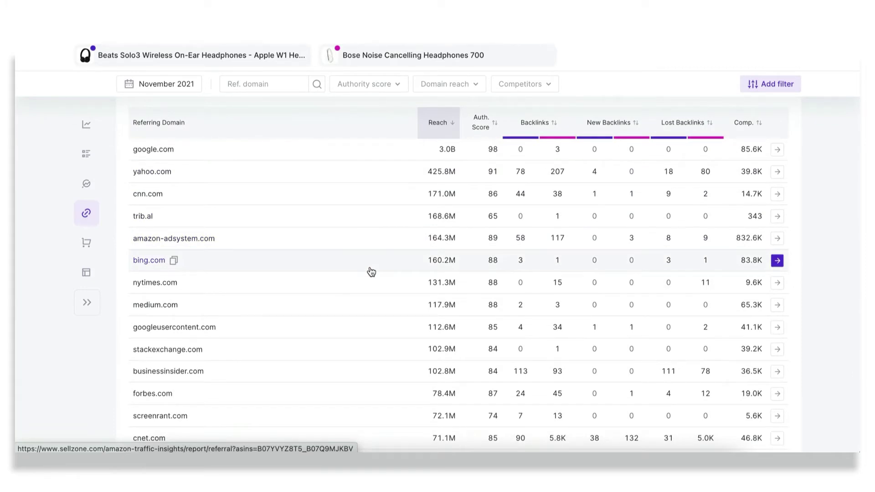
{"action": "scroll", "coordinate": [256, 299], "scroll_direction": "down", "scroll_amount": 1}
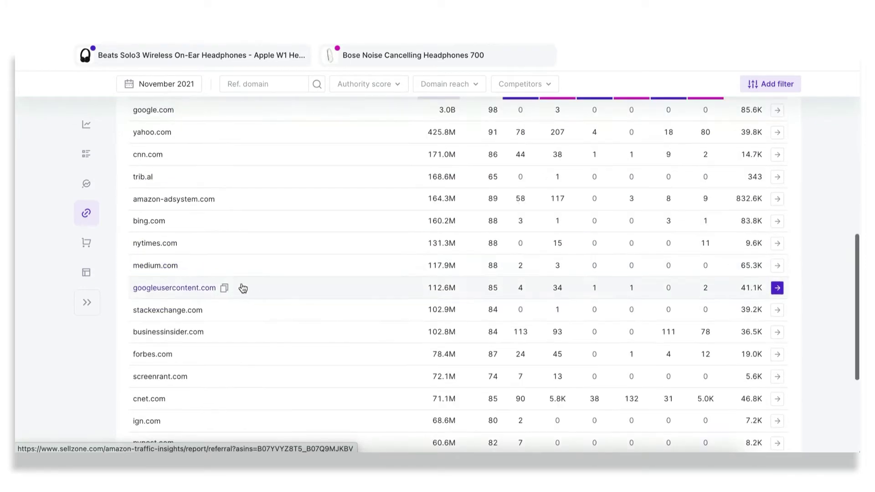
Open medium.com's backlink details and expand the first two backlink rows.
{"action": "left_click", "coordinate": [156, 266]}
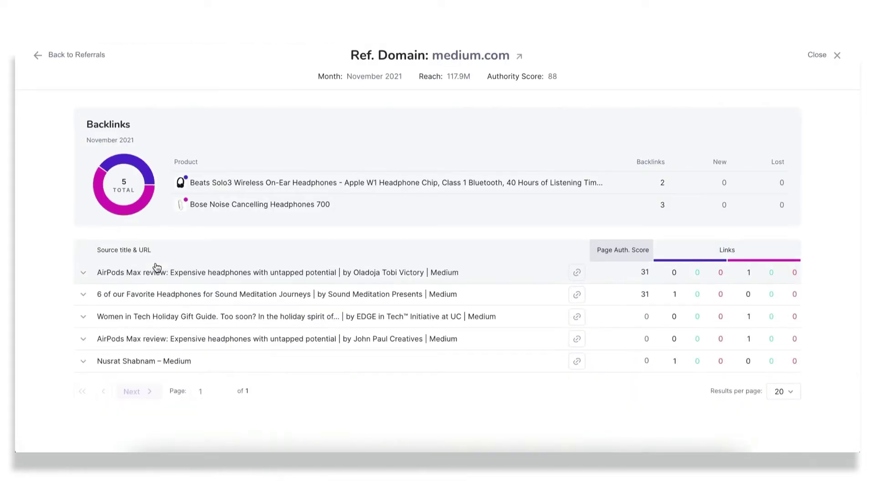
{"action": "left_click", "coordinate": [82, 277]}
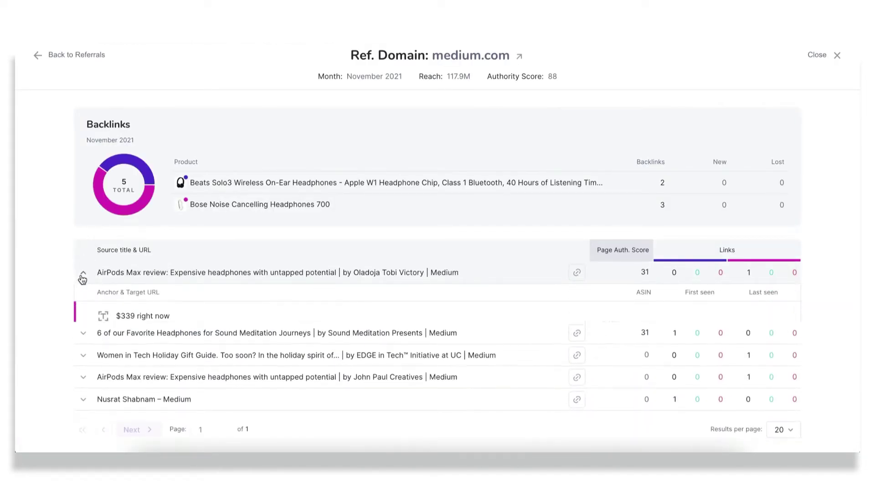
{"action": "scroll", "coordinate": [82, 279], "scroll_direction": "down", "scroll_amount": 1}
{"action": "left_click", "coordinate": [83, 332]}
{"action": "scroll", "coordinate": [83, 332], "scroll_direction": "down", "scroll_amount": 3}
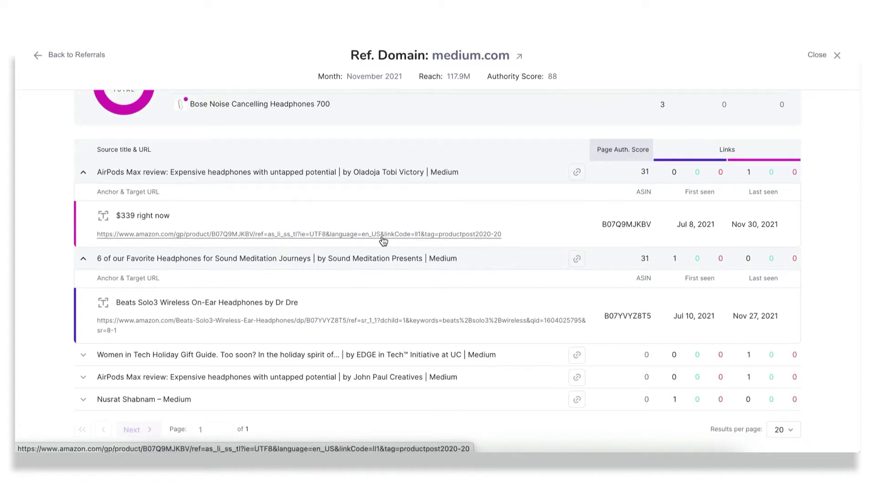
Highlight the '$339 right now' anchor text, then return to the referring domains list.
{"action": "left_click_drag", "start_coordinate": [171, 217], "coordinate": [88, 217]}
{"action": "left_click", "coordinate": [485, 201]}
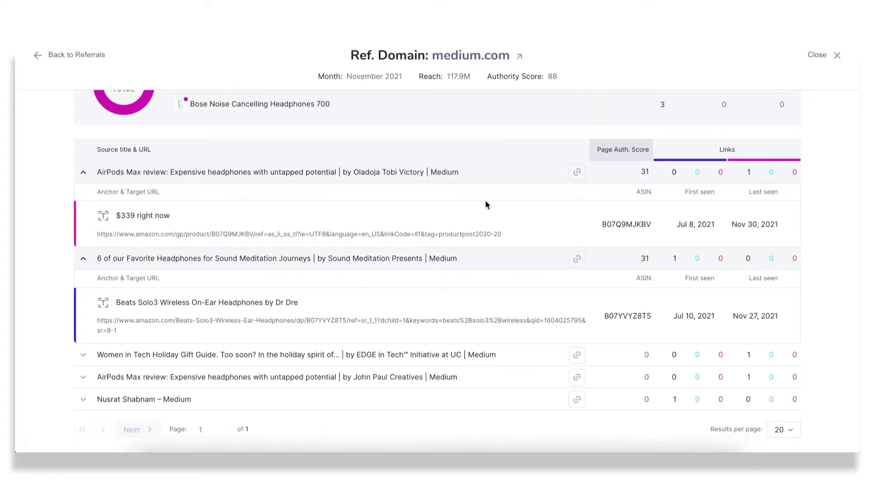
{"action": "scroll", "coordinate": [485, 204], "scroll_direction": "up", "scroll_amount": 2}
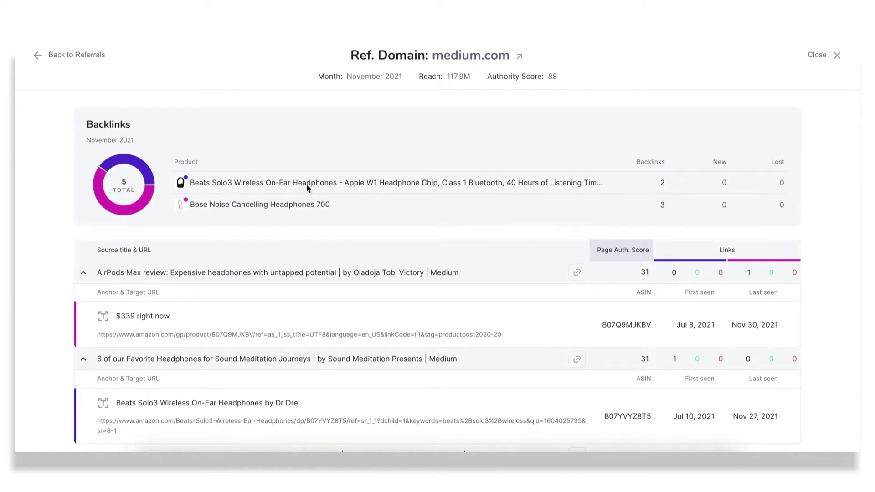
{"action": "left_click", "coordinate": [39, 58]}
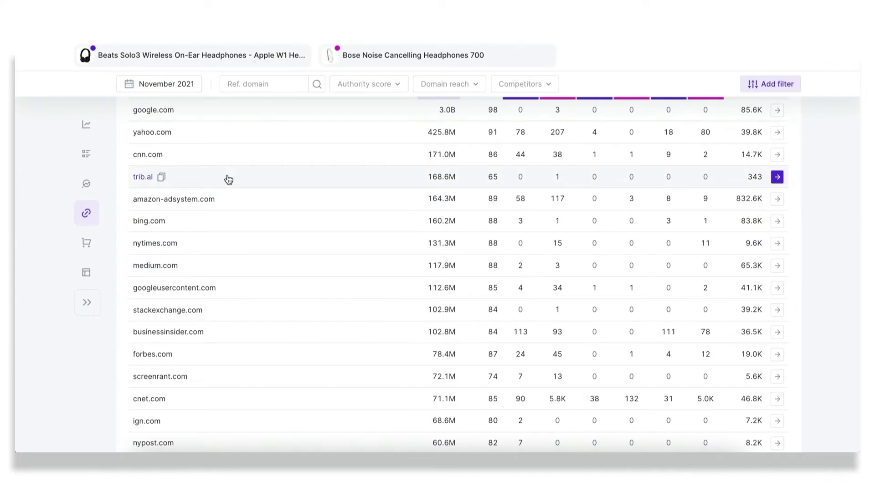
{"action": "scroll", "coordinate": [228, 179], "scroll_direction": "up", "scroll_amount": 1}
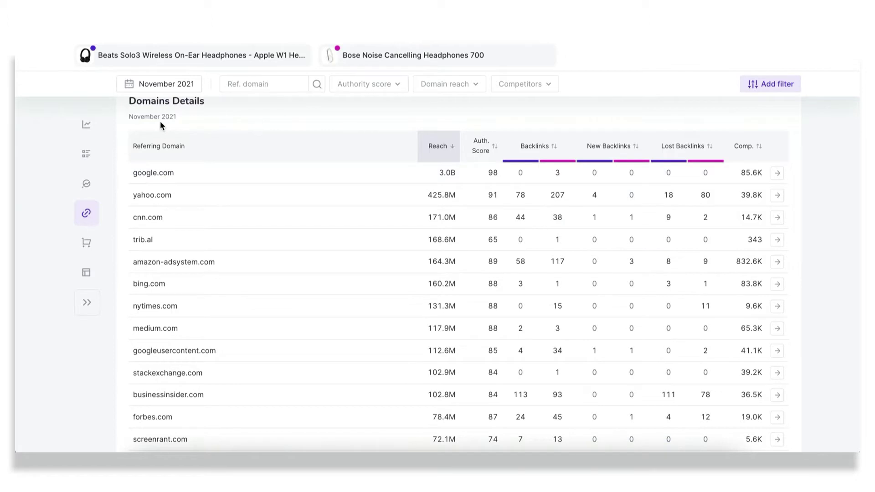
Switch to the Shopping Ads Report and scroll through Beats Solo3 and Bose 700 ad data.
{"action": "left_click", "coordinate": [89, 248]}
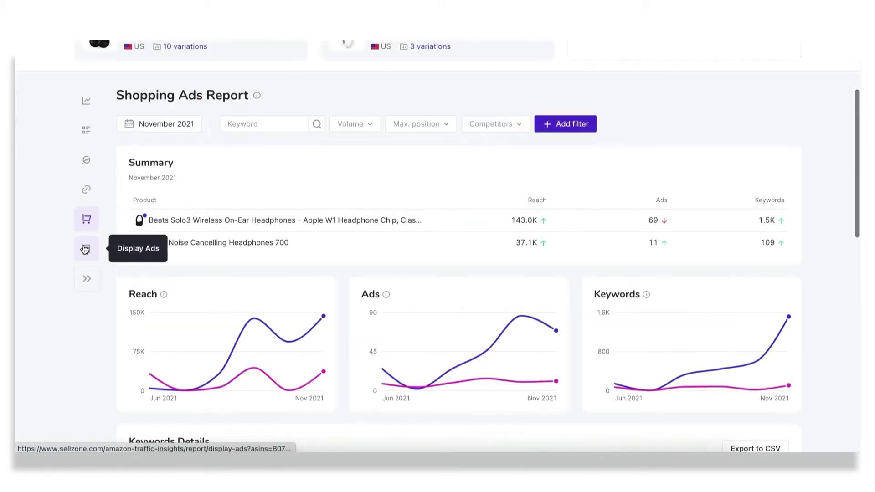
{"action": "scroll", "coordinate": [318, 193], "scroll_direction": "up", "scroll_amount": 2}
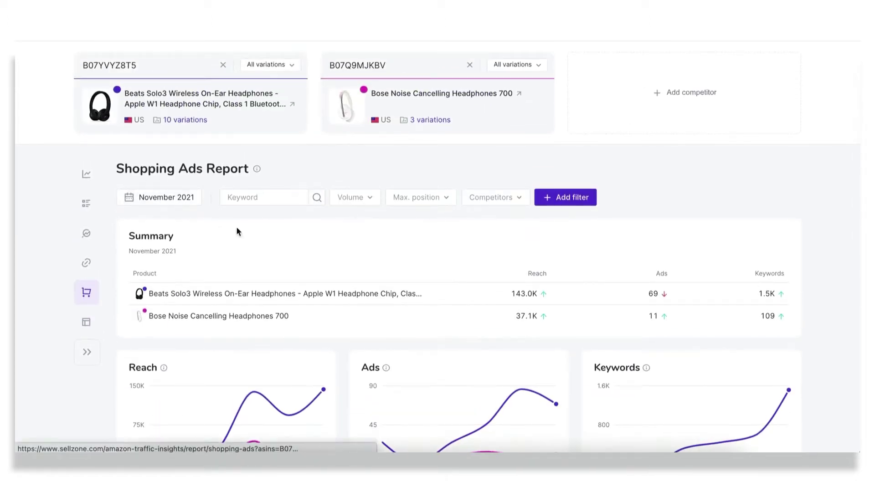
{"action": "scroll", "coordinate": [268, 287], "scroll_direction": "down", "scroll_amount": 6}
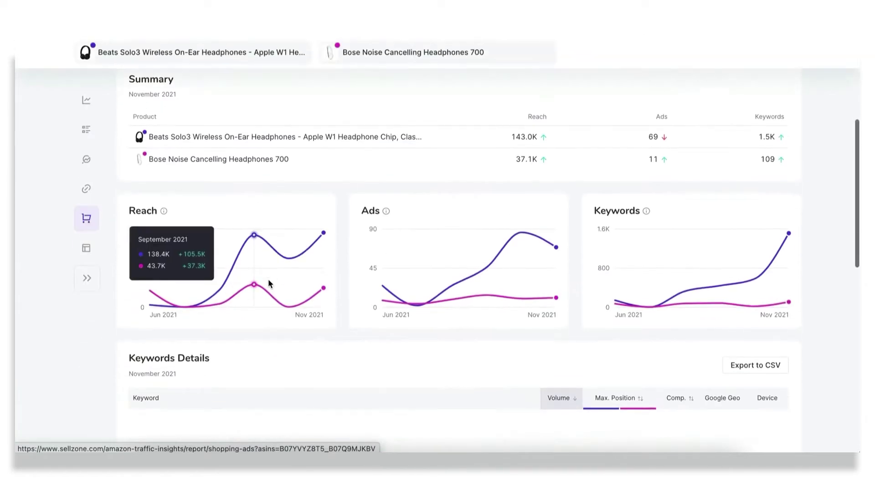
{"action": "scroll", "coordinate": [267, 284], "scroll_direction": "down", "scroll_amount": 2}
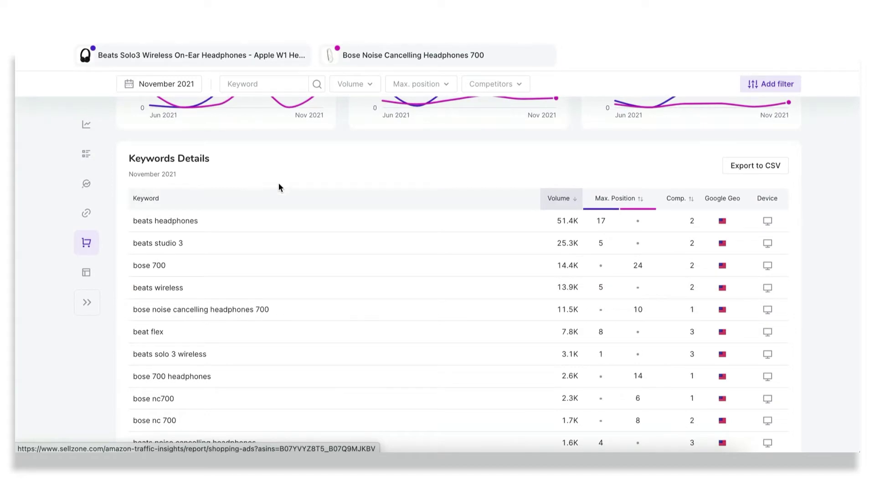
{"action": "scroll", "coordinate": [279, 187], "scroll_direction": "down", "scroll_amount": 2}
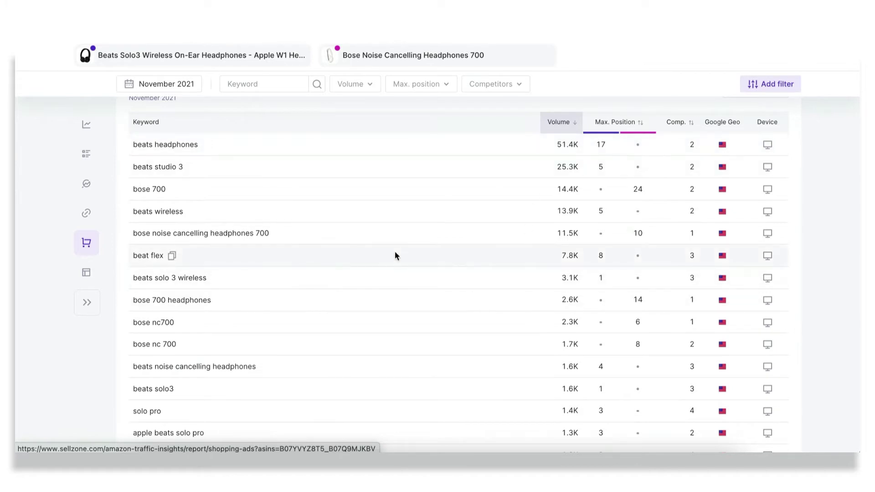
{"action": "scroll", "coordinate": [394, 251], "scroll_direction": "up", "scroll_amount": 3}
{"action": "scroll", "coordinate": [394, 256], "scroll_direction": "up", "scroll_amount": 8}
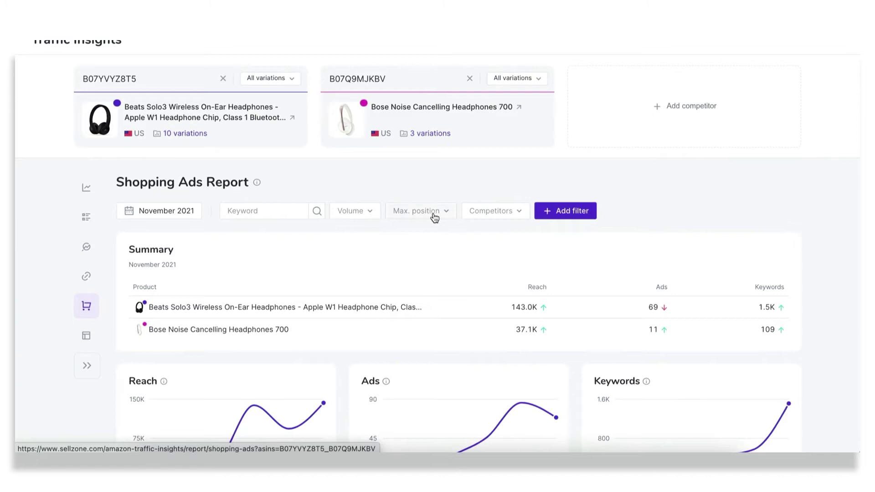
Try the Keyword filter and November 2021 month list, then return to the tools overview.
{"action": "left_click", "coordinate": [256, 216]}
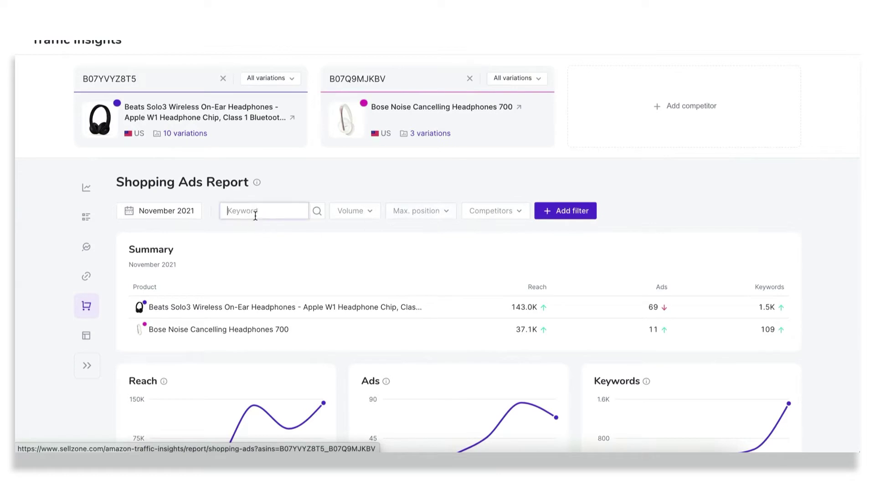
{"action": "left_click", "coordinate": [176, 214]}
{"action": "scroll", "coordinate": [178, 216], "scroll_direction": "up", "scroll_amount": 1}
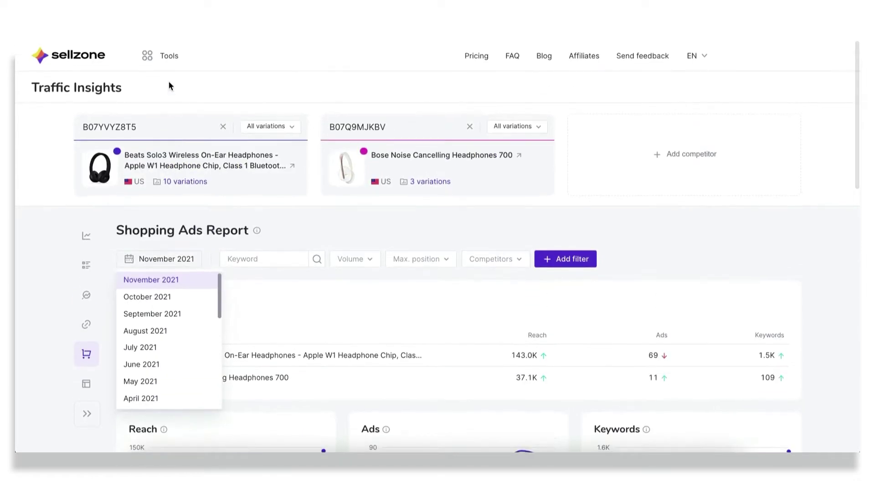
{"action": "left_click", "coordinate": [78, 56]}
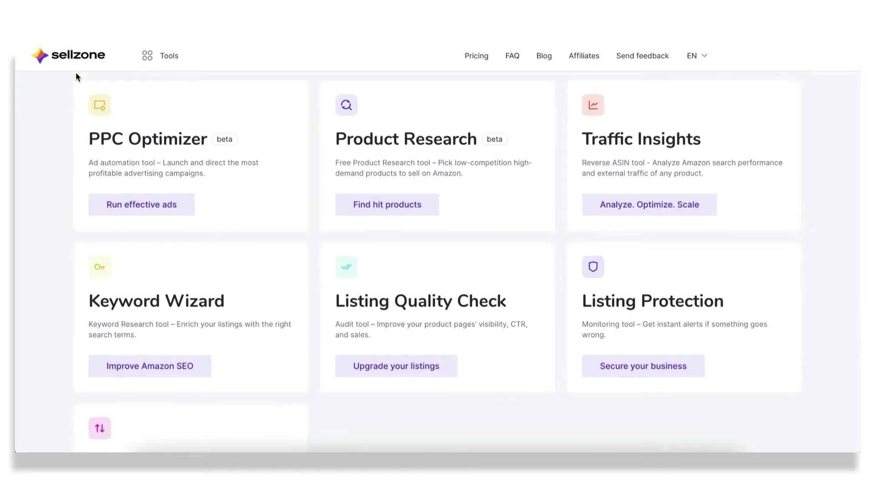
Open Listing Quality Check and scroll through the 19 listings and their scores.
{"action": "left_click", "coordinate": [457, 353]}
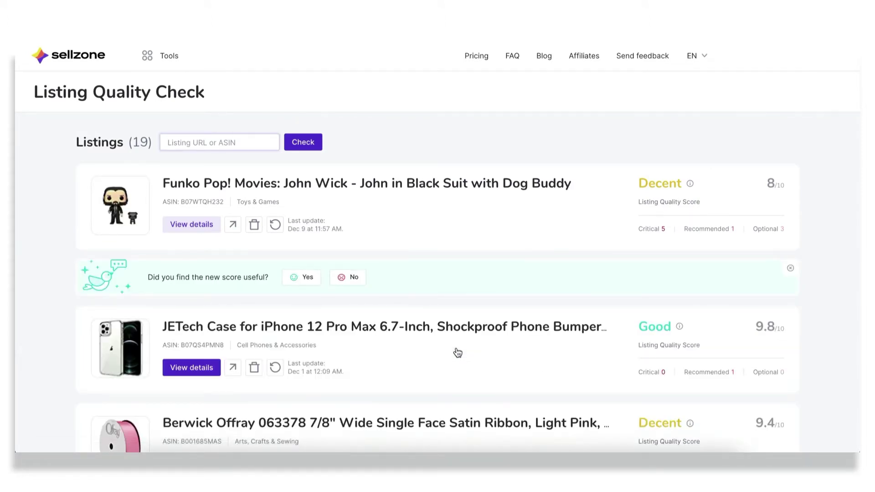
{"action": "scroll", "coordinate": [457, 353], "scroll_direction": "down", "scroll_amount": 4}
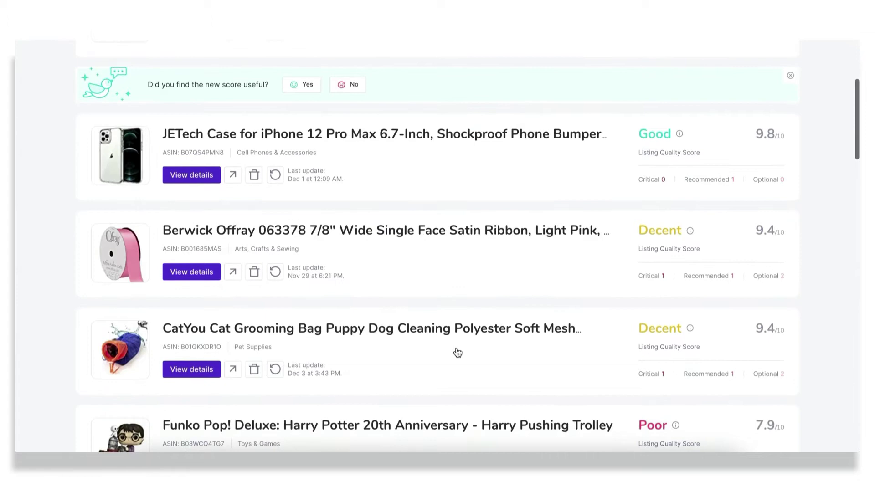
{"action": "scroll", "coordinate": [455, 352], "scroll_direction": "up", "scroll_amount": 1}
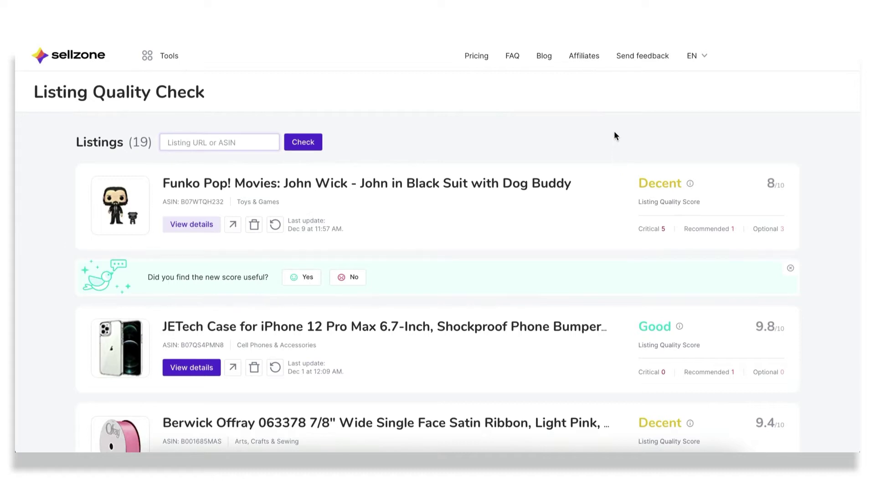
{"action": "scroll", "coordinate": [614, 132], "scroll_direction": "down", "scroll_amount": 5}
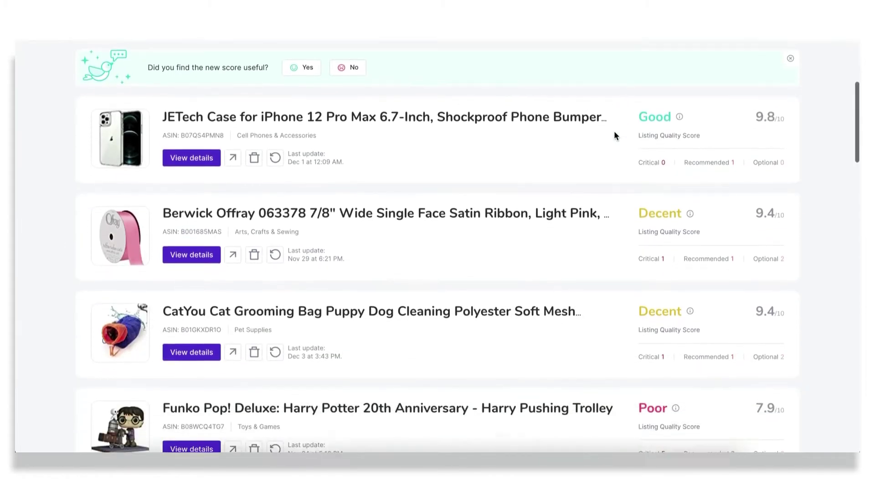
{"action": "scroll", "coordinate": [614, 132], "scroll_direction": "up", "scroll_amount": 2}
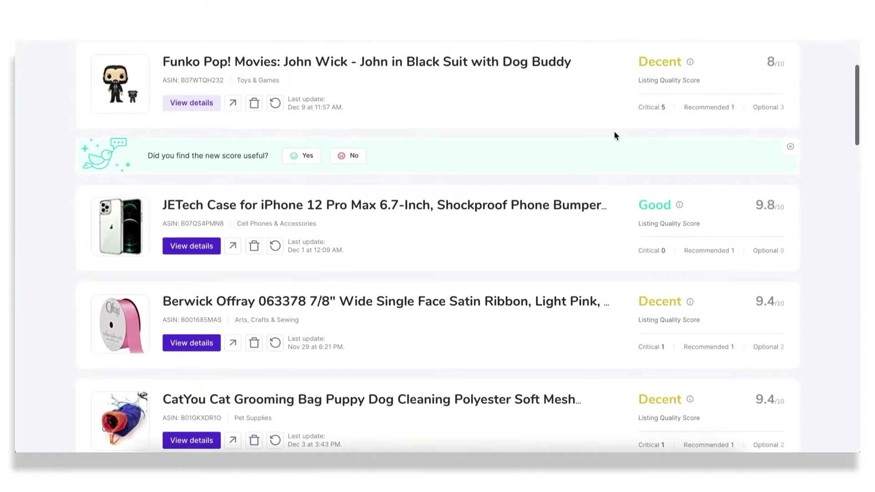
{"action": "scroll", "coordinate": [613, 136], "scroll_direction": "up", "scroll_amount": 2}
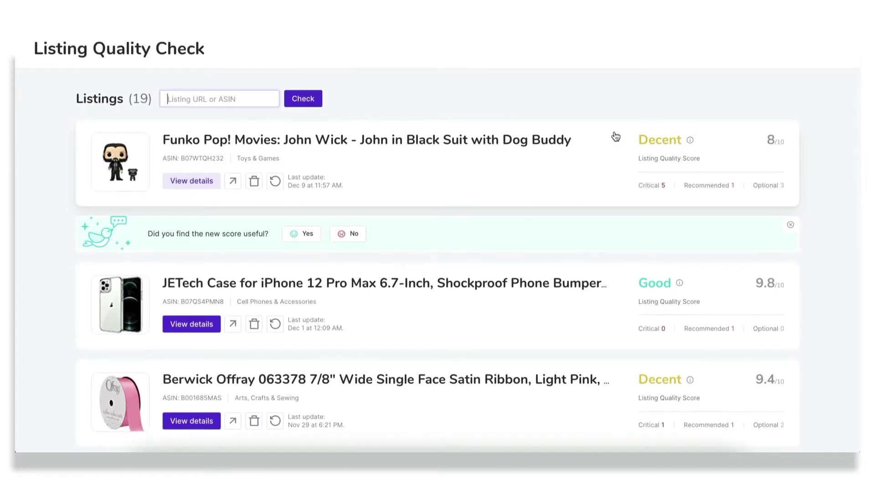
{"action": "scroll", "coordinate": [615, 136], "scroll_direction": "up", "scroll_amount": 1}
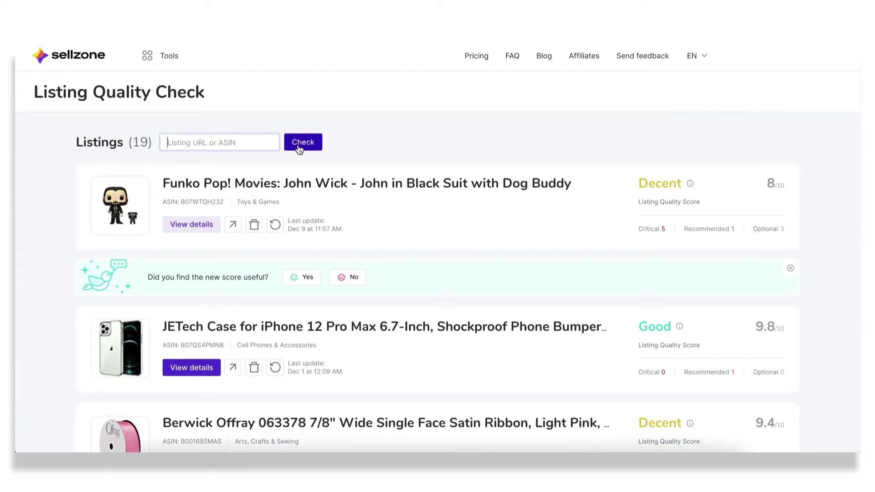
{"action": "scroll", "coordinate": [258, 188], "scroll_direction": "down", "scroll_amount": 1}
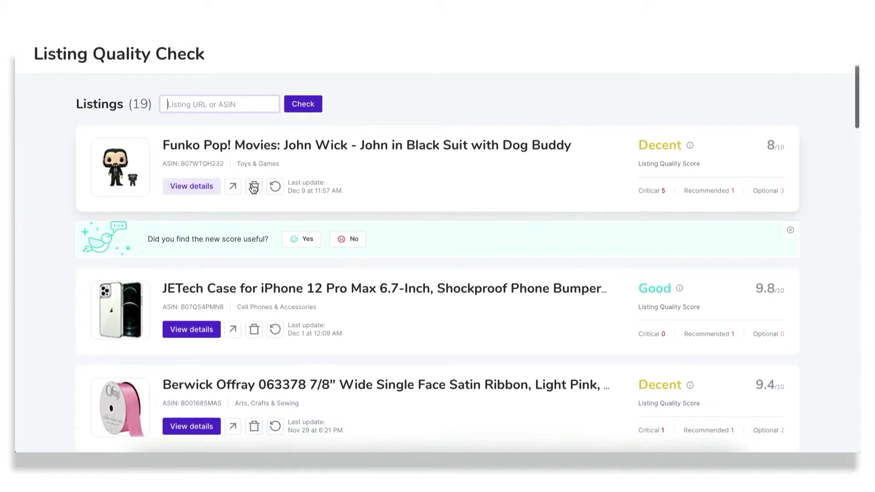
Expand the John Wick listing and view Style Guides, Best Practices, then Amazon Requirements checks.
{"action": "left_click", "coordinate": [193, 185]}
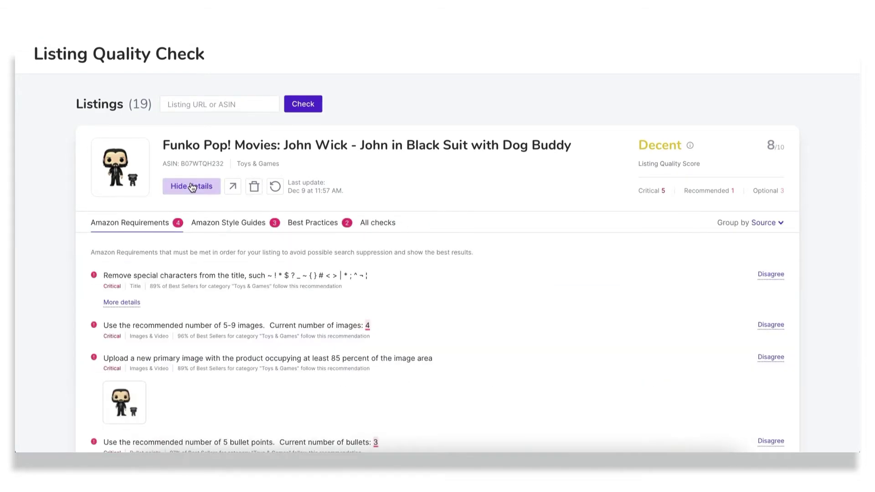
{"action": "scroll", "coordinate": [191, 187], "scroll_direction": "down", "scroll_amount": 2}
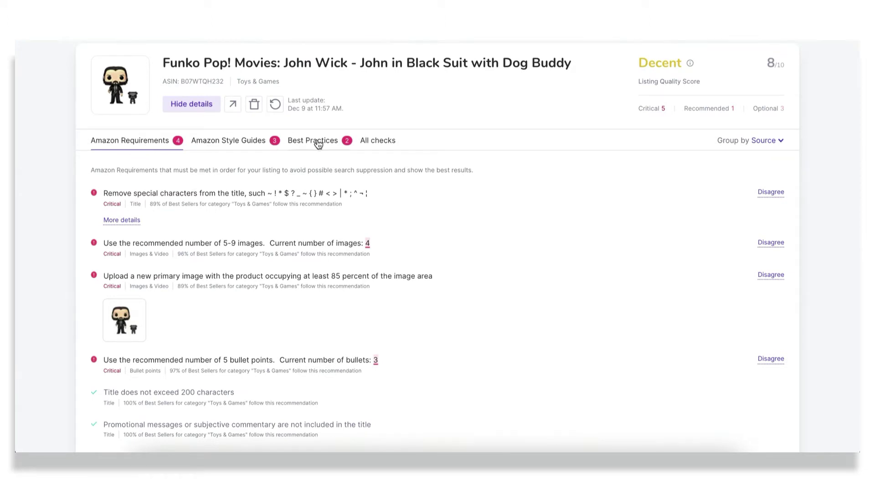
{"action": "scroll", "coordinate": [317, 143], "scroll_direction": "down", "scroll_amount": 2}
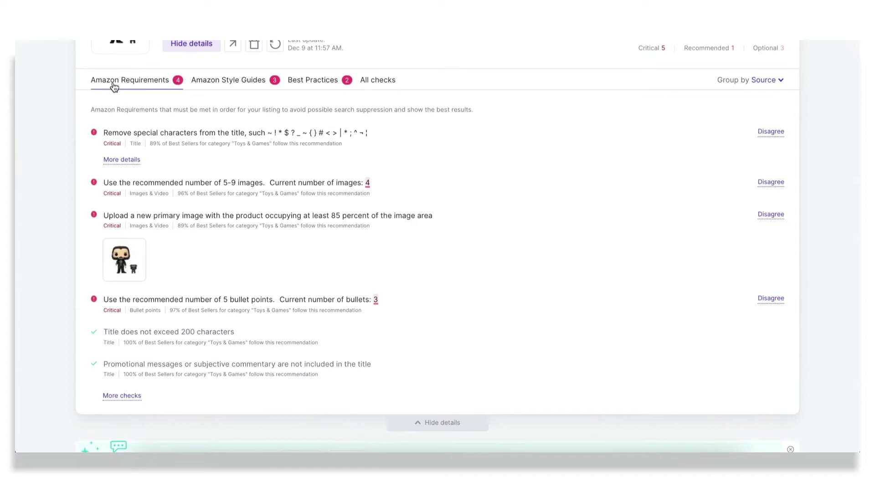
{"action": "left_click", "coordinate": [209, 87]}
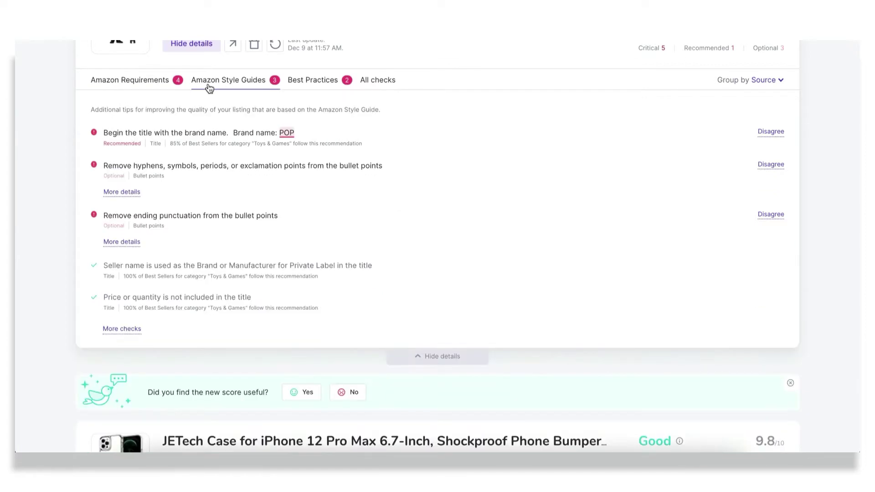
{"action": "left_click", "coordinate": [299, 86]}
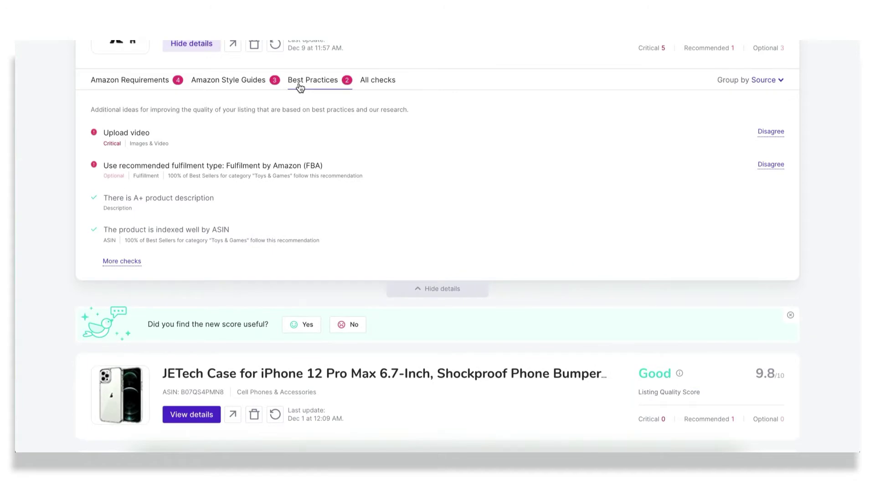
{"action": "left_click", "coordinate": [160, 86]}
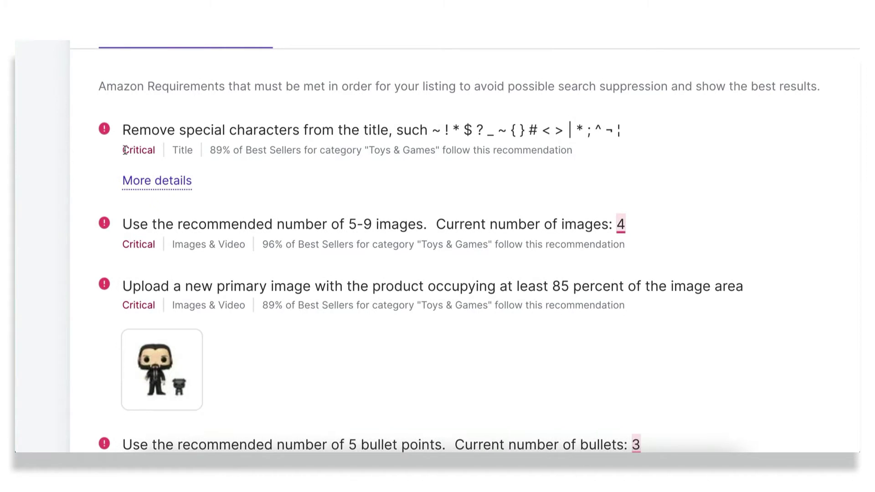
{"action": "left_click_drag", "start_coordinate": [122, 151], "coordinate": [162, 151]}
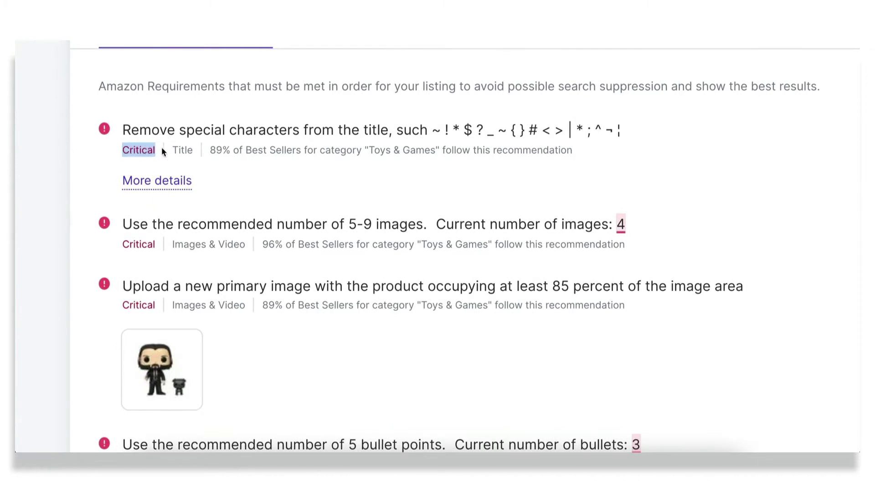
{"action": "scroll", "coordinate": [161, 147], "scroll_direction": "down", "scroll_amount": 3}
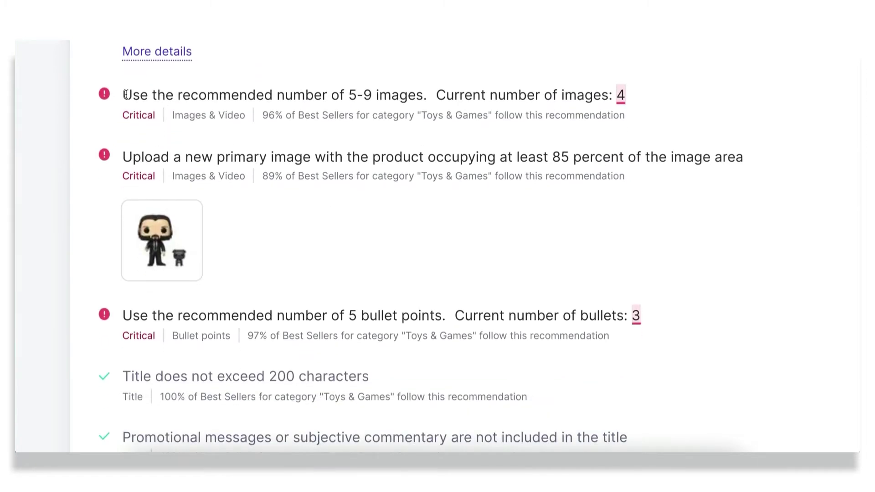
{"action": "left_click_drag", "start_coordinate": [123, 96], "coordinate": [611, 93]}
{"action": "left_click", "coordinate": [667, 112]}
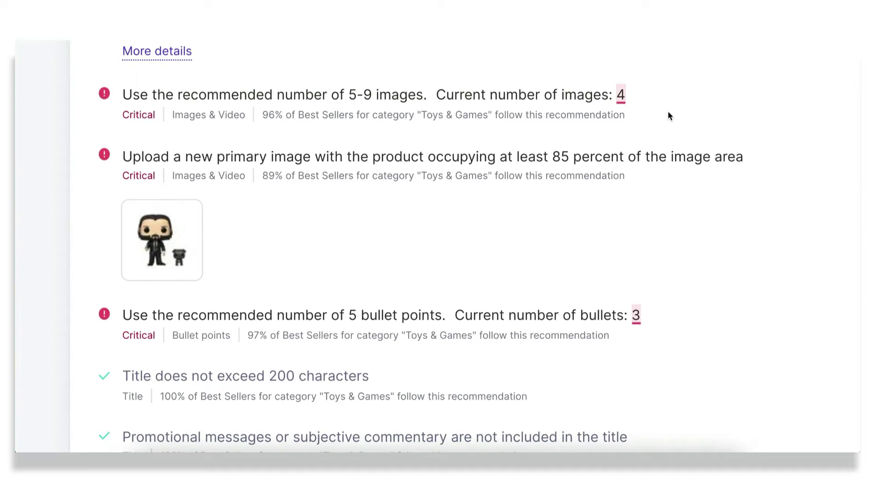
{"action": "scroll", "coordinate": [669, 116], "scroll_direction": "up", "scroll_amount": 3}
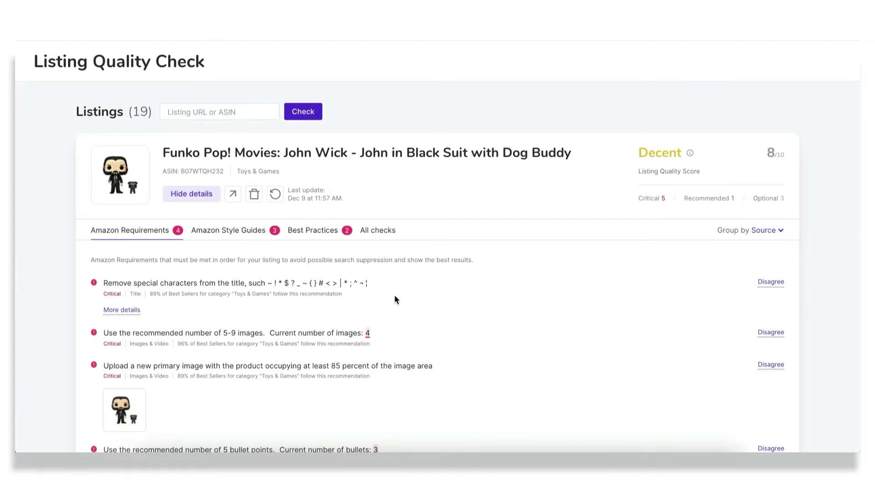
Scroll through the listings, then hide the John Wick listing's quality-check details.
{"action": "scroll", "coordinate": [394, 287], "scroll_direction": "down", "scroll_amount": 2}
{"action": "scroll", "coordinate": [392, 280], "scroll_direction": "down", "scroll_amount": 4}
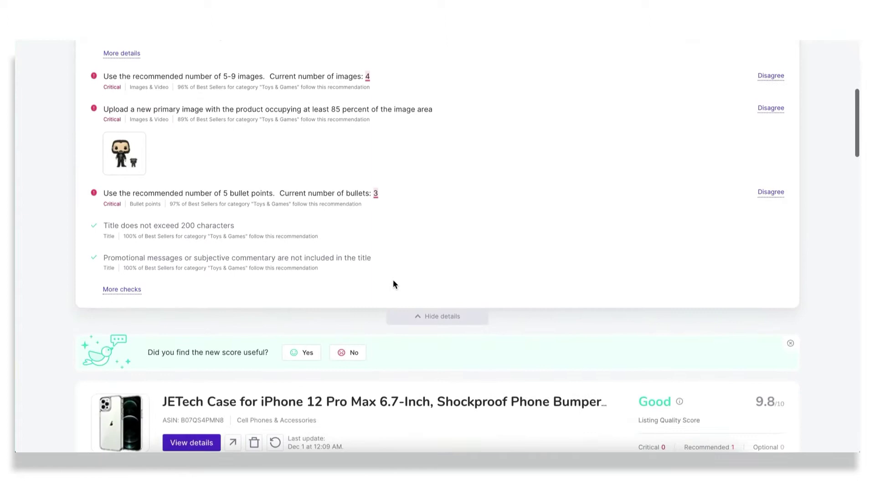
{"action": "scroll", "coordinate": [392, 279], "scroll_direction": "down", "scroll_amount": 5}
{"action": "scroll", "coordinate": [393, 282], "scroll_direction": "down", "scroll_amount": 2}
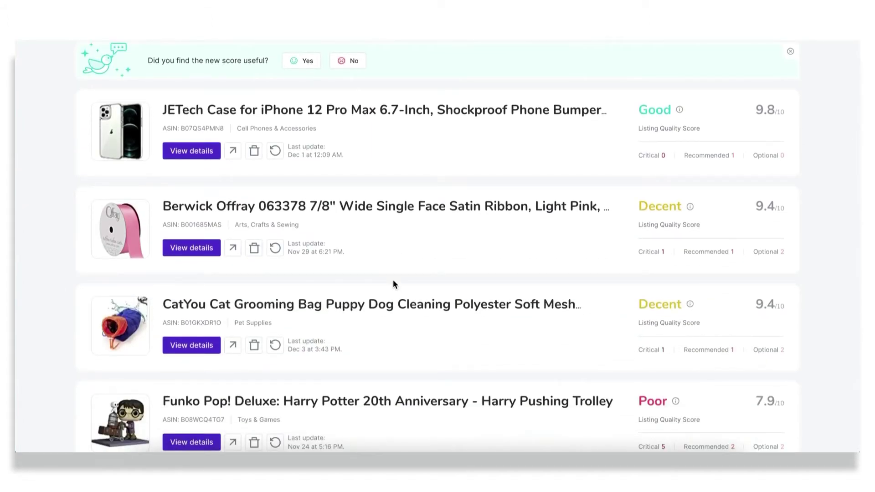
{"action": "scroll", "coordinate": [393, 279], "scroll_direction": "down", "scroll_amount": 1}
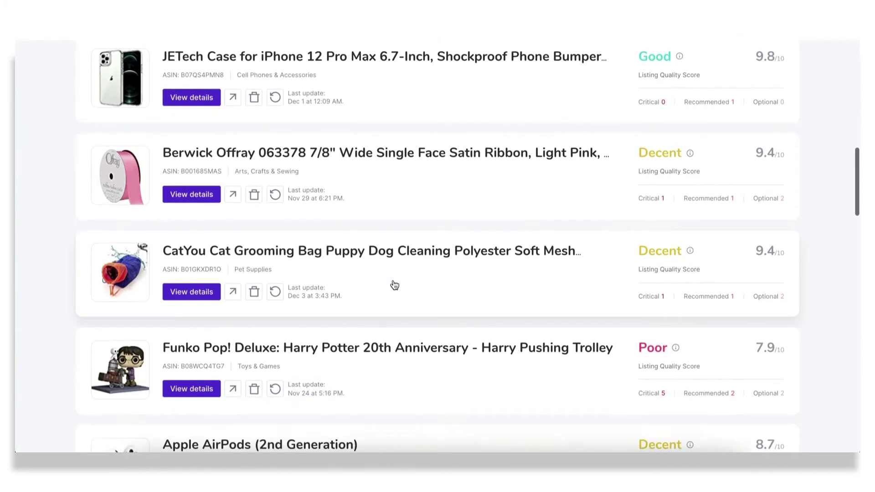
{"action": "scroll", "coordinate": [394, 285], "scroll_direction": "down", "scroll_amount": 2}
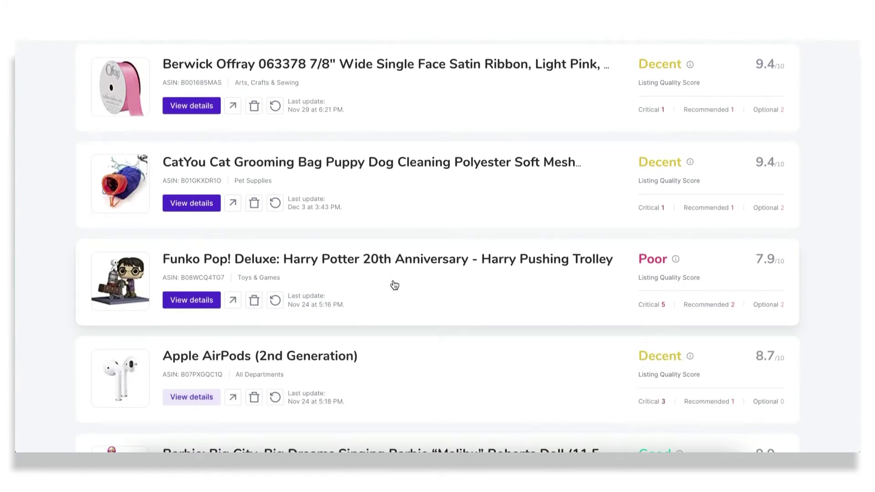
{"action": "scroll", "coordinate": [394, 285], "scroll_direction": "down", "scroll_amount": 4}
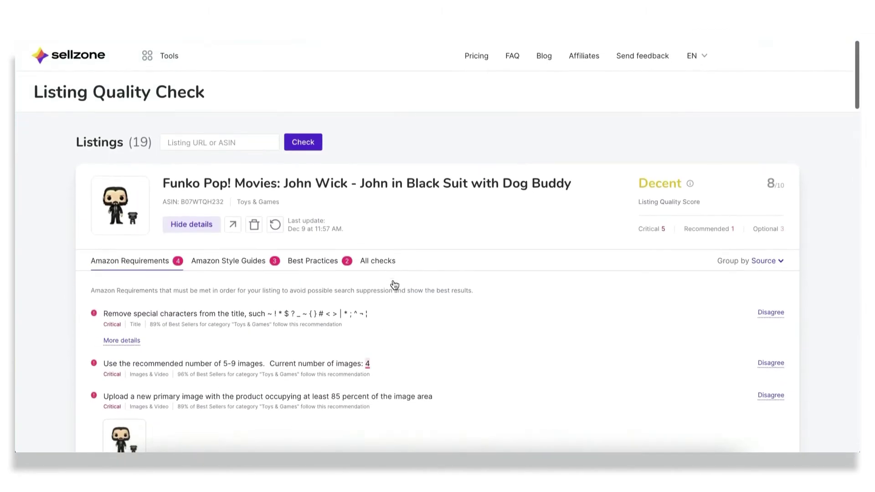
{"action": "left_click", "coordinate": [188, 225]}
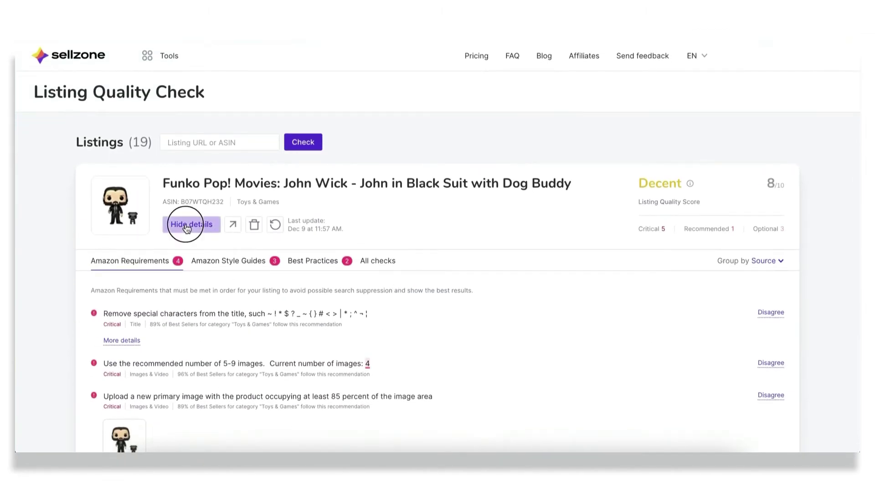
Return to the tools overview via the sellzone logo and open Keyword Wizard.
{"action": "left_click", "coordinate": [103, 61]}
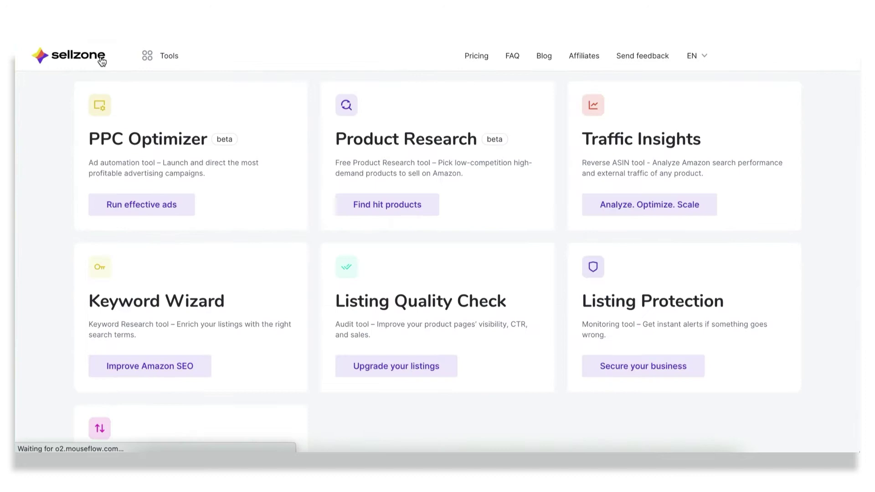
{"action": "left_click", "coordinate": [243, 335]}
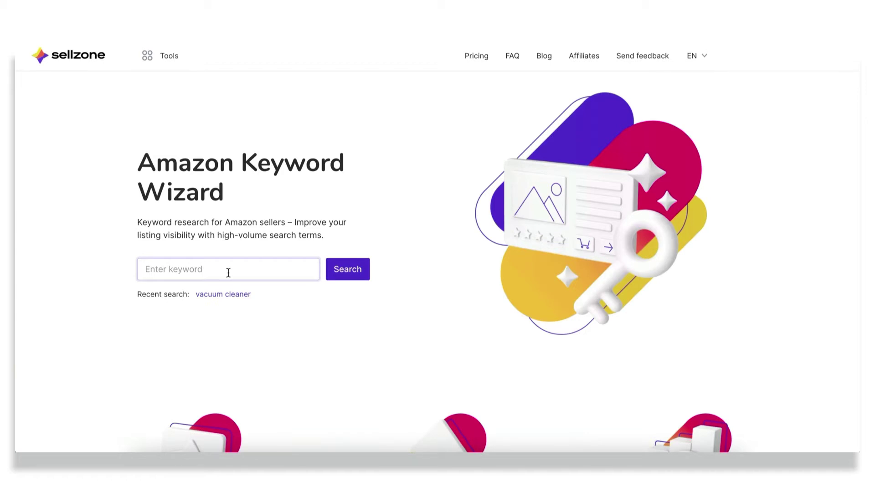
Search the Keyword Wizard for 'office chair' and scroll the 117,074 broad-match results.
{"action": "type", "text": "office chair"}
{"action": "left_click", "coordinate": [347, 276]}
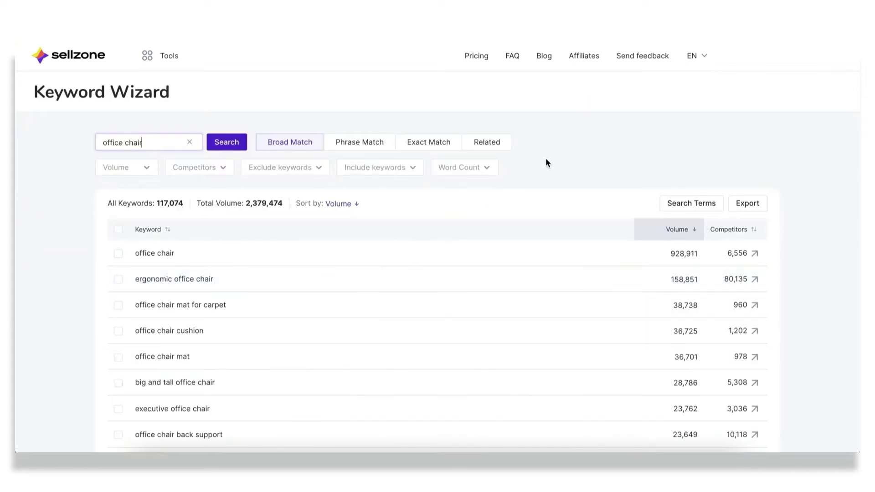
{"action": "scroll", "coordinate": [545, 158], "scroll_direction": "down", "scroll_amount": 2}
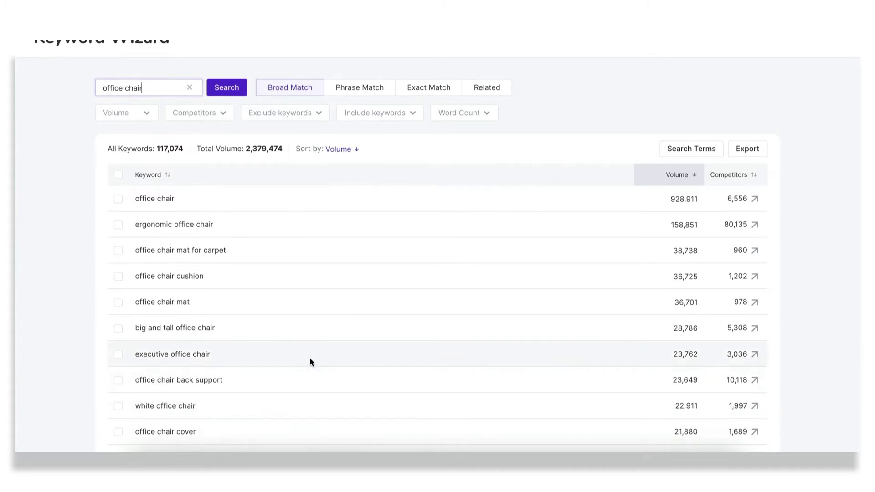
{"action": "scroll", "coordinate": [310, 357], "scroll_direction": "down", "scroll_amount": 4}
{"action": "scroll", "coordinate": [310, 358], "scroll_direction": "down", "scroll_amount": 13}
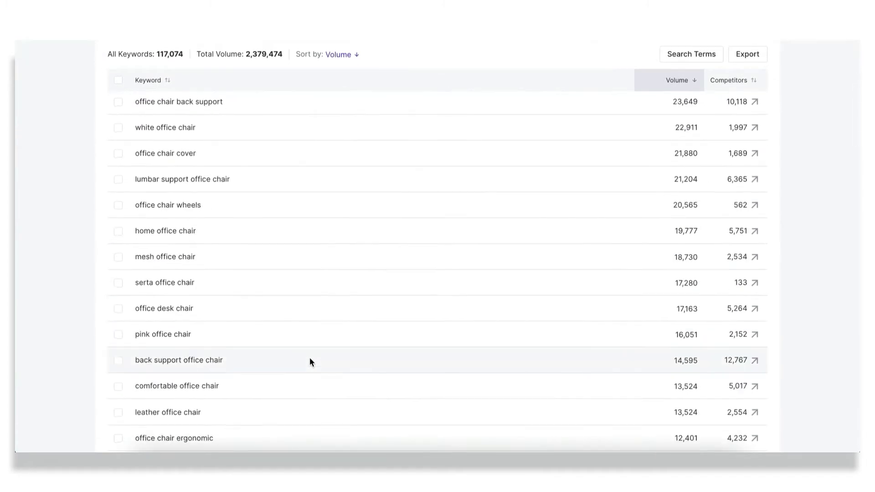
{"action": "scroll", "coordinate": [310, 357], "scroll_direction": "down", "scroll_amount": 8}
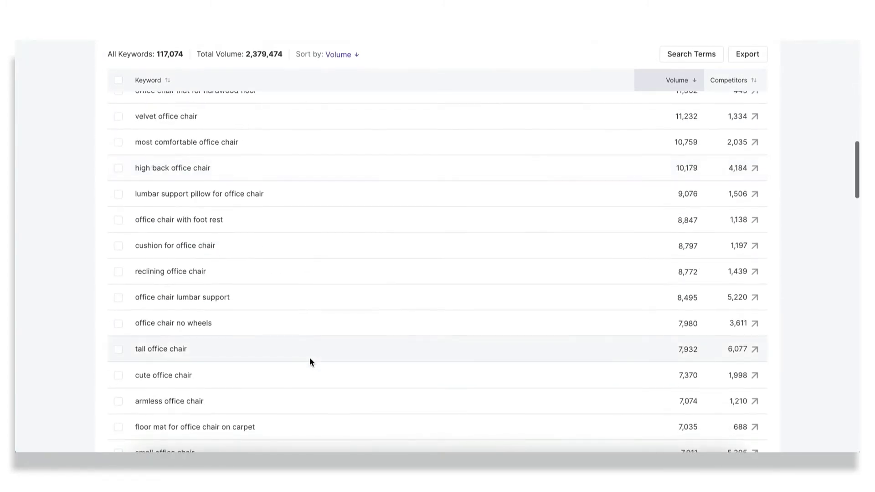
{"action": "scroll", "coordinate": [309, 357], "scroll_direction": "up", "scroll_amount": 20}
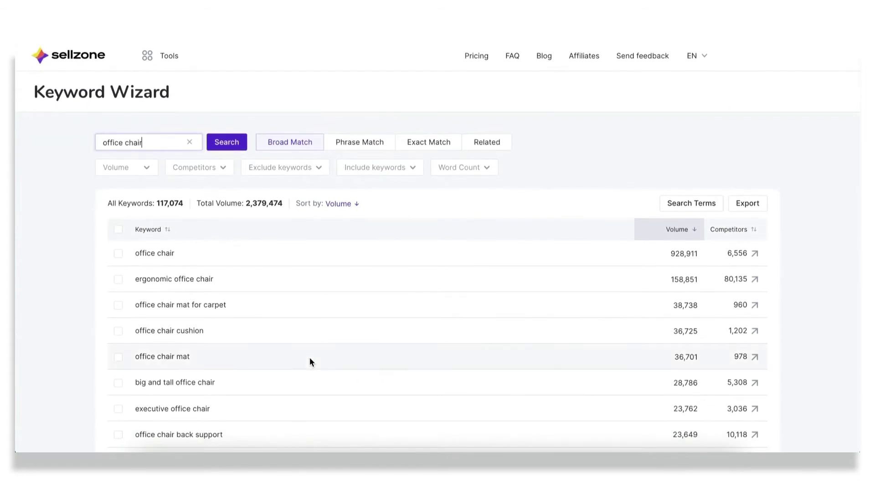
Inspect the Volume, Competitors, Word Count, exclude and include keyword filter options.
{"action": "left_click", "coordinate": [134, 170]}
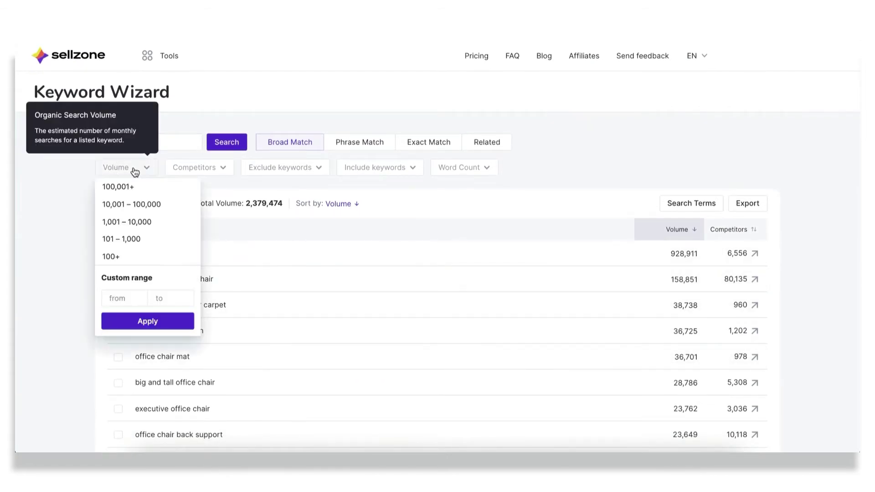
{"action": "left_click", "coordinate": [203, 173]}
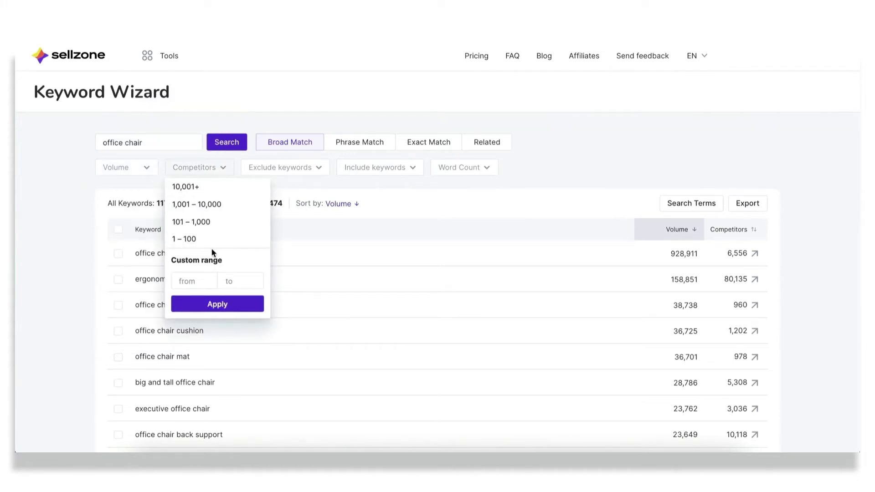
{"action": "left_click", "coordinate": [447, 169]}
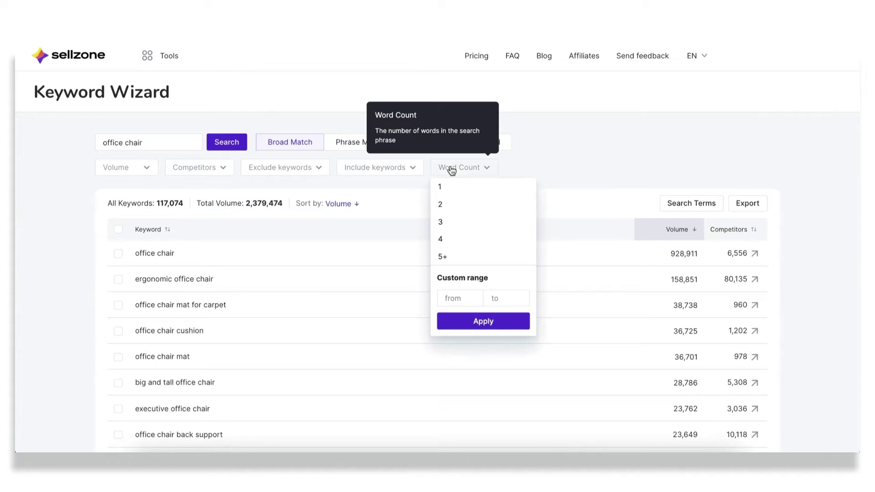
{"action": "left_click", "coordinate": [297, 173]}
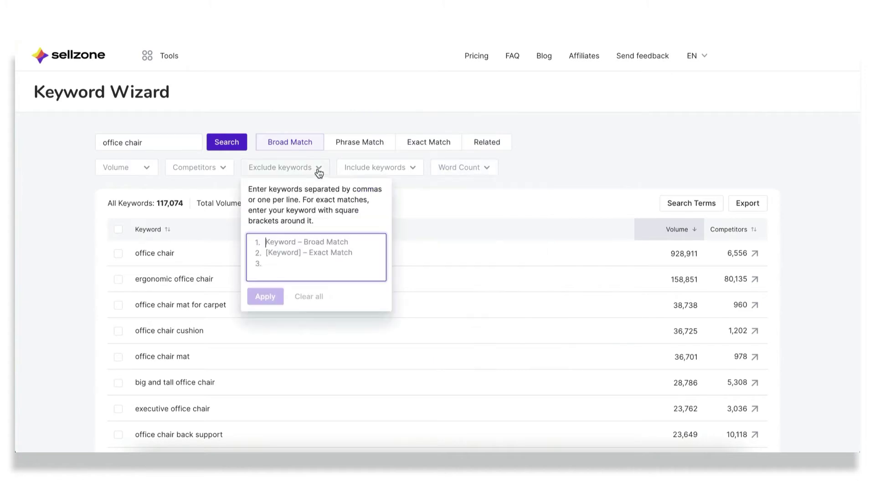
{"action": "left_click", "coordinate": [345, 175]}
{"action": "left_click", "coordinate": [553, 164]}
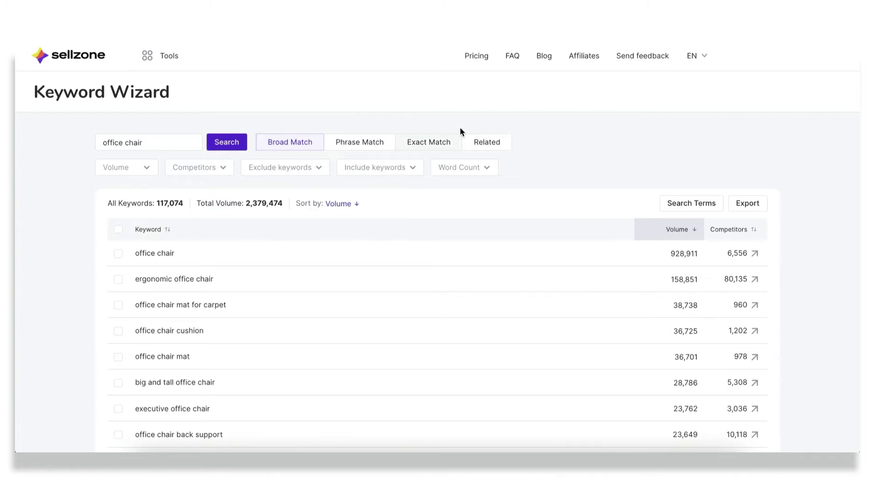
Try phrase match, return to broad match, then browse the 9,386 related keywords for office chair.
{"action": "left_click", "coordinate": [361, 145]}
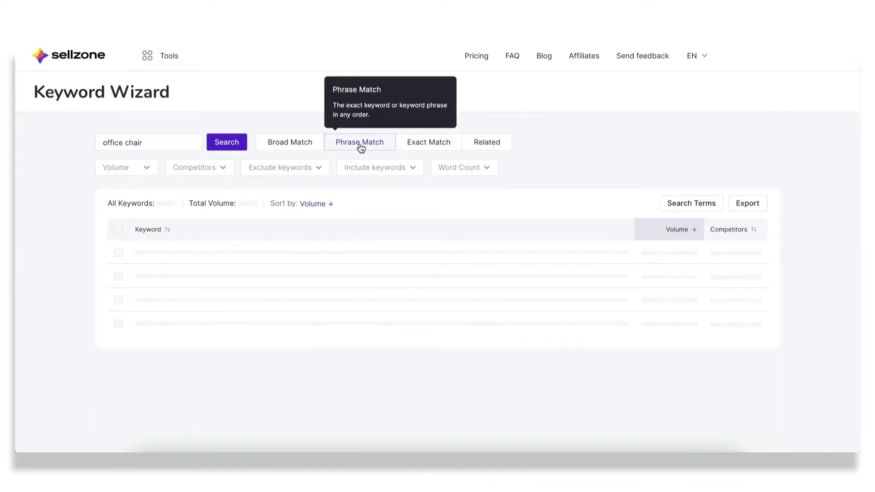
{"action": "left_click", "coordinate": [298, 151]}
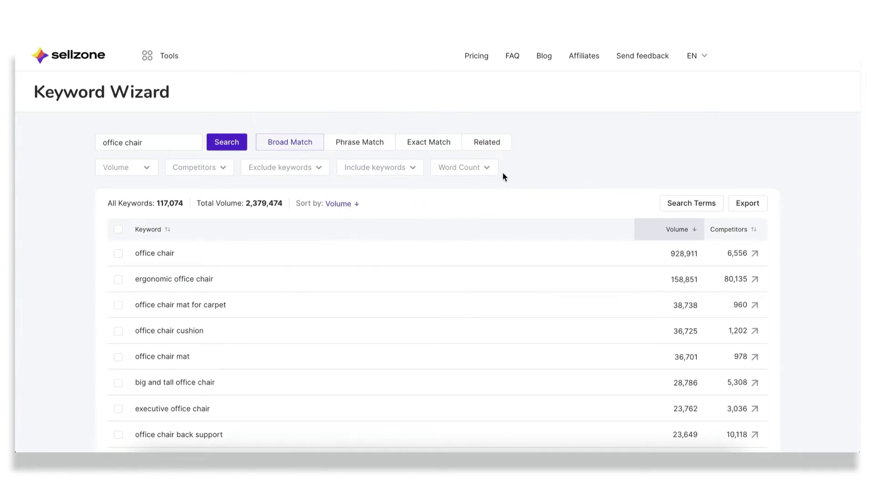
{"action": "left_click", "coordinate": [497, 141]}
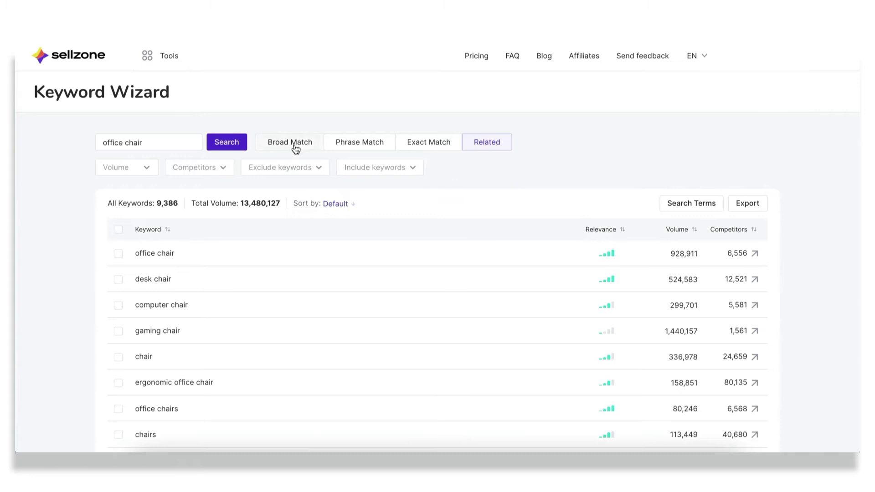
{"action": "scroll", "coordinate": [471, 294], "scroll_direction": "down", "scroll_amount": 2}
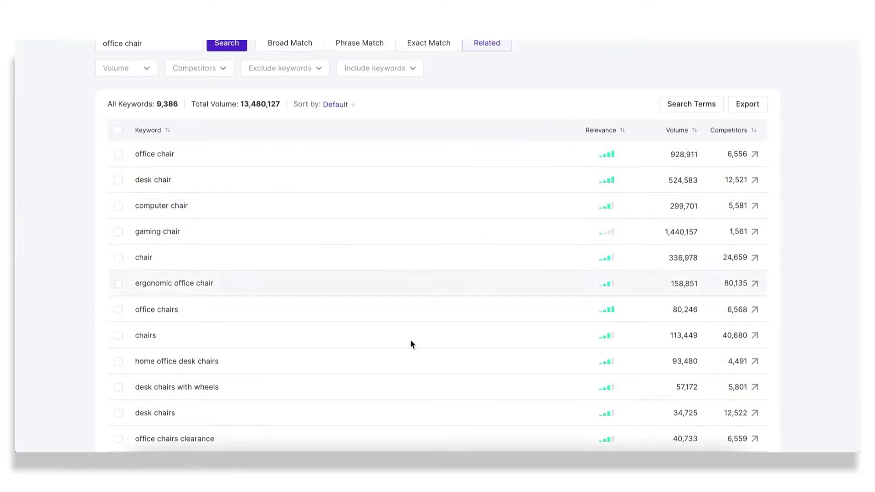
{"action": "scroll", "coordinate": [406, 357], "scroll_direction": "down", "scroll_amount": 2}
{"action": "scroll", "coordinate": [405, 357], "scroll_direction": "down", "scroll_amount": 5}
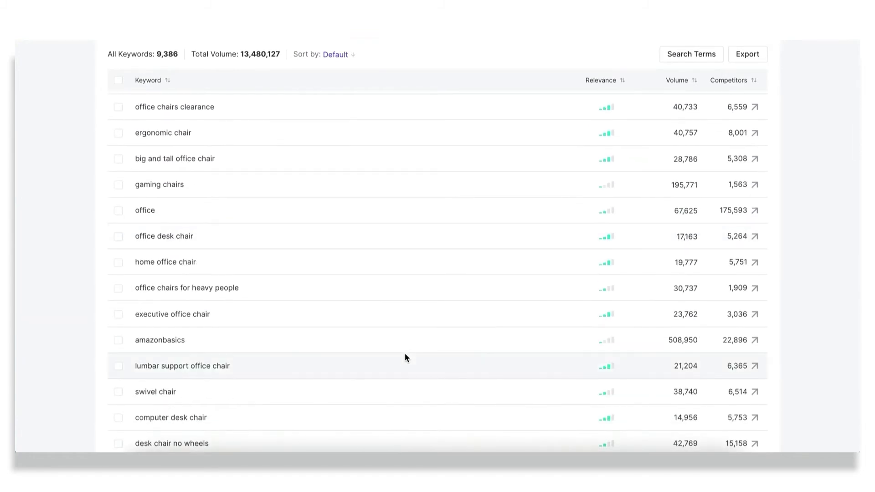
{"action": "scroll", "coordinate": [405, 358], "scroll_direction": "down", "scroll_amount": 8}
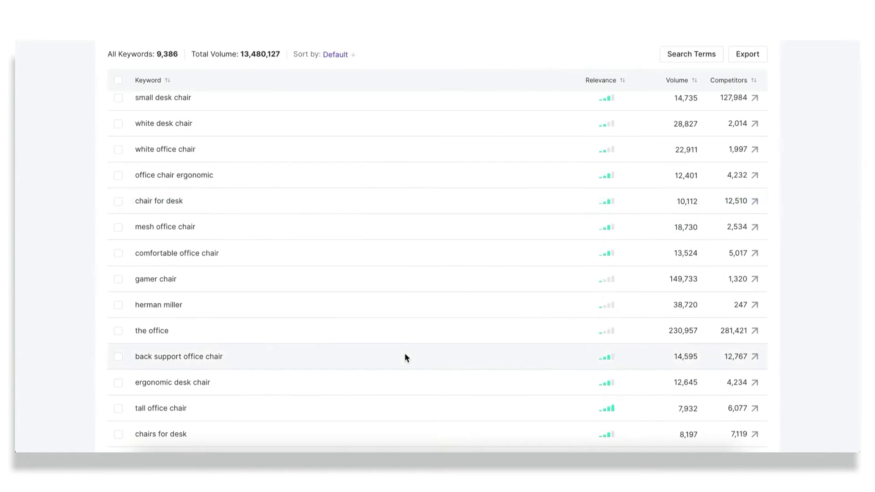
{"action": "scroll", "coordinate": [407, 357], "scroll_direction": "down", "scroll_amount": 2}
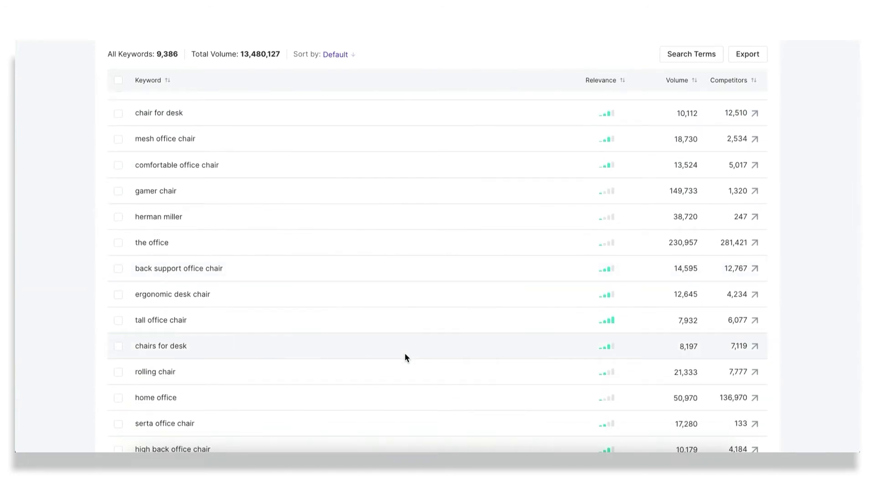
{"action": "scroll", "coordinate": [405, 354], "scroll_direction": "up", "scroll_amount": 10}
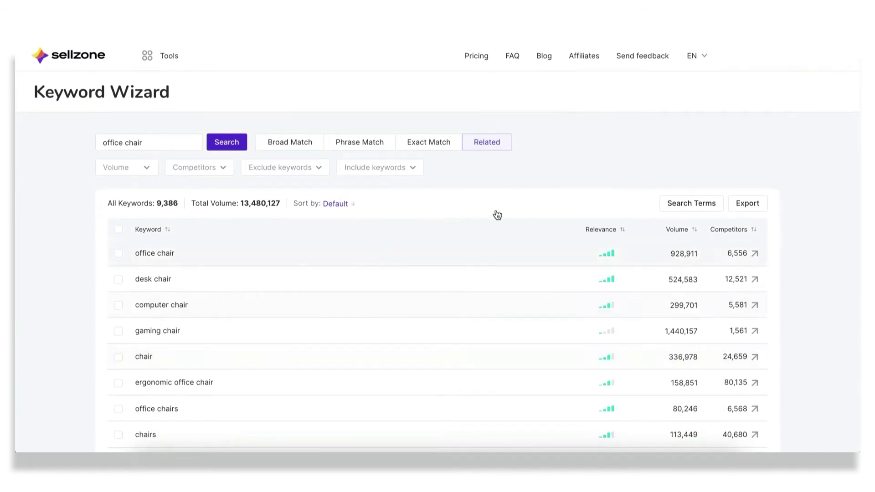
{"action": "left_click", "coordinate": [706, 204]}
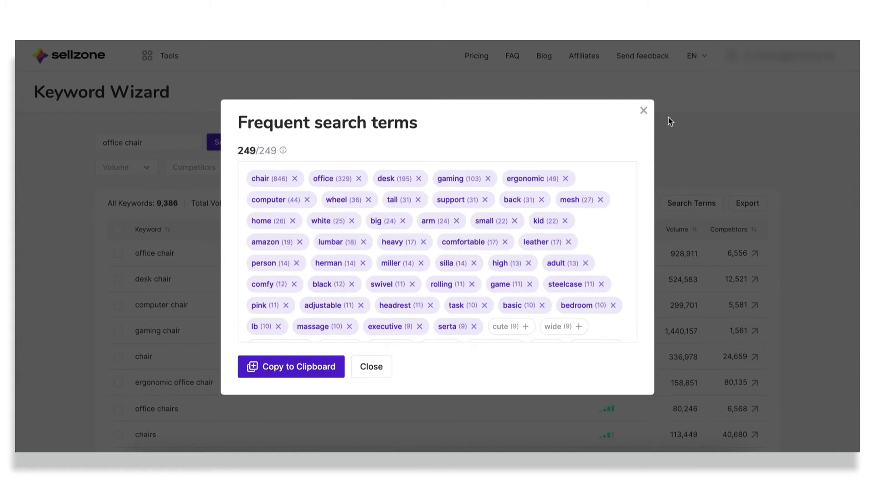
{"action": "left_click", "coordinate": [643, 111]}
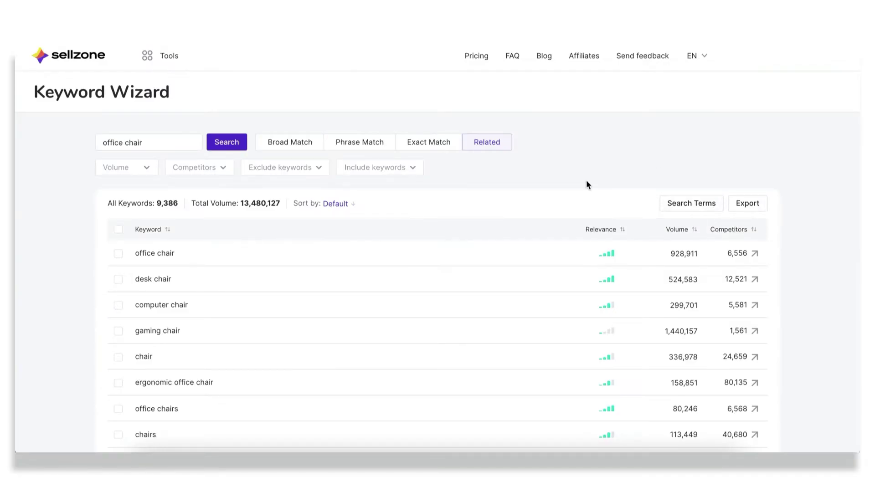
Go from the tools overview to Listing Protection and scroll through the 19 tracked listings.
{"action": "left_click", "coordinate": [88, 59]}
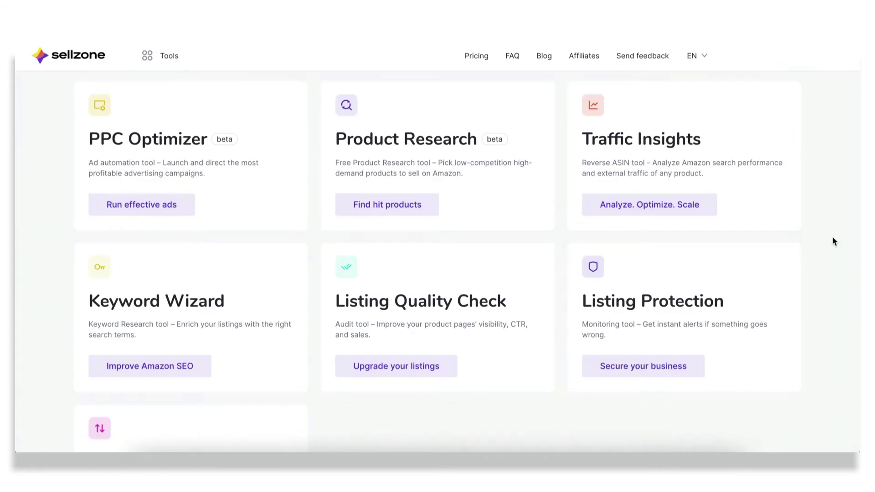
{"action": "left_click", "coordinate": [679, 304]}
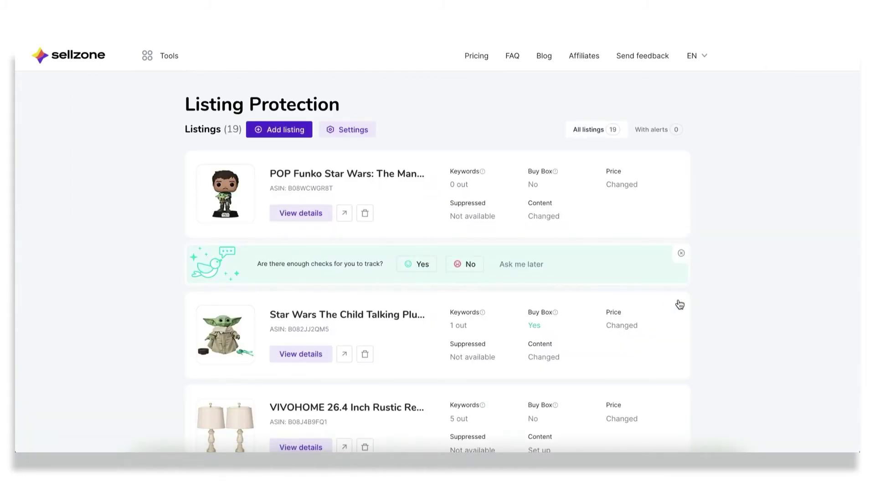
{"action": "scroll", "coordinate": [680, 304], "scroll_direction": "down", "scroll_amount": 1}
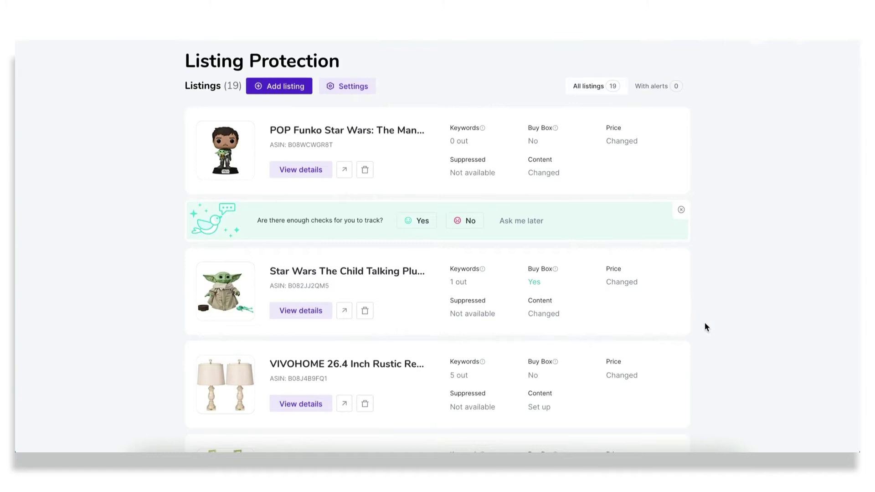
{"action": "scroll", "coordinate": [704, 327], "scroll_direction": "down", "scroll_amount": 2}
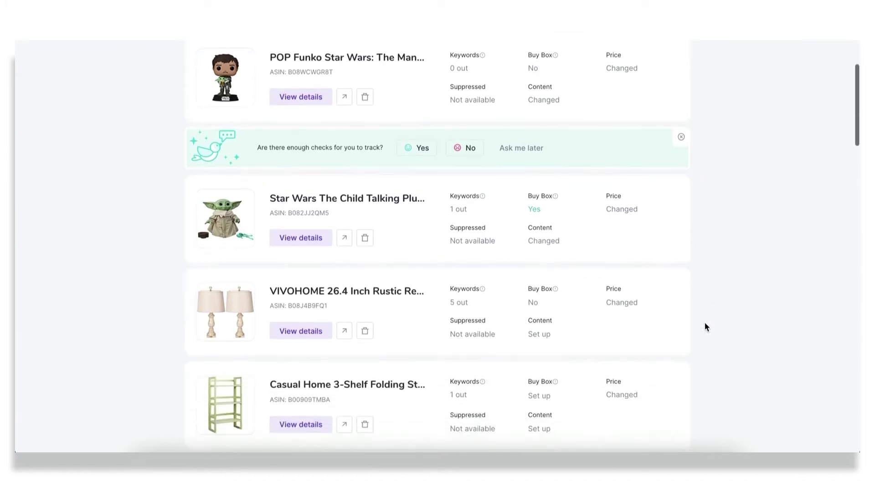
{"action": "scroll", "coordinate": [704, 326], "scroll_direction": "down", "scroll_amount": 2}
{"action": "scroll", "coordinate": [704, 325], "scroll_direction": "down", "scroll_amount": 4}
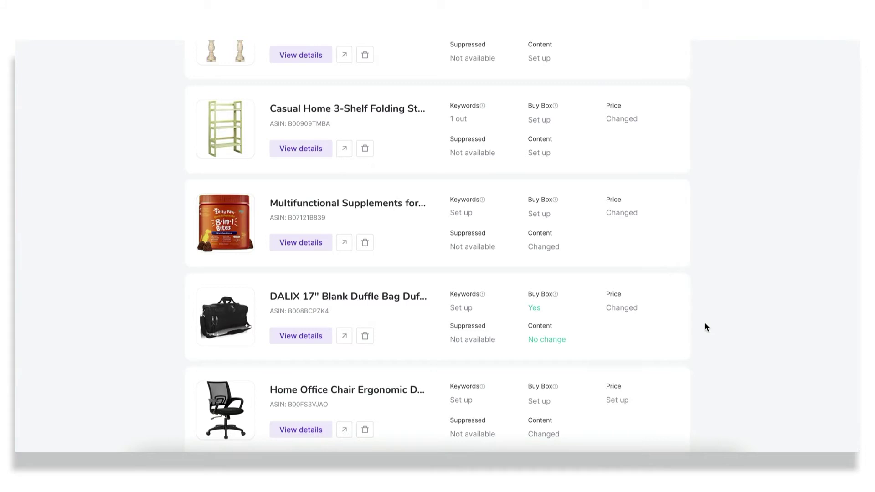
{"action": "scroll", "coordinate": [704, 327], "scroll_direction": "up", "scroll_amount": 3}
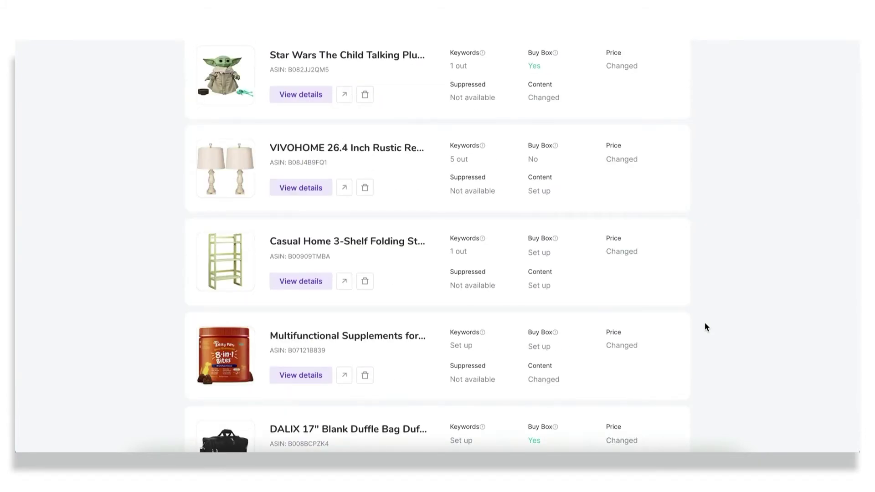
{"action": "scroll", "coordinate": [704, 323], "scroll_direction": "up", "scroll_amount": 2}
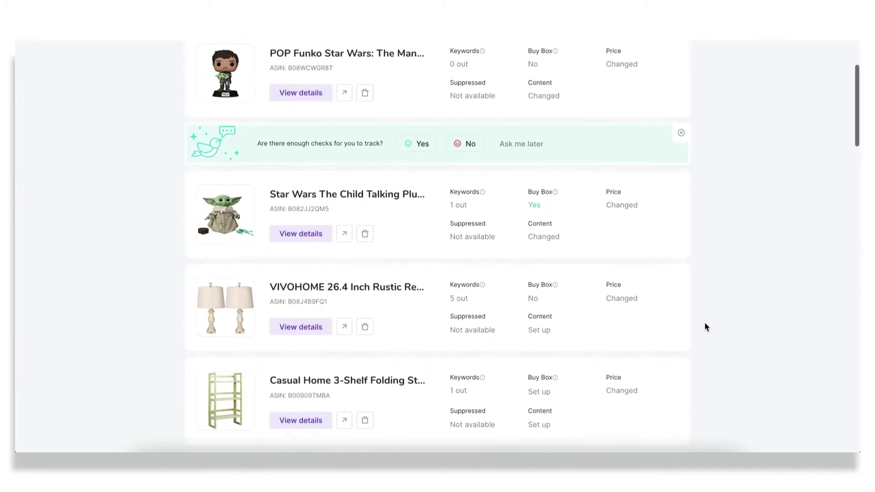
{"action": "scroll", "coordinate": [705, 324], "scroll_direction": "up", "scroll_amount": 3}
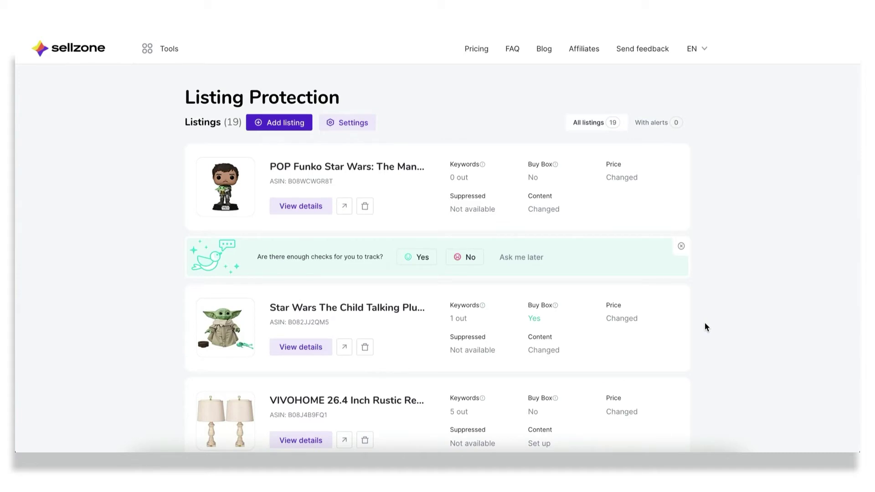
{"action": "scroll", "coordinate": [704, 325], "scroll_direction": "down", "scroll_amount": 1}
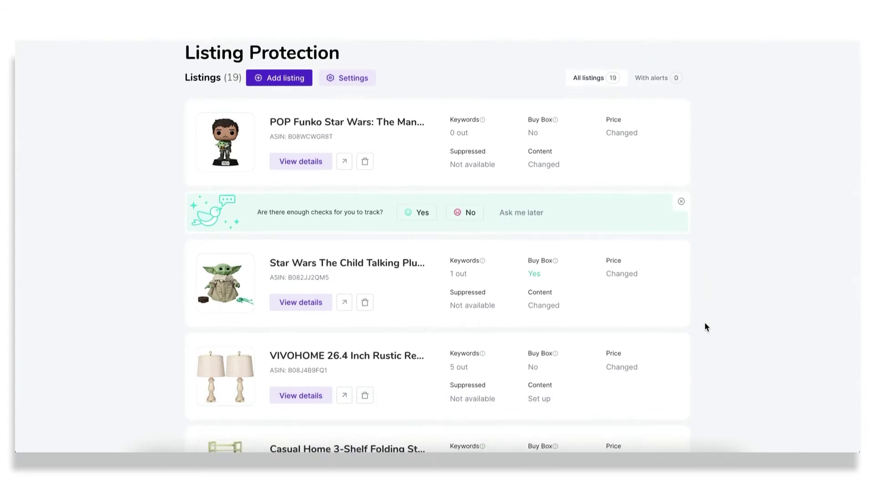
Expand the Star Wars Funko listing's details showing keyword, Buy Box and price checks.
{"action": "left_click", "coordinate": [295, 82]}
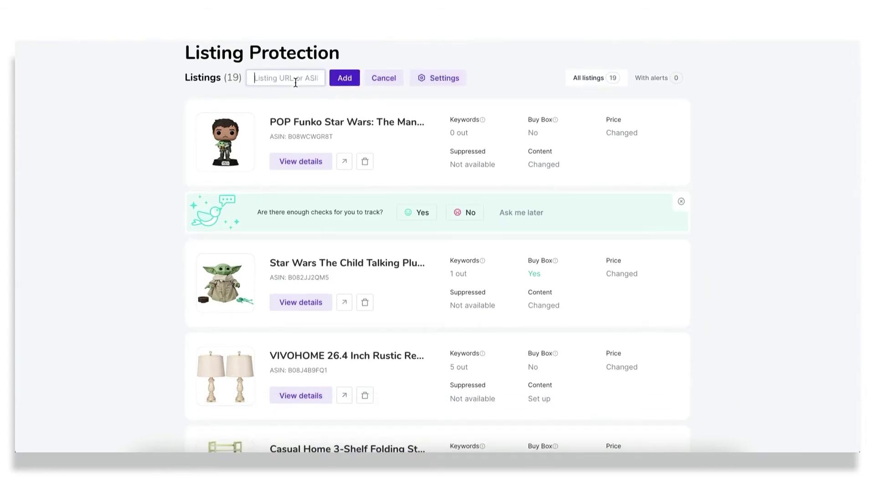
{"action": "left_click", "coordinate": [297, 164]}
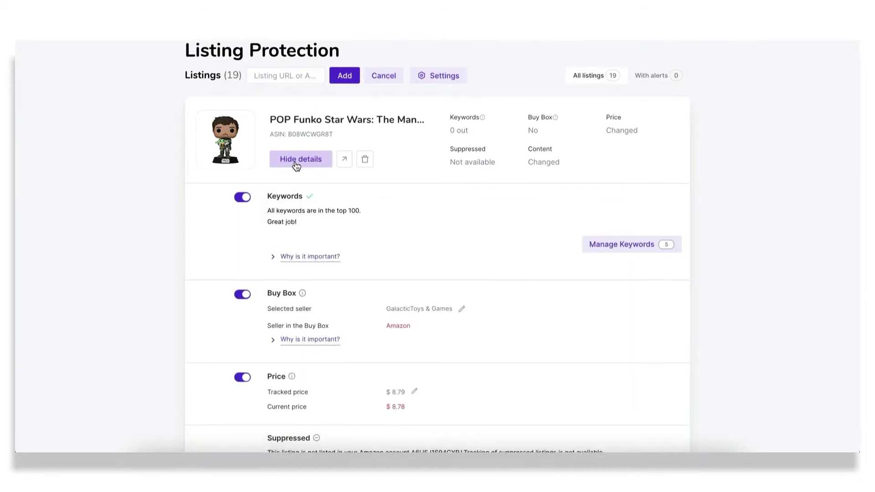
{"action": "scroll", "coordinate": [295, 166], "scroll_direction": "down", "scroll_amount": 1}
{"action": "scroll", "coordinate": [401, 195], "scroll_direction": "down", "scroll_amount": 3}
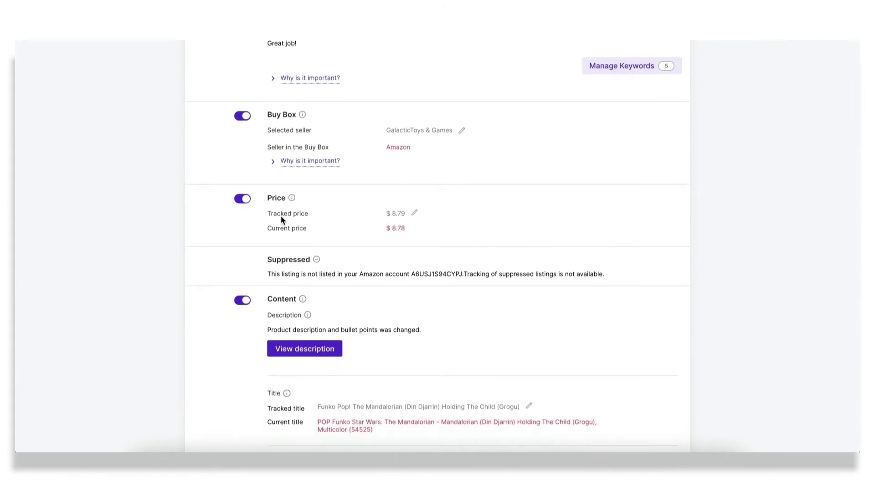
{"action": "scroll", "coordinate": [280, 316], "scroll_direction": "down", "scroll_amount": 2}
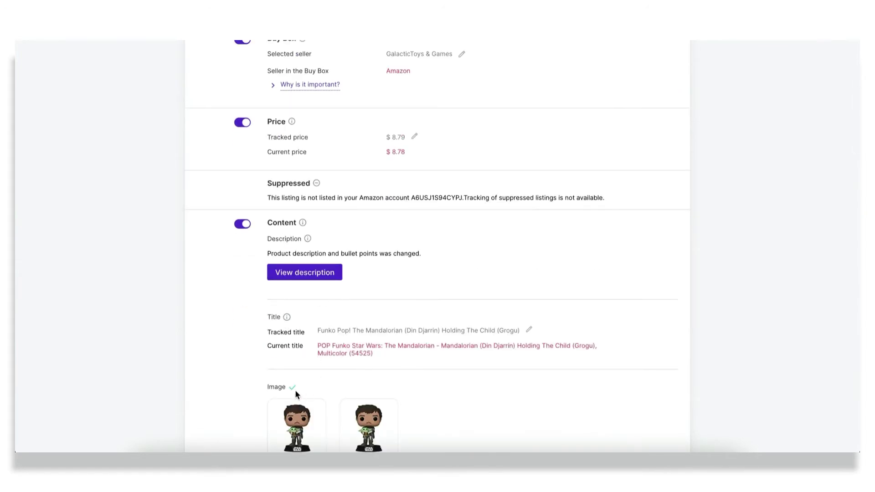
Start editing the listing's tracked title, then cancel so it stays unchanged.
{"action": "left_click", "coordinate": [528, 329]}
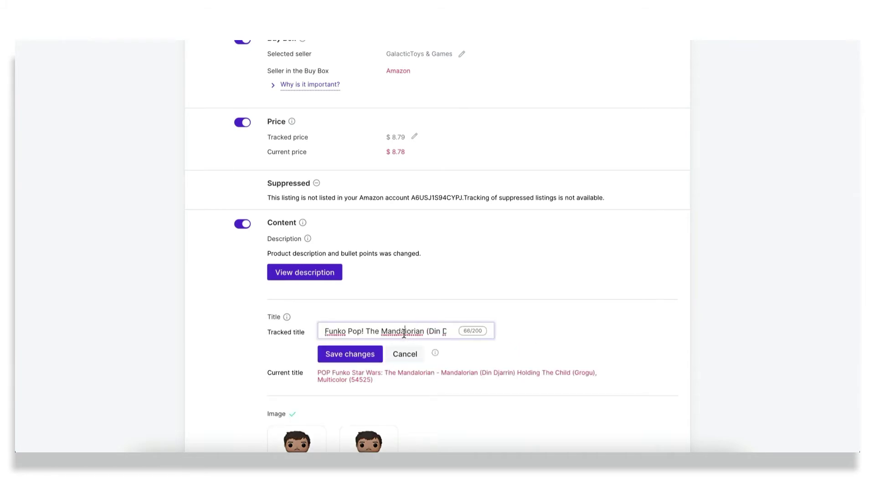
{"action": "scroll", "coordinate": [404, 331], "scroll_direction": "right", "scroll_amount": 3}
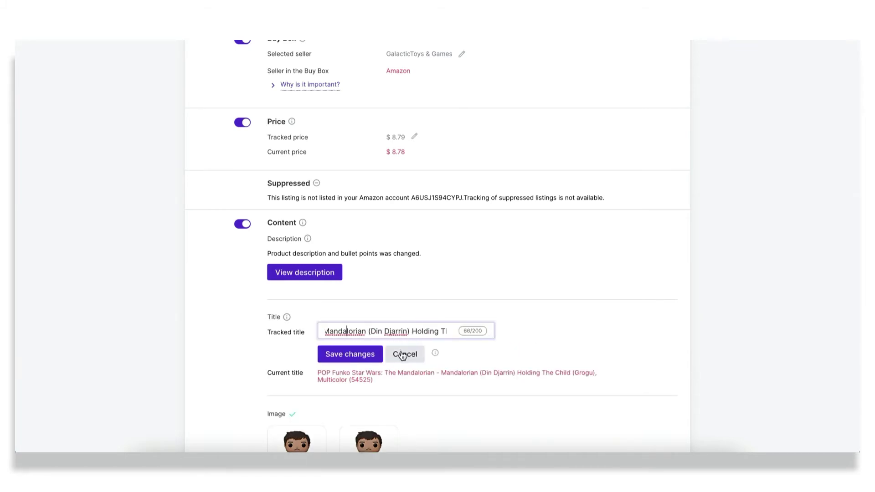
{"action": "left_click", "coordinate": [402, 354]}
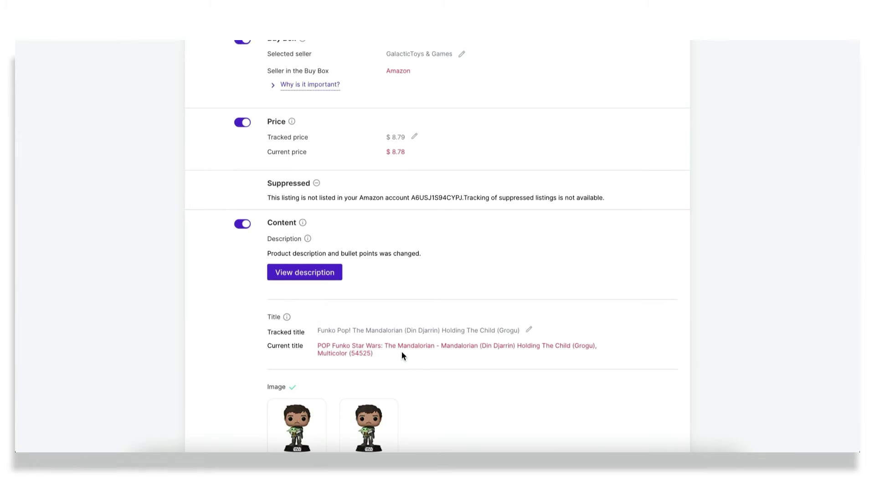
{"action": "scroll", "coordinate": [402, 352], "scroll_direction": "up", "scroll_amount": 5}
{"action": "scroll", "coordinate": [402, 351], "scroll_direction": "down", "scroll_amount": 1}
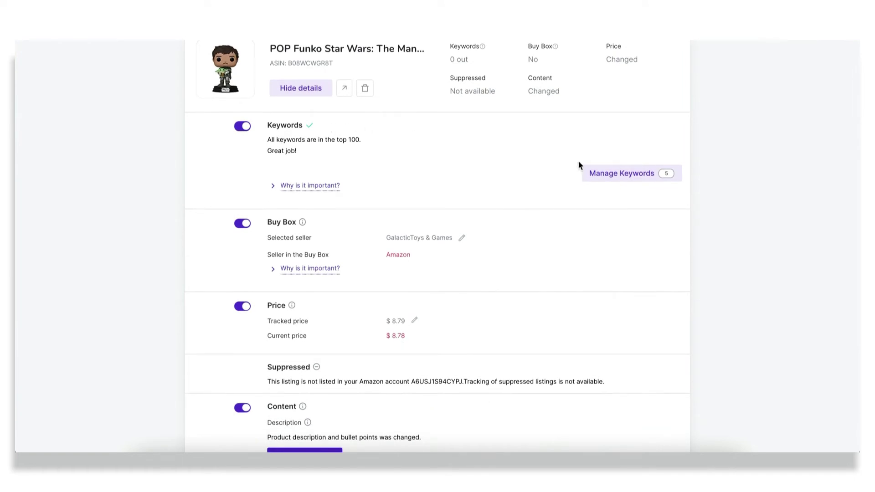
Check the listing's five tracked keywords, then return to review its title, description and image checks.
{"action": "left_click", "coordinate": [625, 174]}
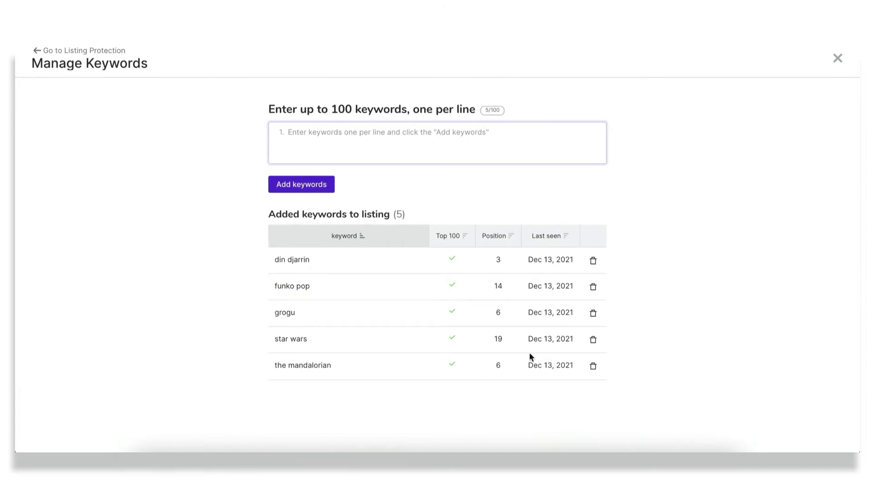
{"action": "left_click", "coordinate": [37, 50]}
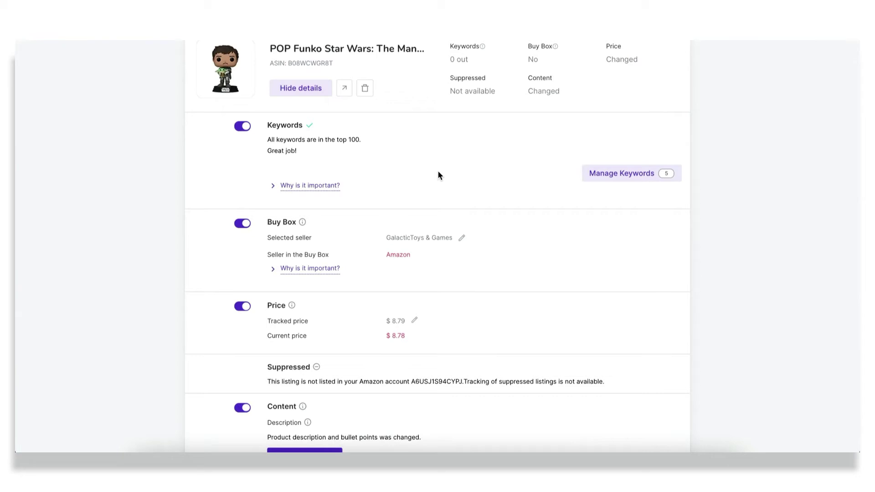
{"action": "scroll", "coordinate": [438, 173], "scroll_direction": "down", "scroll_amount": 2}
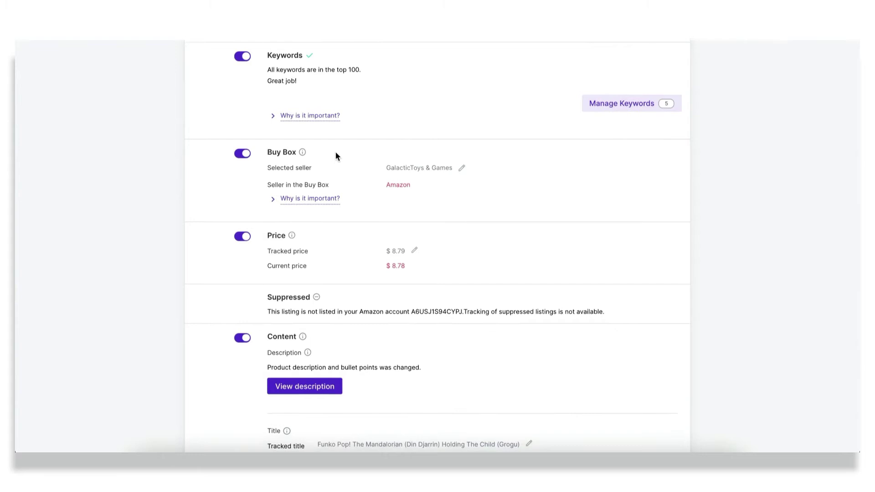
{"action": "scroll", "coordinate": [362, 155], "scroll_direction": "down", "scroll_amount": 3}
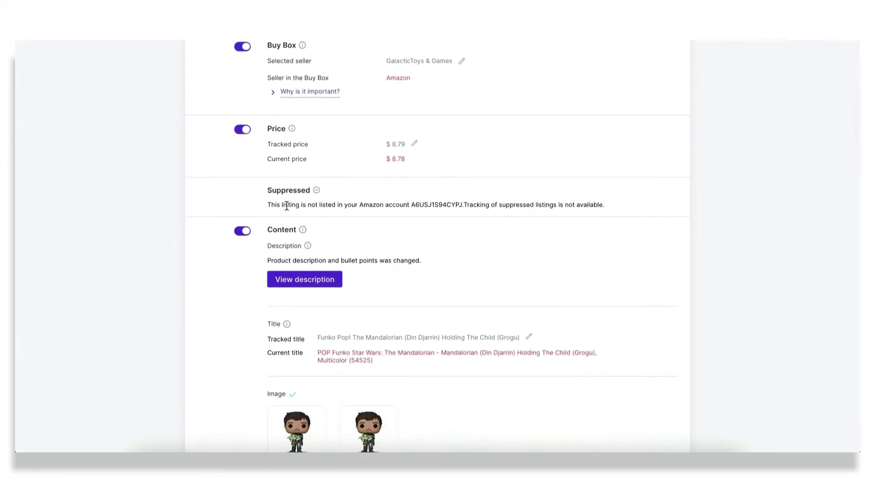
{"action": "scroll", "coordinate": [336, 204], "scroll_direction": "down", "scroll_amount": 3}
{"action": "scroll", "coordinate": [395, 184], "scroll_direction": "up", "scroll_amount": 2}
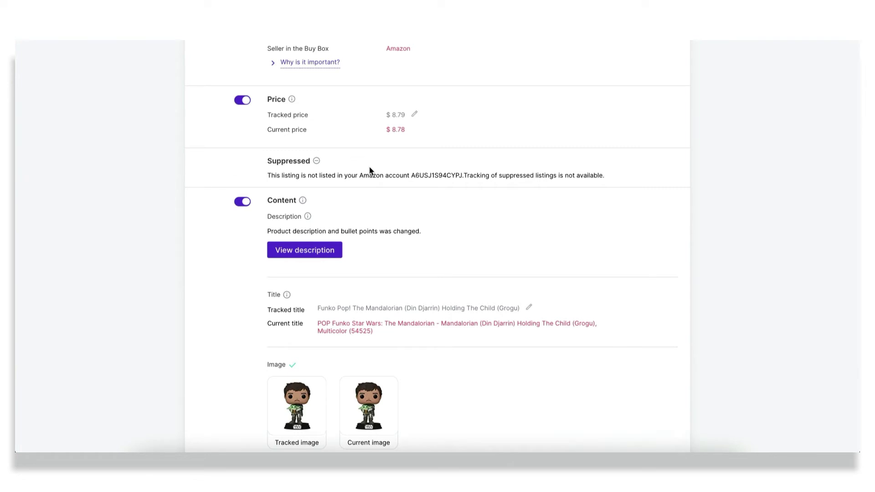
{"action": "scroll", "coordinate": [369, 170], "scroll_direction": "down", "scroll_amount": 3}
{"action": "scroll", "coordinate": [369, 169], "scroll_direction": "up", "scroll_amount": 3}
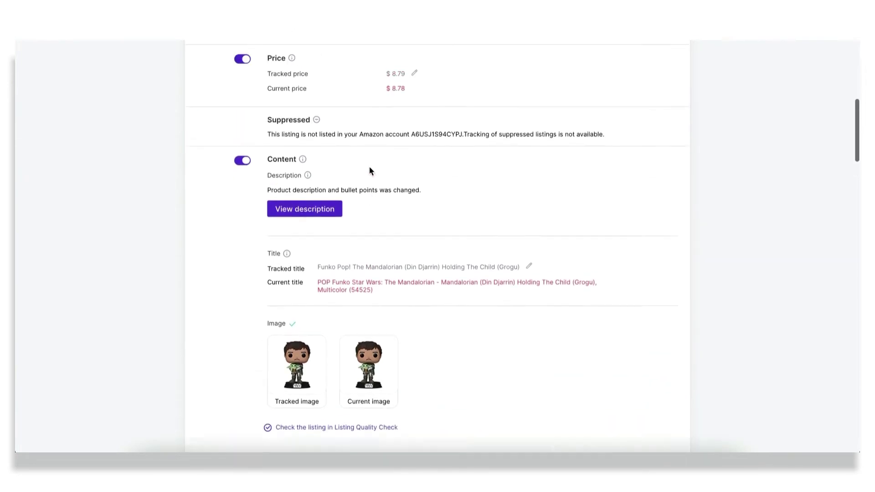
{"action": "scroll", "coordinate": [369, 170], "scroll_direction": "up", "scroll_amount": 7}
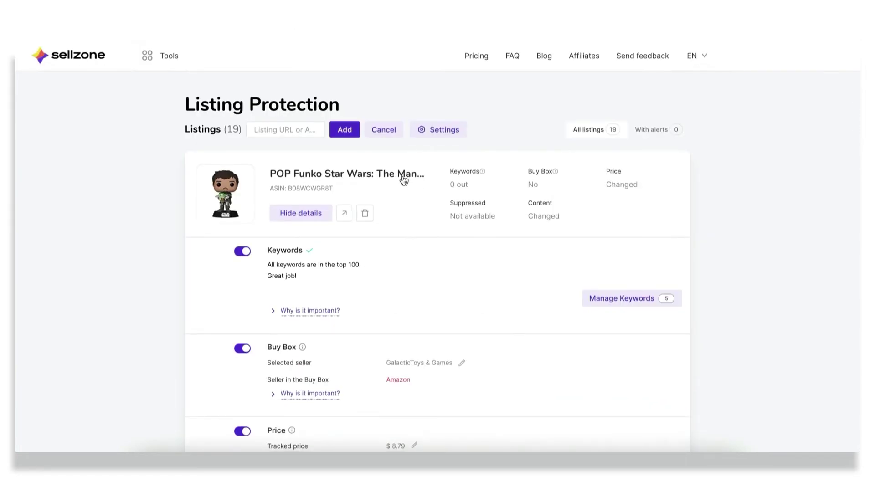
In the listing alert notification settings, switch email and SMS on and back off, then close.
{"action": "left_click", "coordinate": [436, 131]}
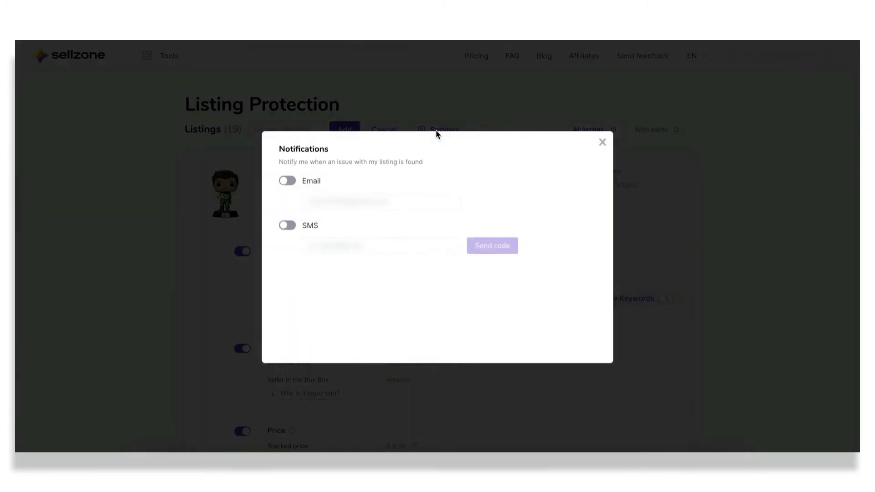
{"action": "left_click", "coordinate": [287, 181]}
{"action": "left_click", "coordinate": [284, 226]}
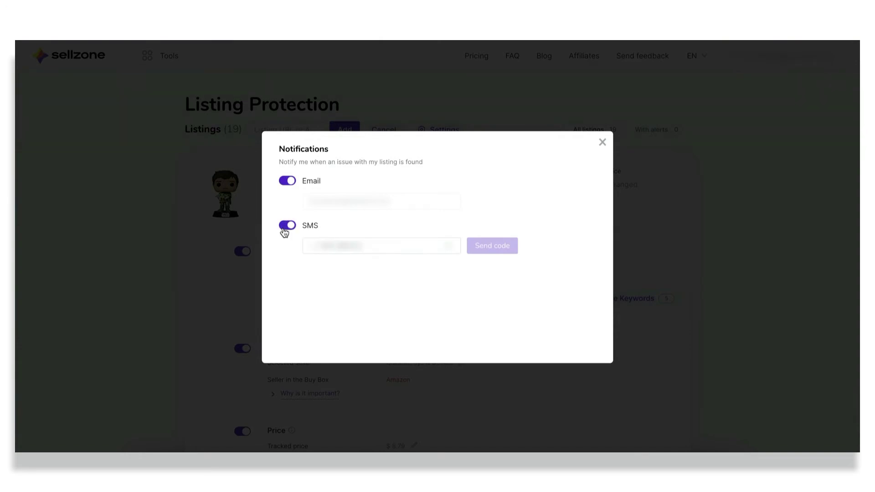
{"action": "left_click", "coordinate": [286, 225]}
{"action": "left_click", "coordinate": [290, 181]}
{"action": "left_click", "coordinate": [601, 142]}
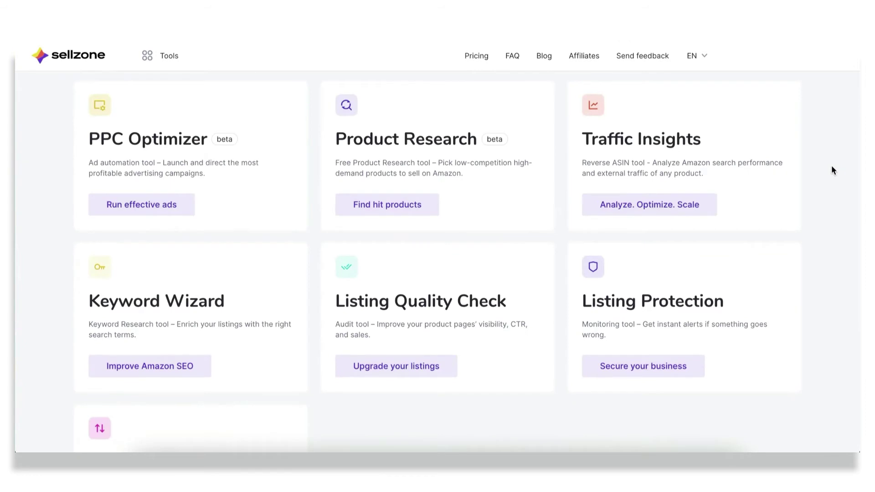
Open the Split Testing tool from the tools page, then open and dismiss the account menu.
{"action": "scroll", "coordinate": [831, 166], "scroll_direction": "down", "scroll_amount": 5}
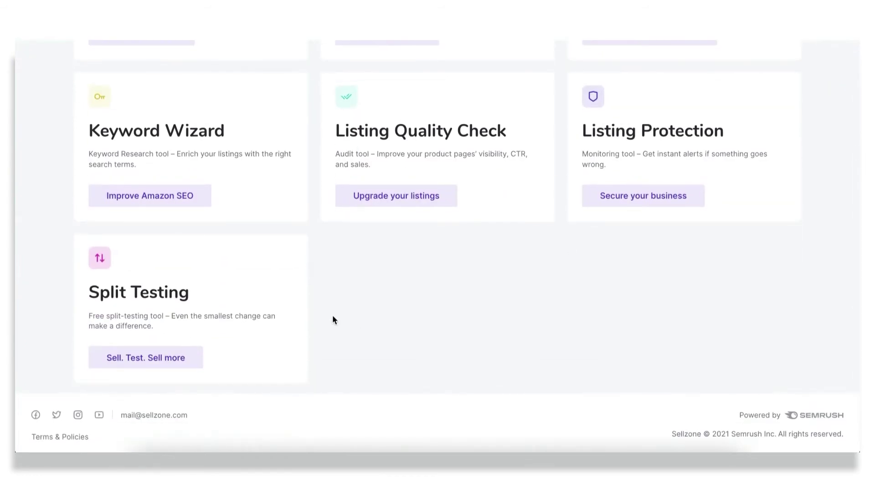
{"action": "left_click", "coordinate": [206, 324]}
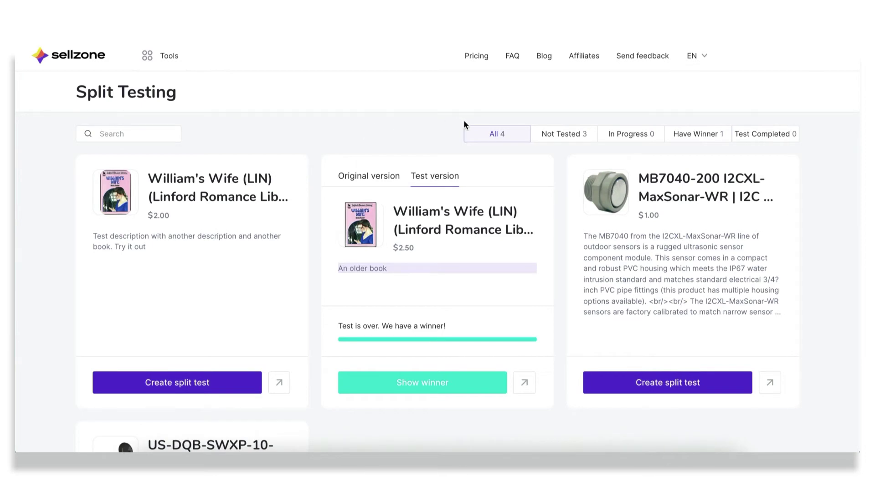
{"action": "left_click", "coordinate": [779, 56]}
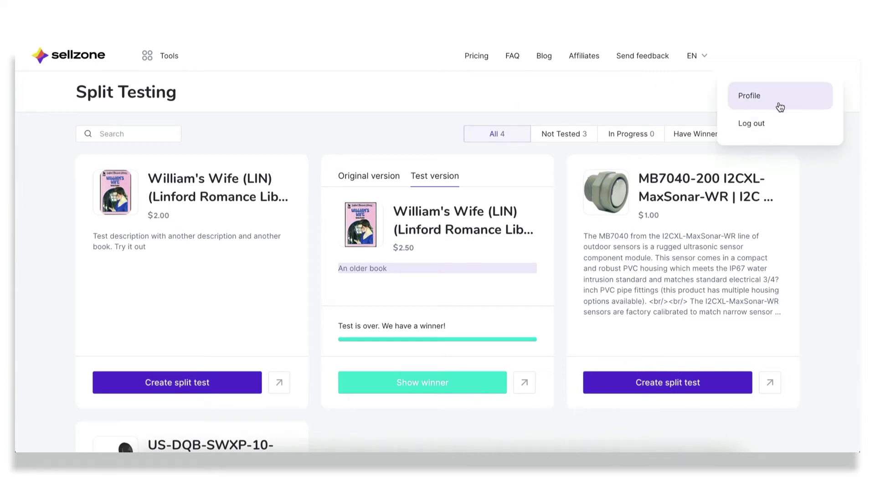
{"action": "left_click", "coordinate": [573, 101]}
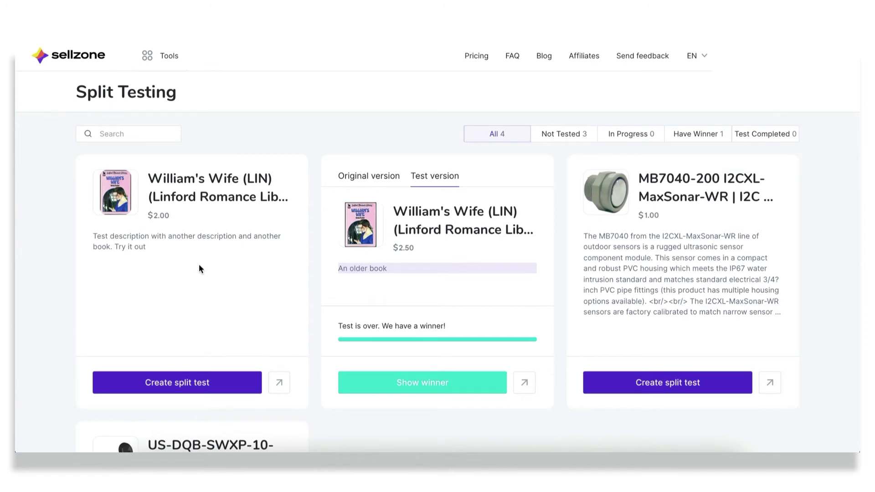
Set up a 7-day description test for William's Wife without '. Try it out', closing before publishing.
{"action": "left_click", "coordinate": [178, 377]}
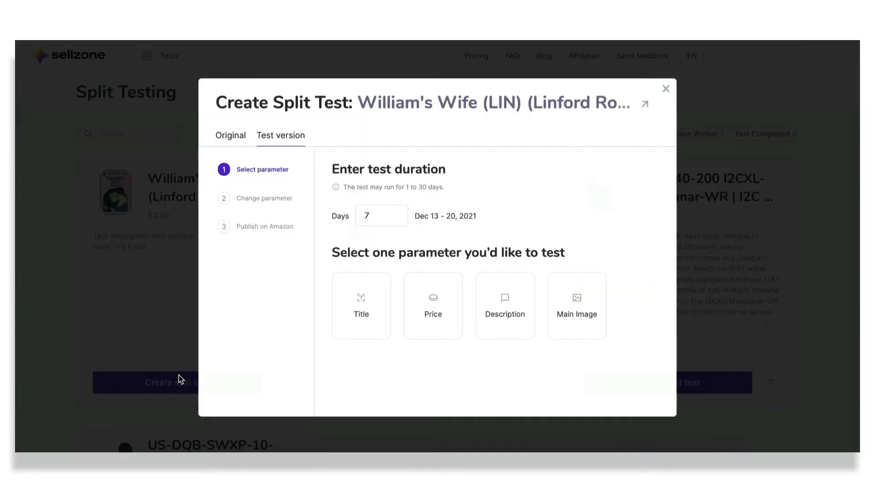
{"action": "left_click", "coordinate": [379, 219]}
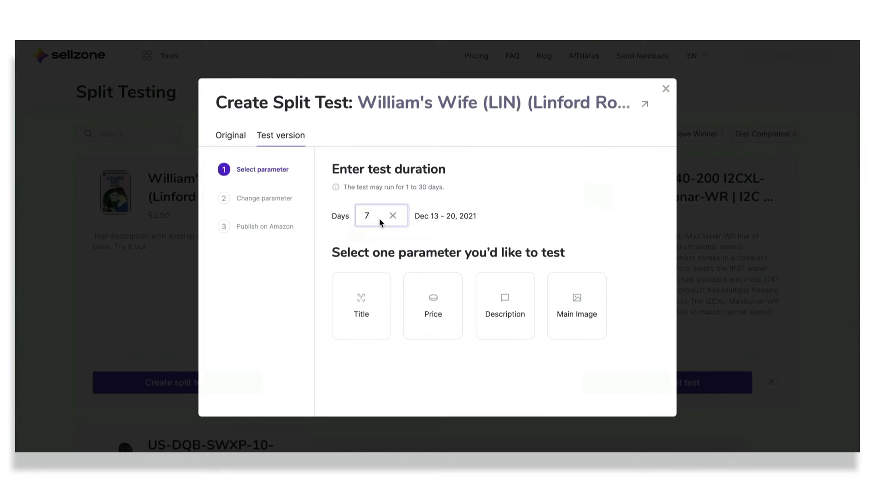
{"action": "left_click", "coordinate": [542, 248]}
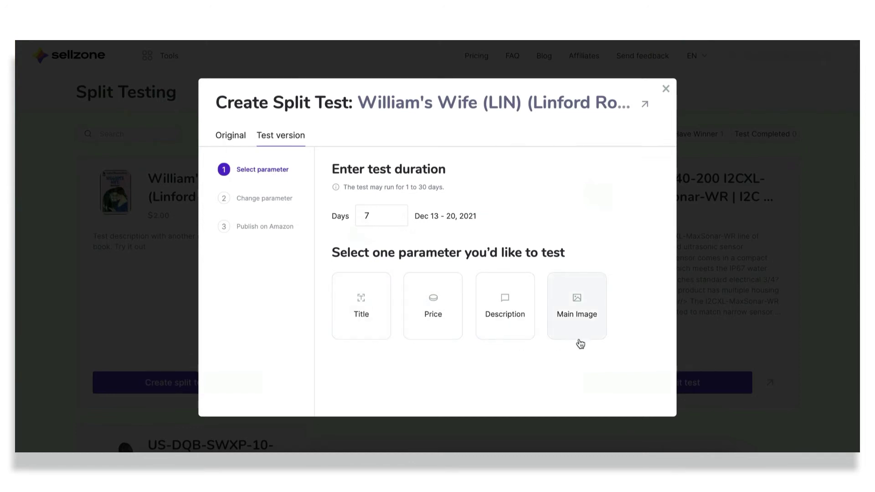
{"action": "left_click", "coordinate": [516, 317]}
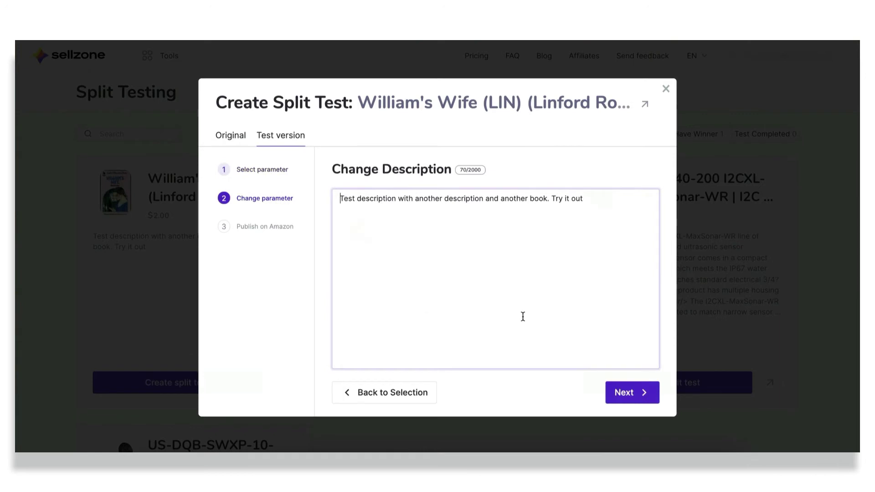
{"action": "left_click_drag", "start_coordinate": [602, 201], "coordinate": [547, 195]}
{"action": "key", "text": "BackSpace"}
{"action": "left_click", "coordinate": [629, 400]}
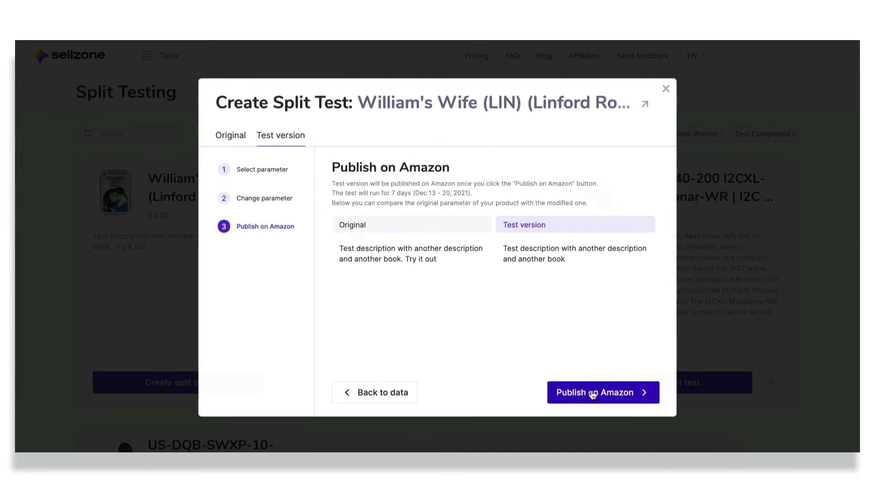
{"action": "left_click", "coordinate": [665, 89]}
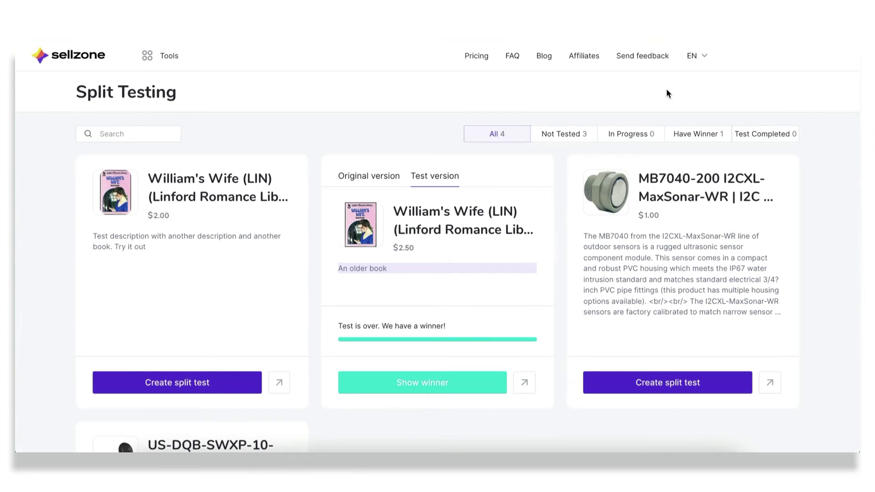
View William's Wife's finished test, where 'An older book' at $2.50 won, then close it.
{"action": "left_click", "coordinate": [411, 383]}
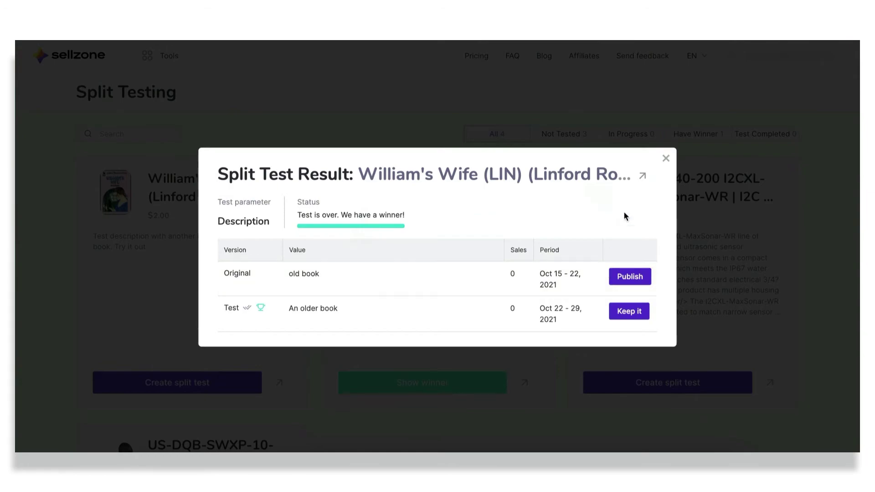
{"action": "left_click", "coordinate": [665, 159]}
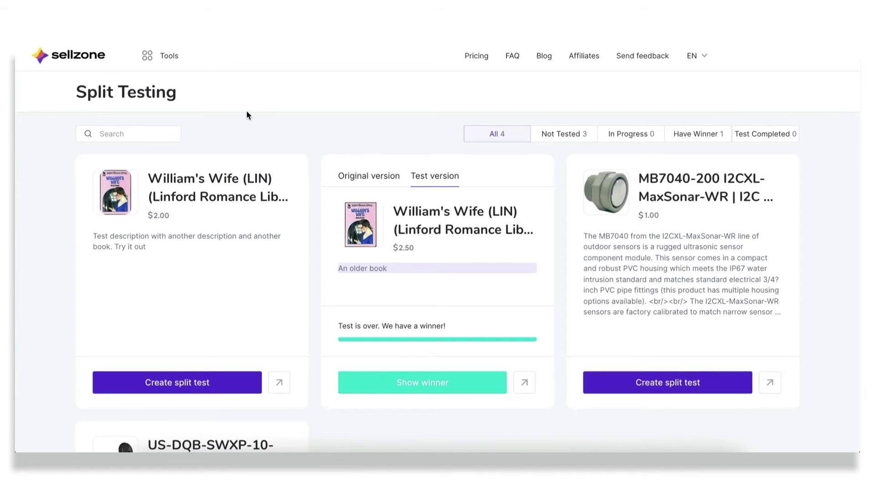
Switch to Product Research from the tools overview and scroll through the 15 favorite products.
{"action": "left_click", "coordinate": [79, 58]}
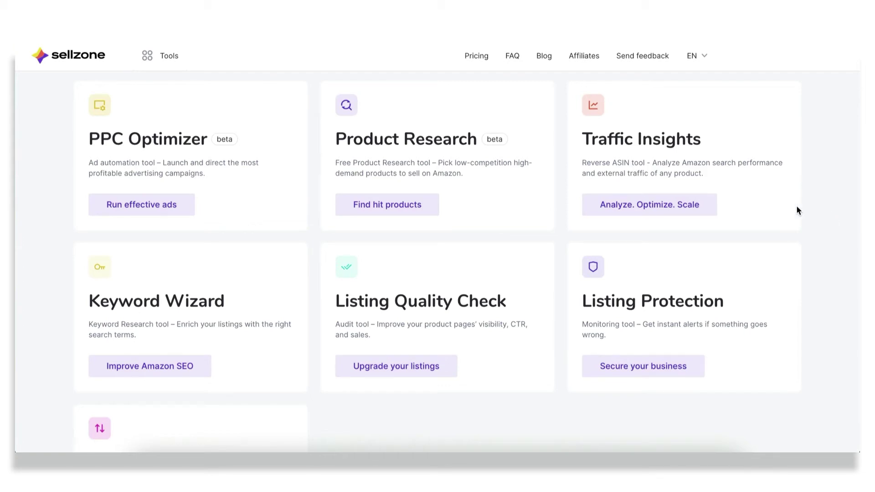
{"action": "left_click", "coordinate": [447, 183]}
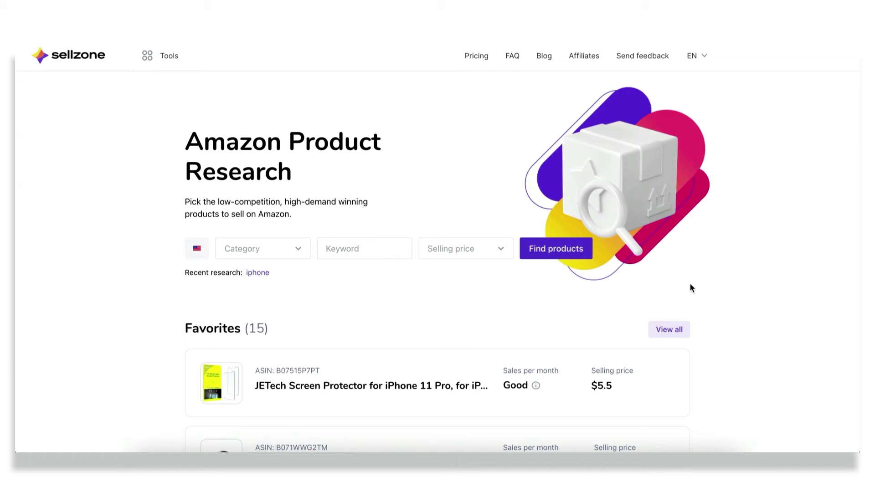
{"action": "scroll", "coordinate": [691, 286], "scroll_direction": "down", "scroll_amount": 2}
{"action": "scroll", "coordinate": [691, 278], "scroll_direction": "down", "scroll_amount": 2}
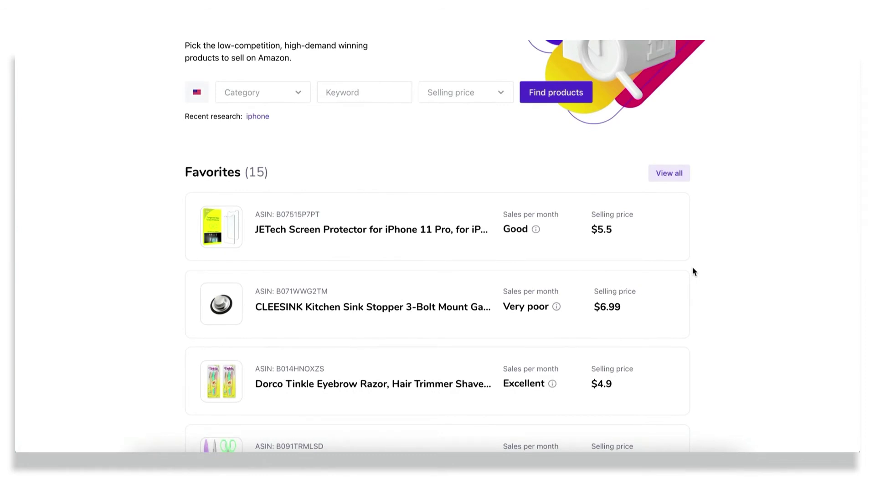
{"action": "scroll", "coordinate": [692, 269], "scroll_direction": "down", "scroll_amount": 2}
{"action": "scroll", "coordinate": [693, 268], "scroll_direction": "down", "scroll_amount": 2}
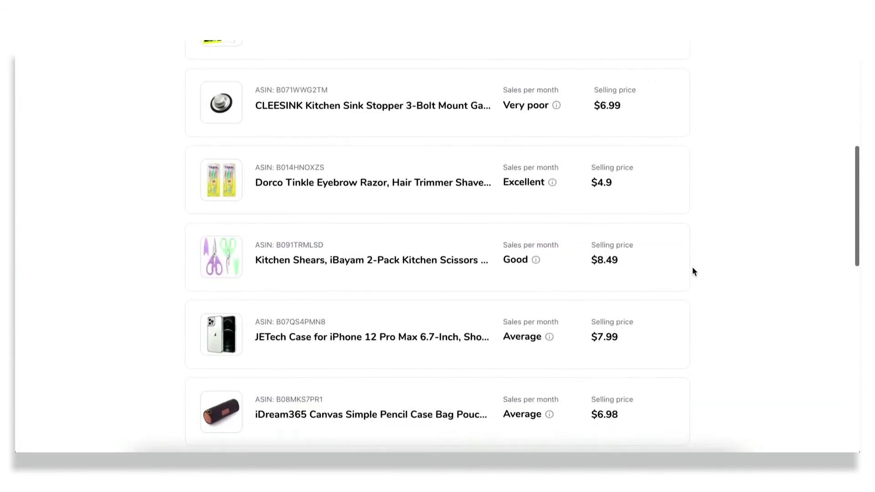
{"action": "scroll", "coordinate": [692, 272], "scroll_direction": "down", "scroll_amount": 2}
{"action": "scroll", "coordinate": [693, 271], "scroll_direction": "down", "scroll_amount": 5}
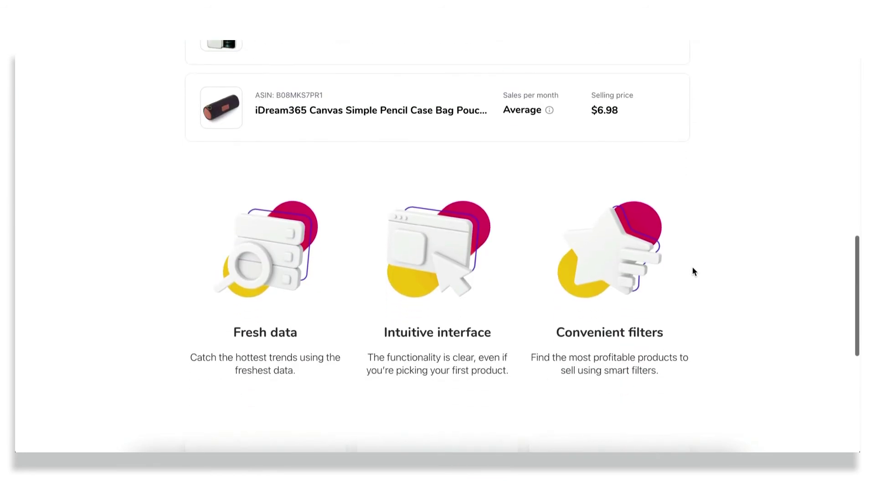
{"action": "scroll", "coordinate": [692, 271], "scroll_direction": "up", "scroll_amount": 4}
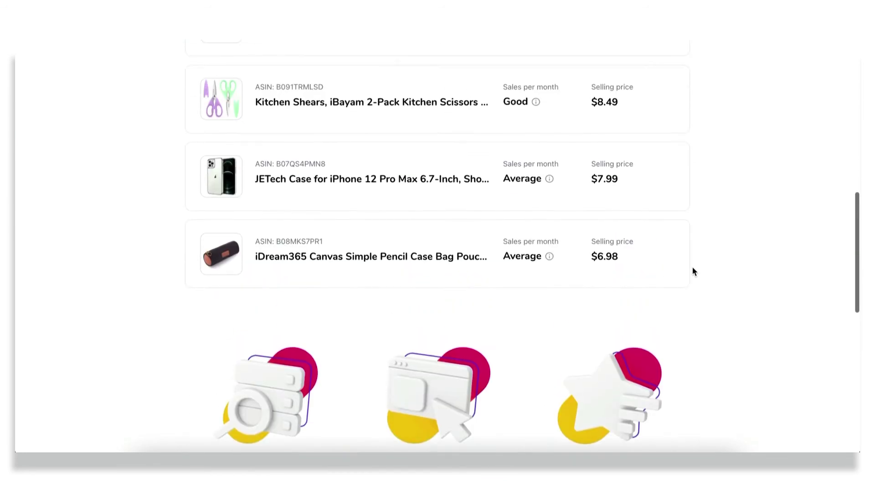
{"action": "scroll", "coordinate": [693, 271], "scroll_direction": "up", "scroll_amount": 4}
{"action": "scroll", "coordinate": [692, 270], "scroll_direction": "up", "scroll_amount": 3}
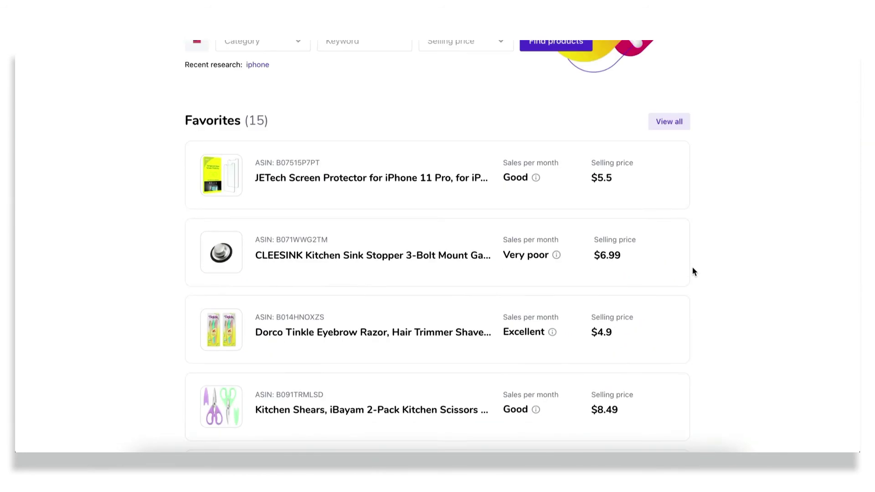
{"action": "scroll", "coordinate": [716, 222], "scroll_direction": "up", "scroll_amount": 4}
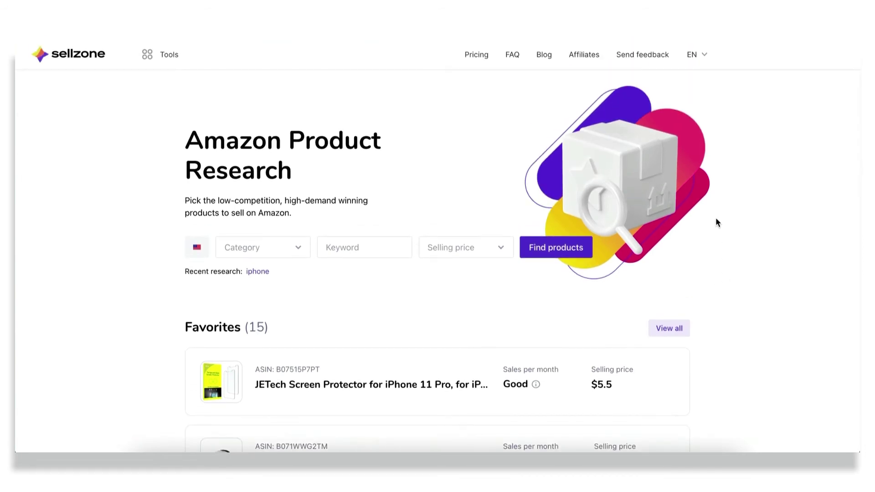
Filter Product Research to Home & Kitchen with the Medium ($10–$25) selling price and find products.
{"action": "scroll", "coordinate": [360, 173], "scroll_direction": "down", "scroll_amount": 2}
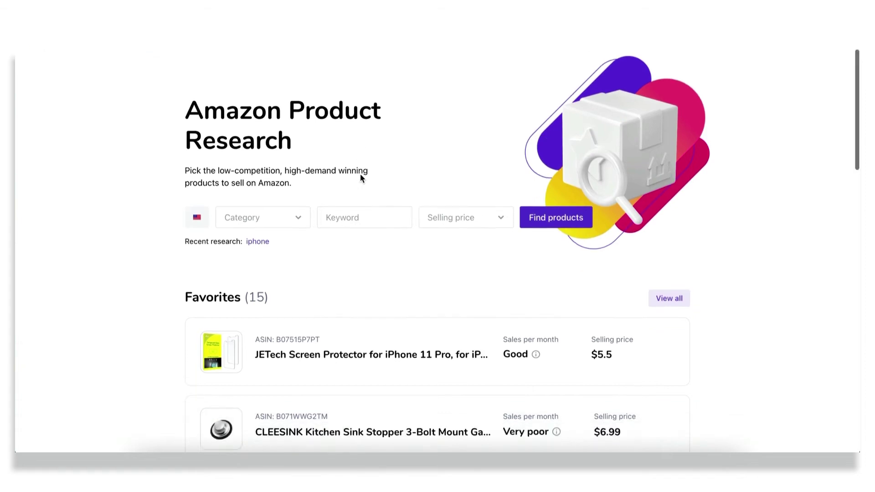
{"action": "left_click", "coordinate": [280, 191]}
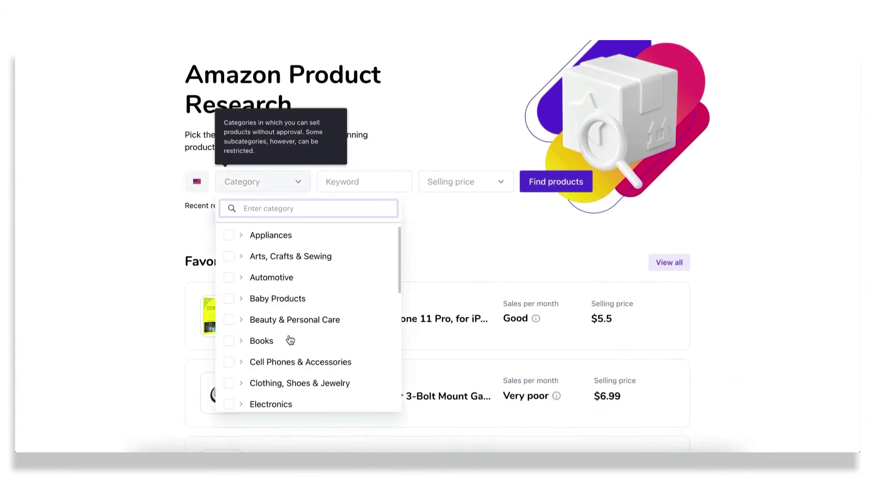
{"action": "scroll", "coordinate": [290, 340], "scroll_direction": "down", "scroll_amount": 2}
{"action": "scroll", "coordinate": [289, 339], "scroll_direction": "down", "scroll_amount": 3}
{"action": "left_click", "coordinate": [229, 307]}
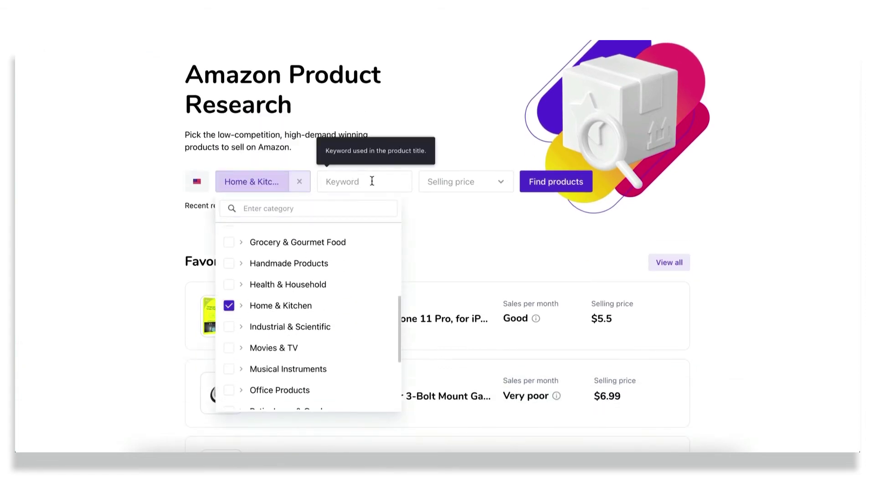
{"action": "left_click", "coordinate": [370, 182]}
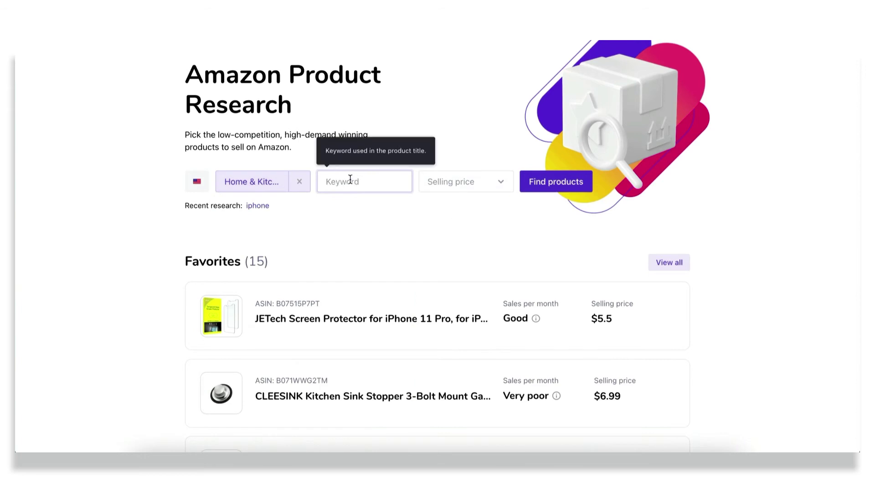
{"action": "left_click", "coordinate": [477, 194]}
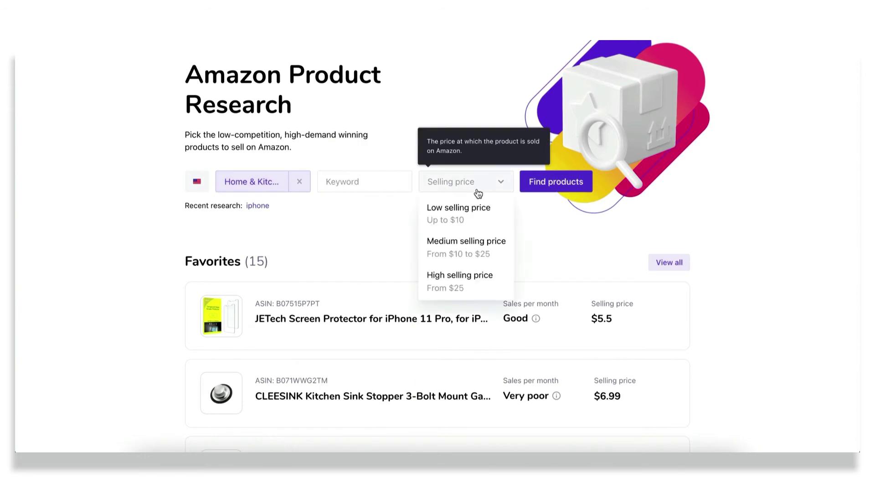
{"action": "left_click", "coordinate": [477, 247]}
{"action": "left_click", "coordinate": [553, 187]}
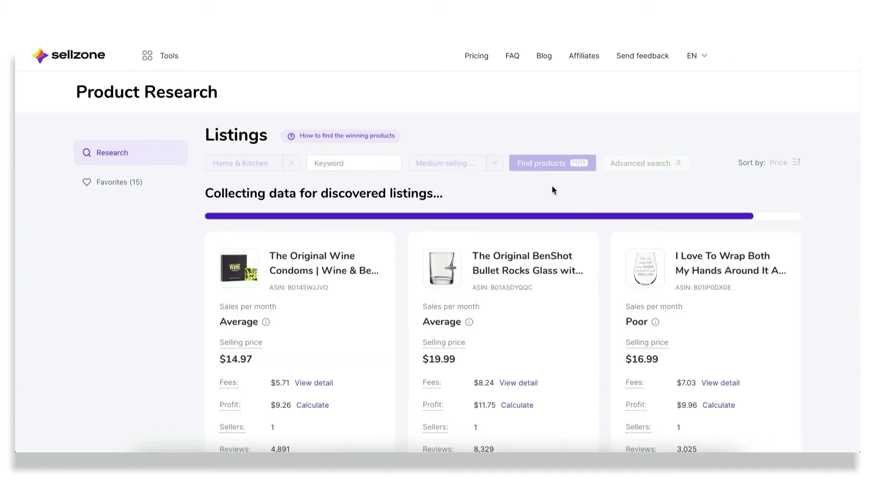
Review the 49 Home & Kitchen listings' sales, fees, profit and ratings, then open advanced search parameters.
{"action": "scroll", "coordinate": [551, 186], "scroll_direction": "down", "scroll_amount": 4}
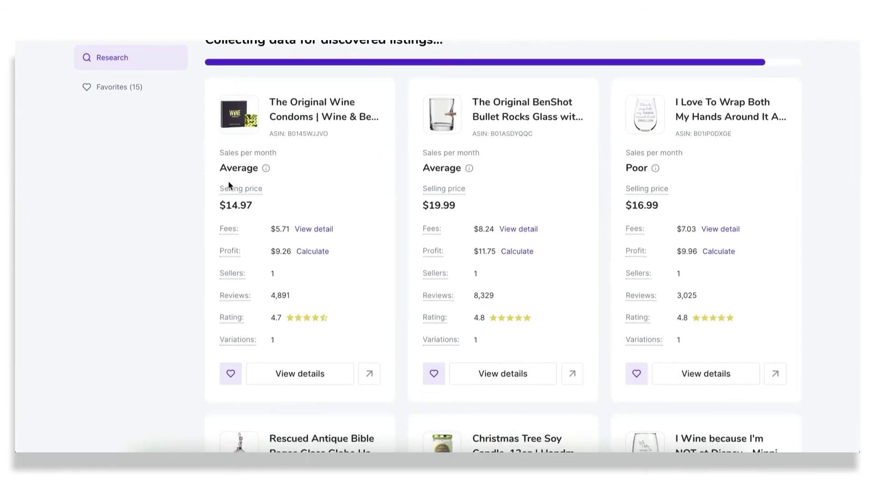
{"action": "mouse_move", "coordinate": [265, 167]}
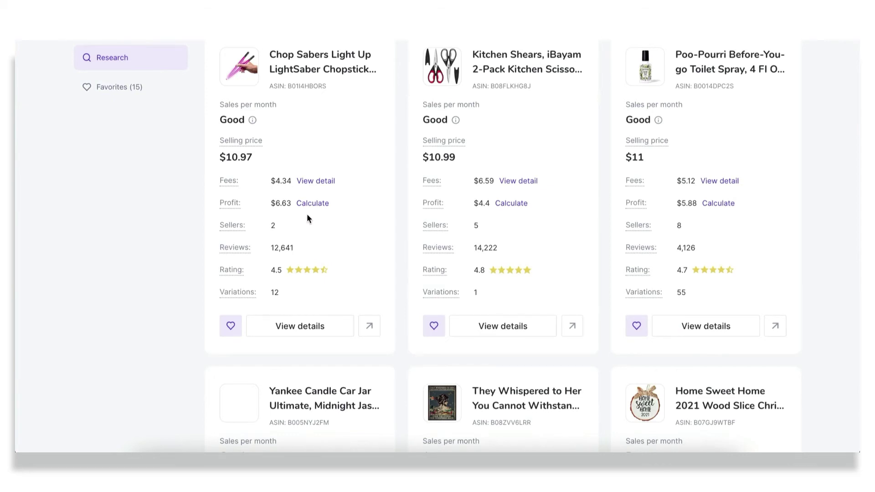
{"action": "scroll", "coordinate": [307, 214], "scroll_direction": "down", "scroll_amount": 1}
{"action": "mouse_move", "coordinate": [245, 192]}
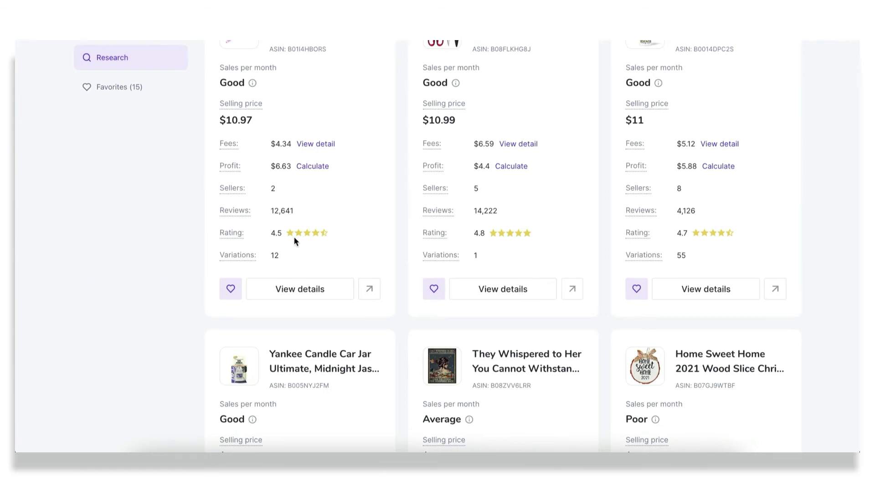
{"action": "scroll", "coordinate": [294, 237], "scroll_direction": "up", "scroll_amount": 1}
{"action": "scroll", "coordinate": [294, 240], "scroll_direction": "up", "scroll_amount": 3}
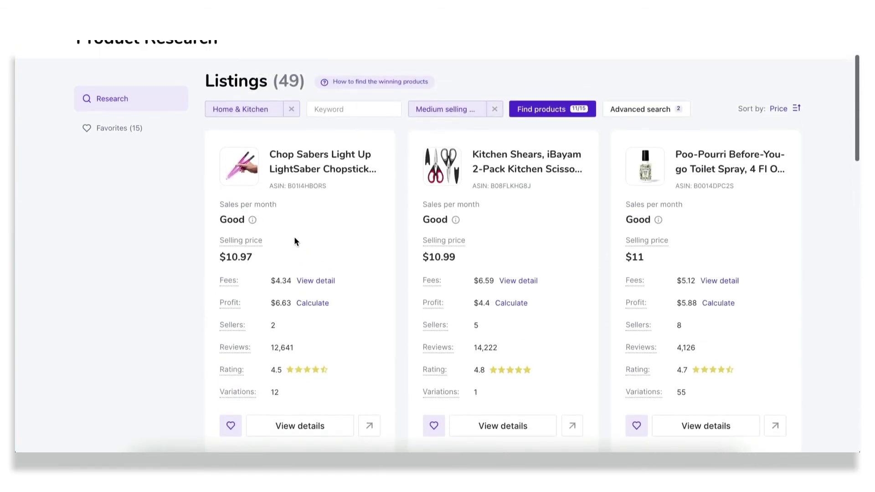
{"action": "left_click", "coordinate": [635, 110]}
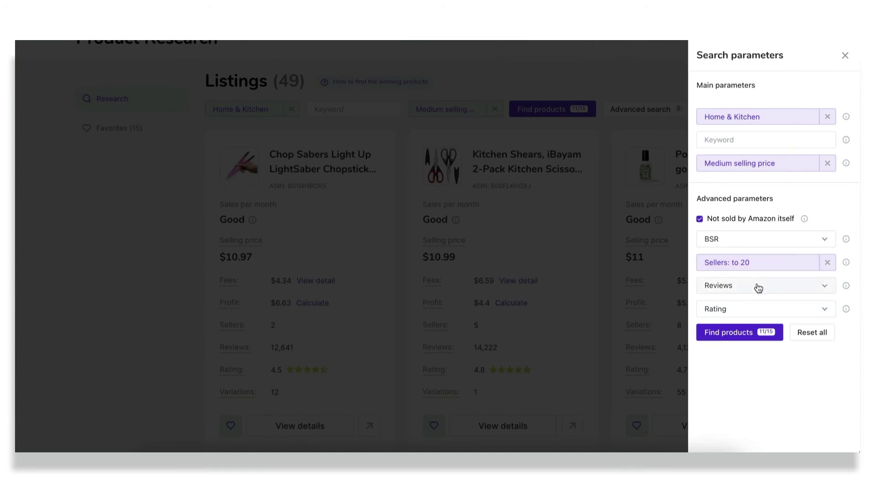
{"action": "left_click", "coordinate": [757, 288]}
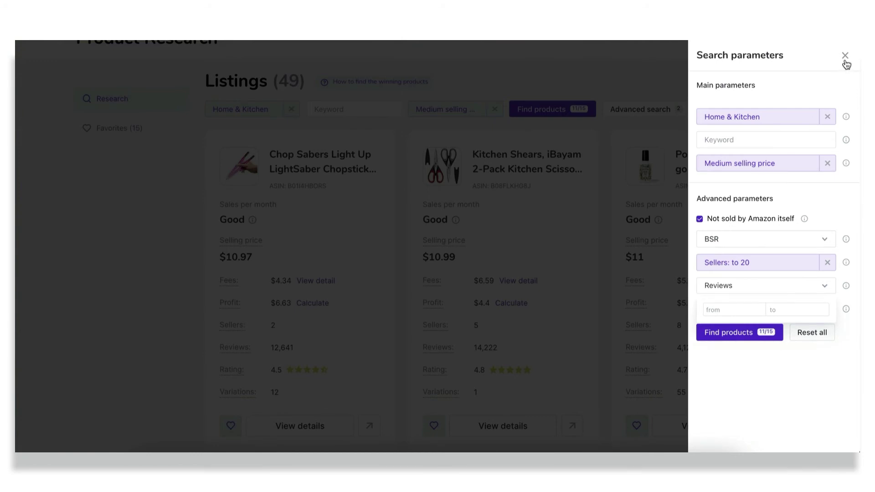
{"action": "left_click", "coordinate": [845, 56]}
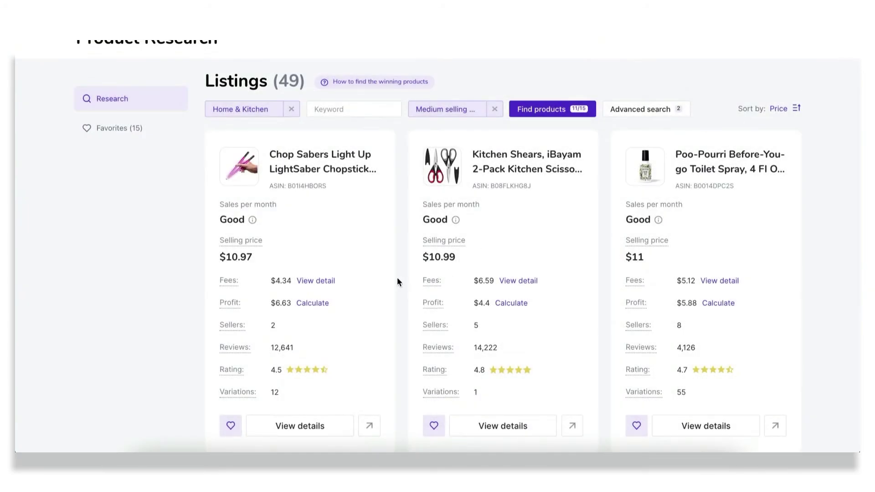
{"action": "scroll", "coordinate": [398, 278], "scroll_direction": "down", "scroll_amount": 1}
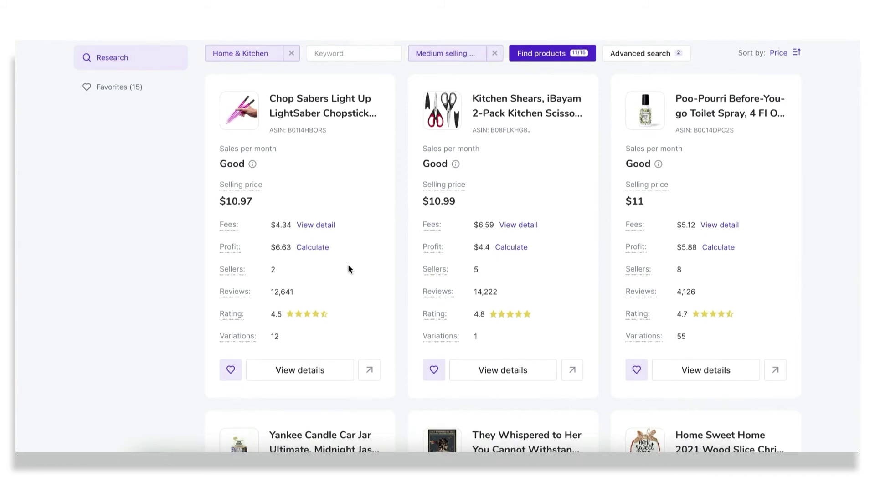
{"action": "scroll", "coordinate": [348, 265], "scroll_direction": "down", "scroll_amount": 1}
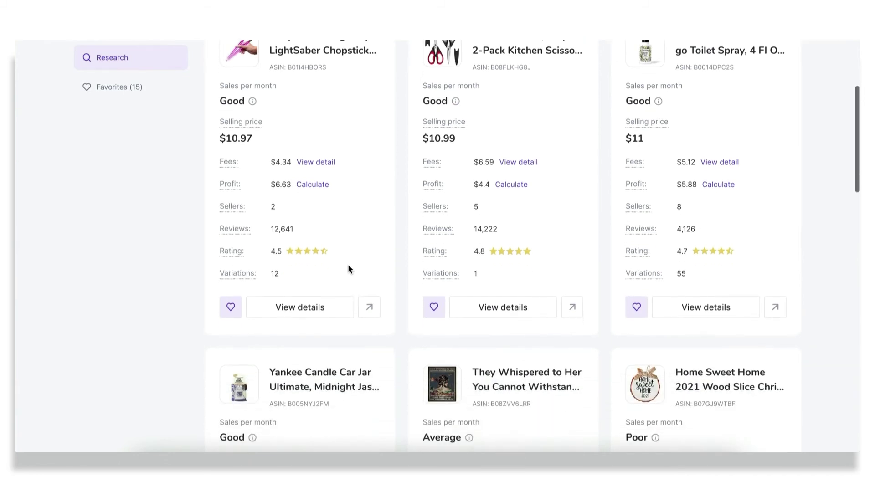
Set a $4.00 product cost for Chop Sabers in the FBA Profit Calculator and recalculate to $2.63 profit, 66% ROI.
{"action": "left_click", "coordinate": [308, 187]}
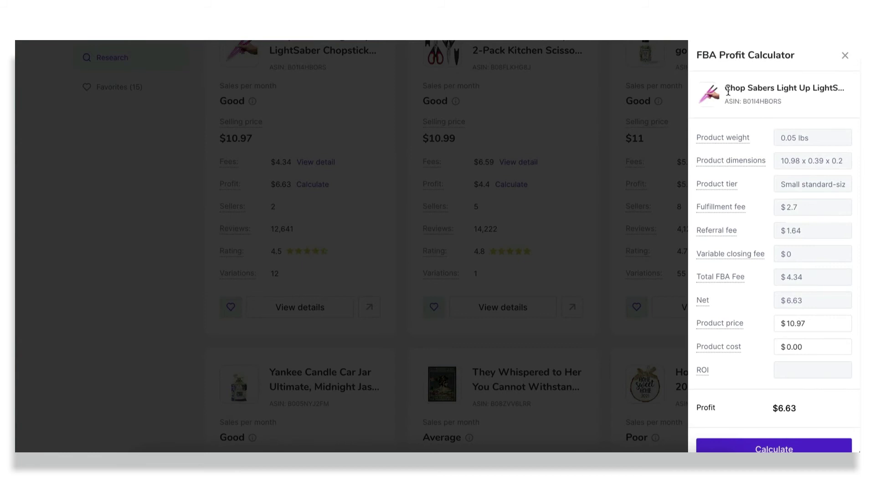
{"action": "scroll", "coordinate": [787, 308], "scroll_direction": "down", "scroll_amount": 1}
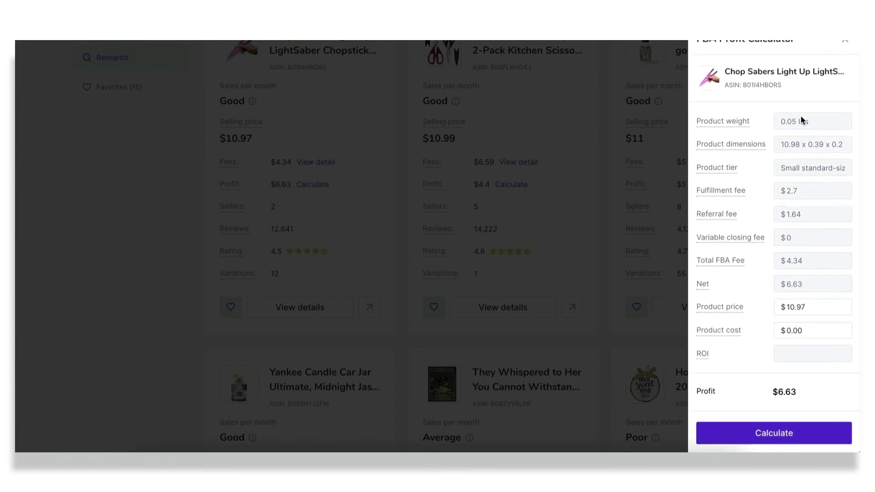
{"action": "scroll", "coordinate": [816, 319], "scroll_direction": "down", "scroll_amount": 1}
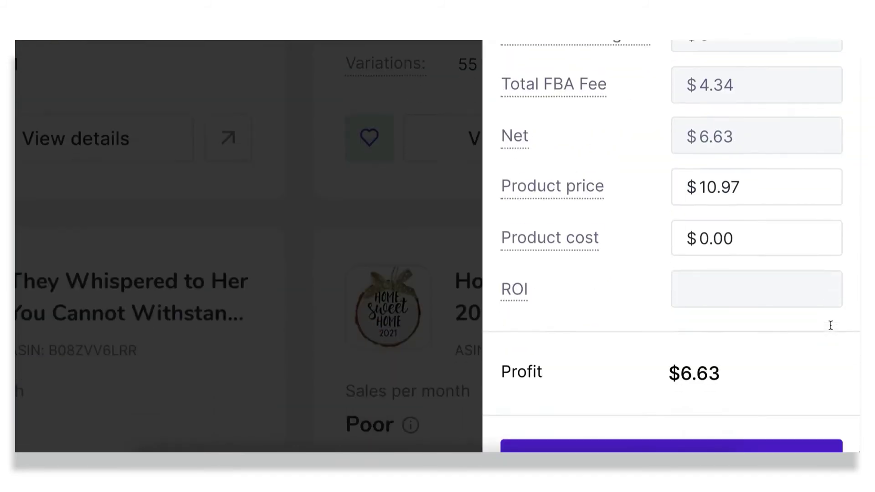
{"action": "scroll", "coordinate": [830, 324], "scroll_direction": "down", "scroll_amount": 1}
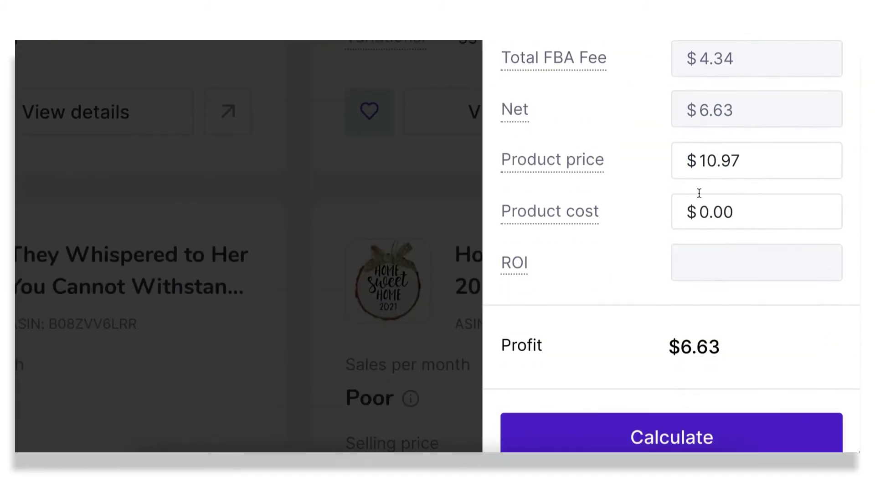
{"action": "left_click", "coordinate": [708, 213]}
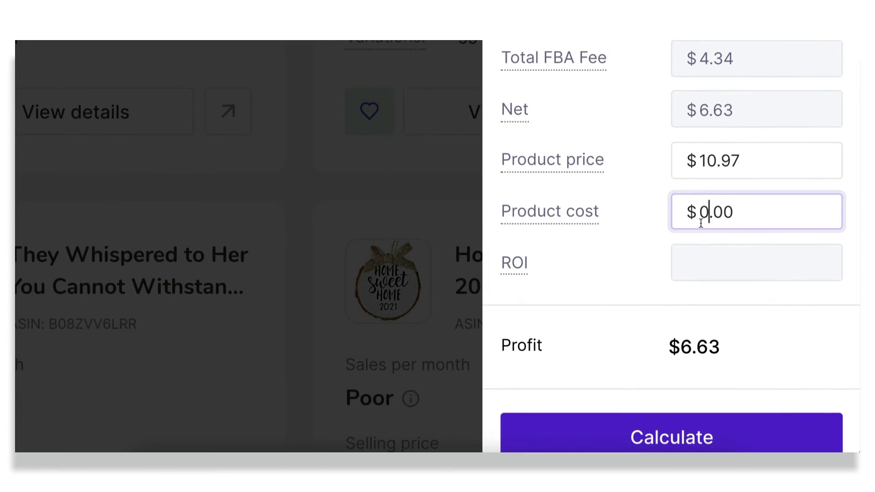
{"action": "key", "text": "BackSpace"}
{"action": "type", "text": "4"}
{"action": "scroll", "coordinate": [701, 224], "scroll_direction": "down", "scroll_amount": 1}
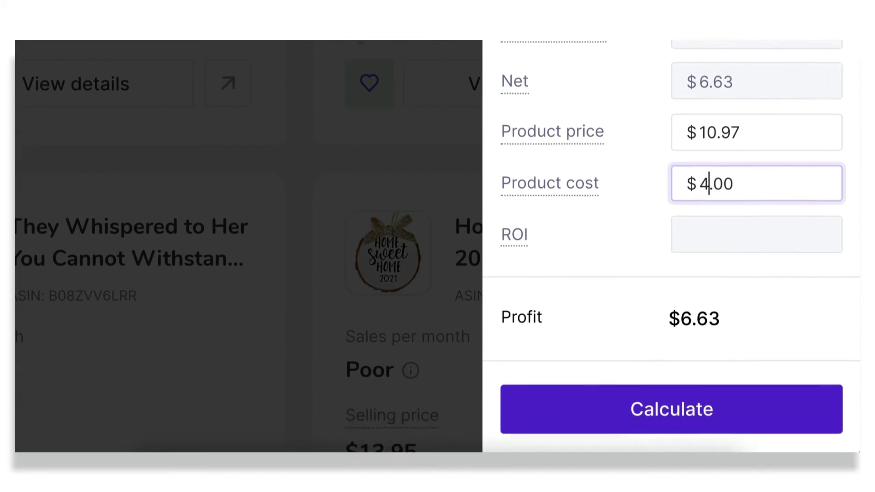
{"action": "left_click", "coordinate": [630, 397]}
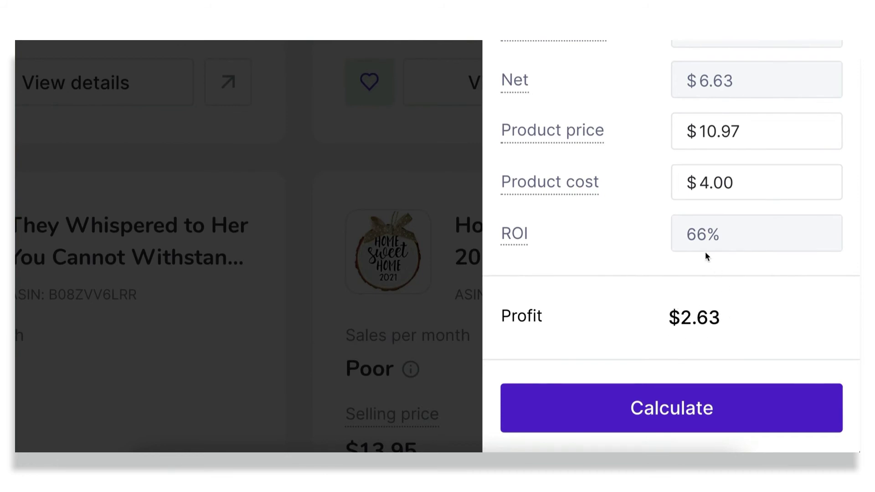
{"action": "scroll", "coordinate": [704, 251], "scroll_direction": "up", "scroll_amount": 1}
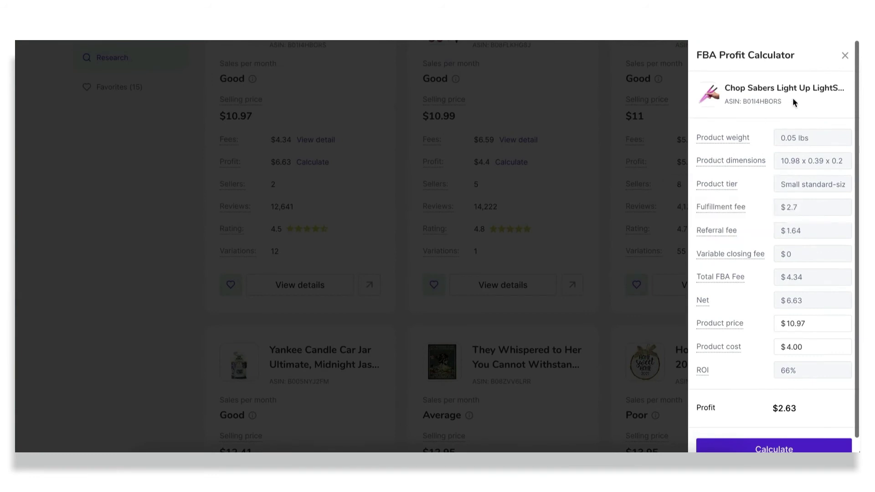
Close the calculator and expand the Chop Sabers listing's details to inspect its BSR trend (BSR 28).
{"action": "left_click", "coordinate": [845, 56]}
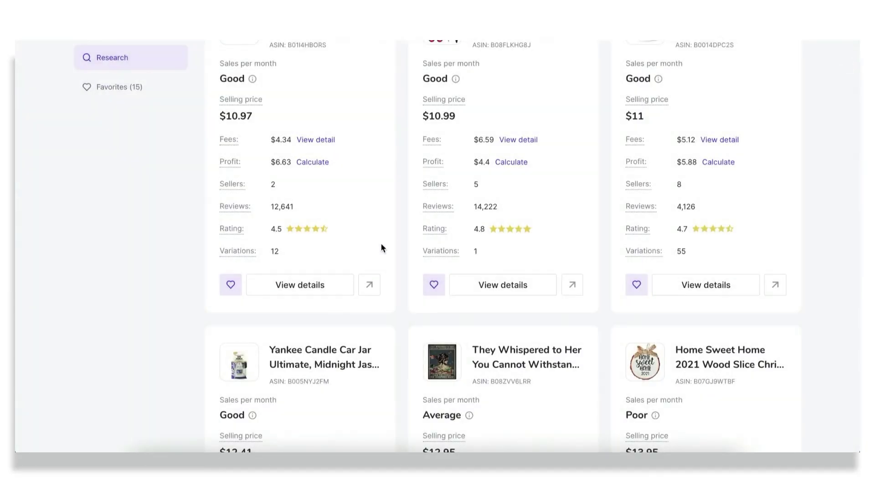
{"action": "scroll", "coordinate": [381, 245], "scroll_direction": "down", "scroll_amount": 2}
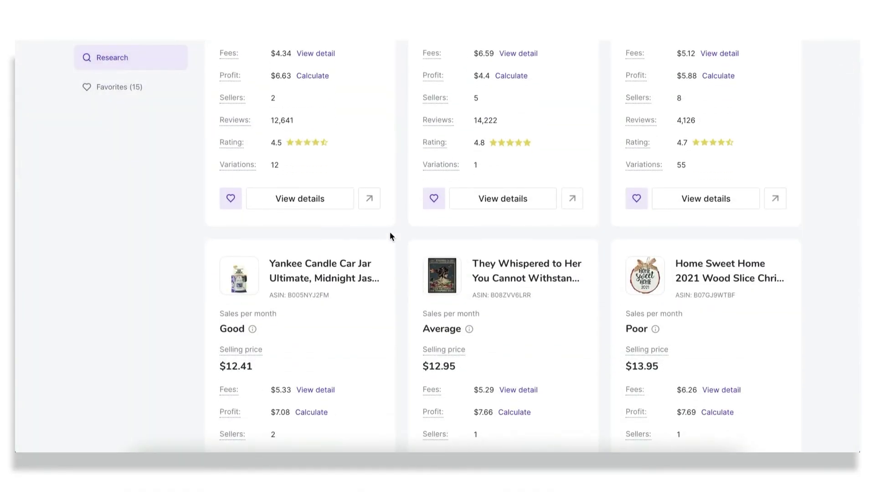
{"action": "left_click", "coordinate": [324, 204]}
{"action": "scroll", "coordinate": [324, 205], "scroll_direction": "down", "scroll_amount": 1}
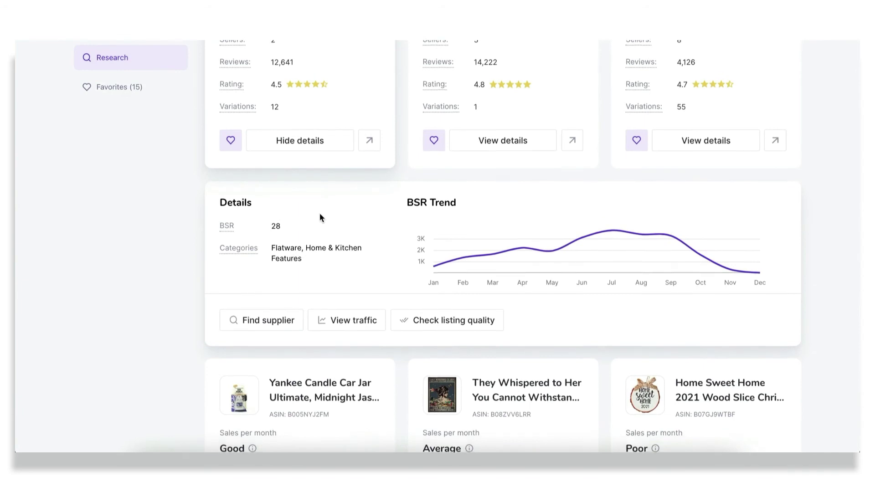
{"action": "scroll", "coordinate": [319, 213], "scroll_direction": "down", "scroll_amount": 1}
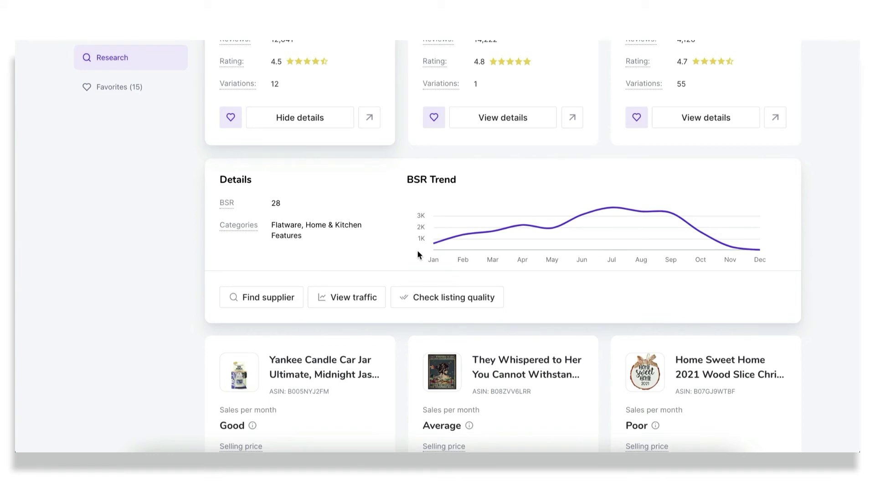
{"action": "mouse_move", "coordinate": [524, 228]}
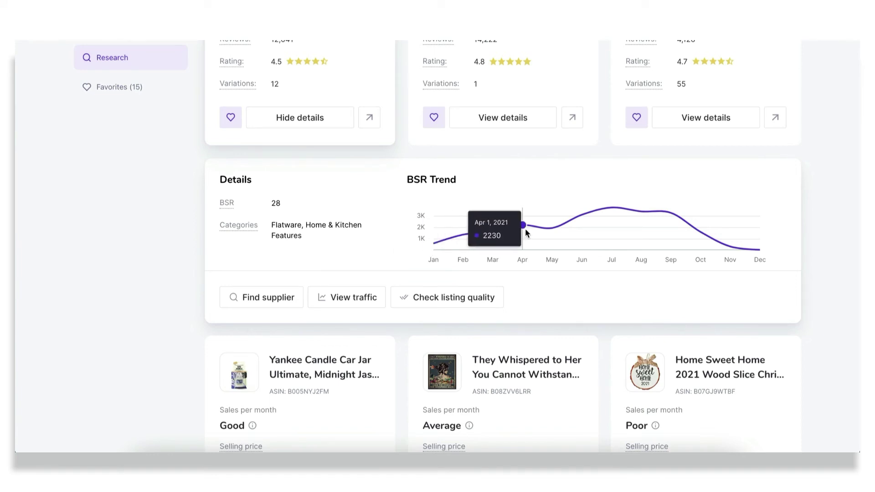
{"action": "scroll", "coordinate": [525, 228], "scroll_direction": "up", "scroll_amount": 3}
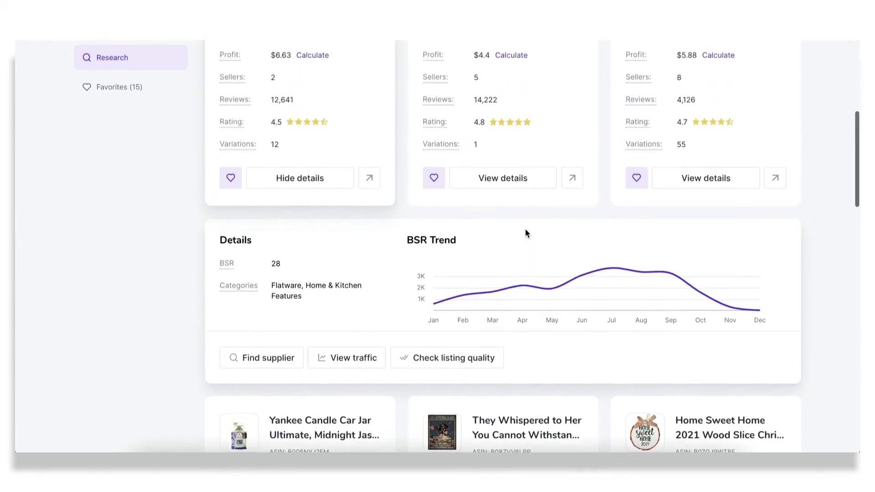
{"action": "scroll", "coordinate": [525, 228], "scroll_direction": "down", "scroll_amount": 2}
{"action": "mouse_move", "coordinate": [690, 268]}
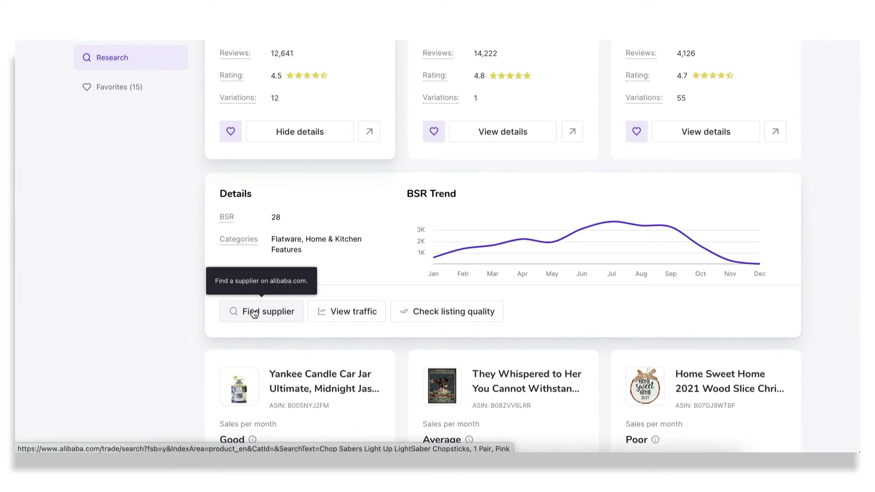
{"action": "scroll", "coordinate": [253, 312], "scroll_direction": "up", "scroll_amount": 10}
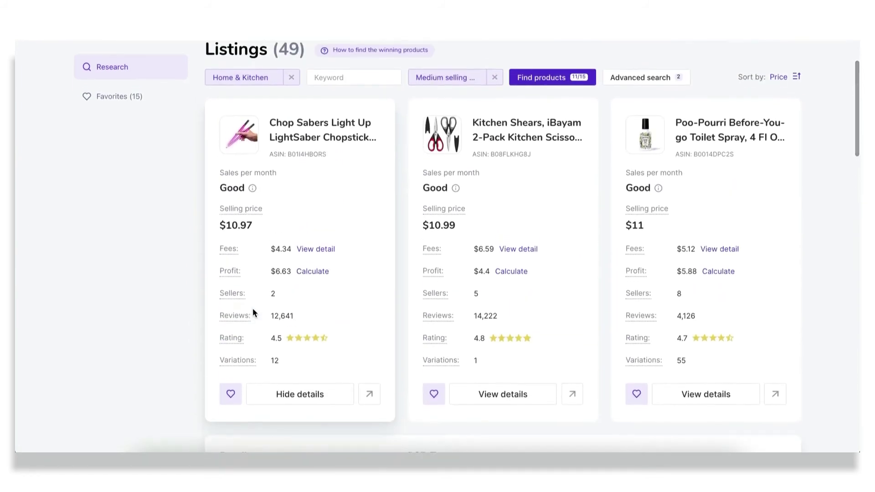
{"action": "scroll", "coordinate": [253, 312], "scroll_direction": "down", "scroll_amount": 1}
Save the Chop Sabers listing to favorites and view the Favorites list of 16 products.
{"action": "left_click", "coordinate": [230, 383]}
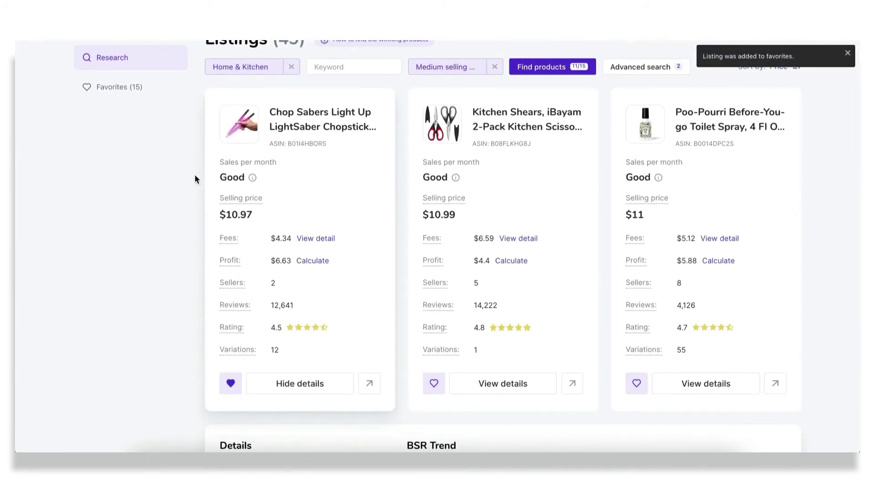
{"action": "left_click", "coordinate": [150, 88]}
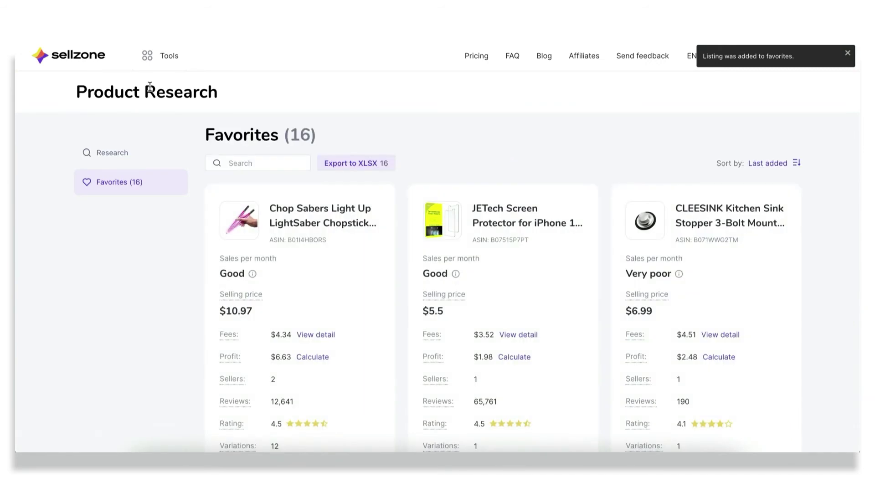
{"action": "scroll", "coordinate": [481, 207], "scroll_direction": "down", "scroll_amount": 2}
{"action": "scroll", "coordinate": [482, 210], "scroll_direction": "up", "scroll_amount": 2}
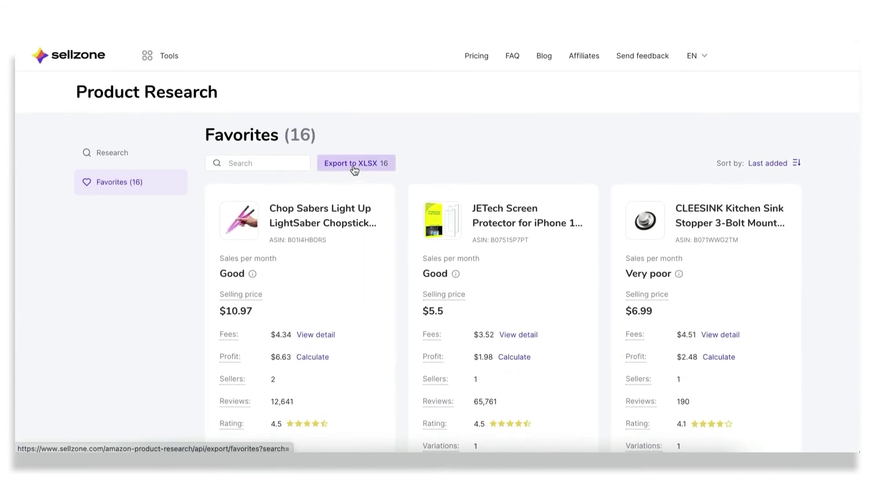
Go from the Sellzone home page to PPC Optimizer and look through its 4 advertised products.
{"action": "left_click", "coordinate": [90, 64]}
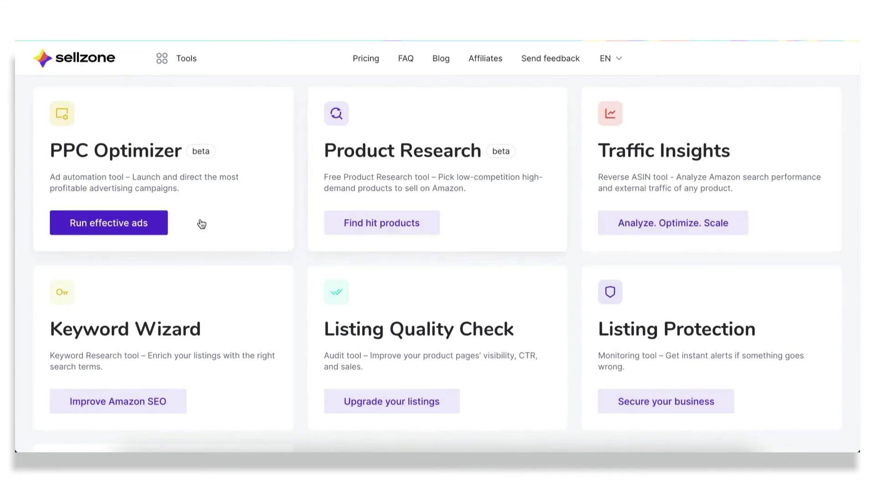
{"action": "left_click", "coordinate": [149, 227]}
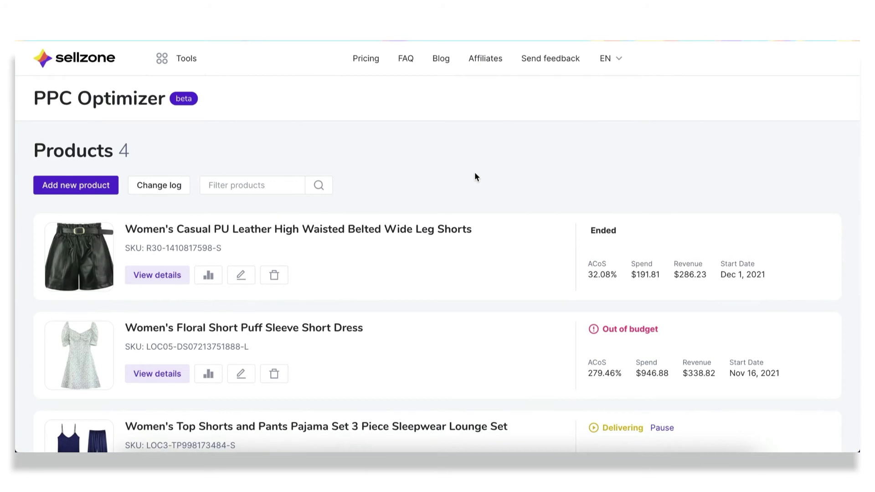
{"action": "scroll", "coordinate": [474, 172], "scroll_direction": "down", "scroll_amount": 2}
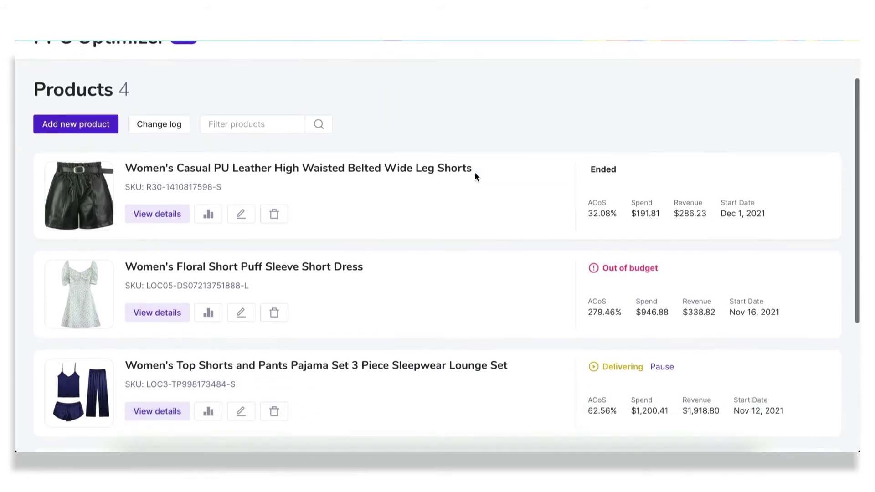
{"action": "scroll", "coordinate": [474, 173], "scroll_direction": "down", "scroll_amount": 2}
{"action": "scroll", "coordinate": [474, 173], "scroll_direction": "down", "scroll_amount": 2}
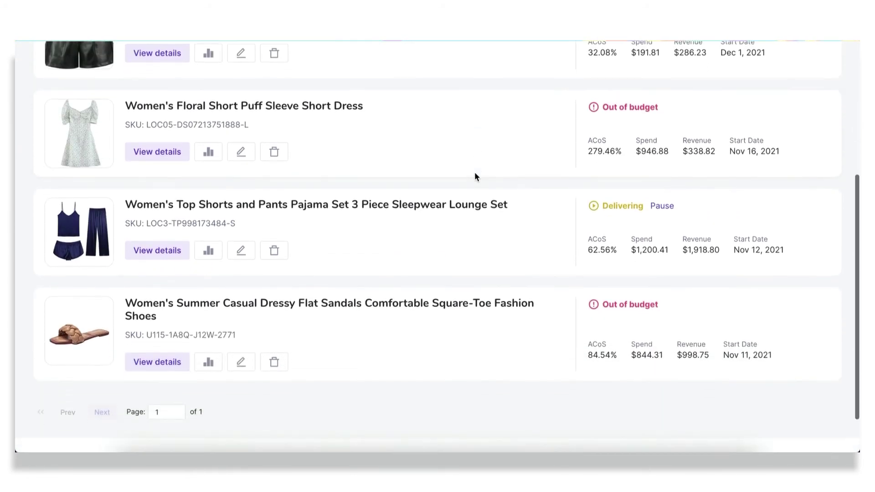
{"action": "scroll", "coordinate": [475, 175], "scroll_direction": "up", "scroll_amount": 4}
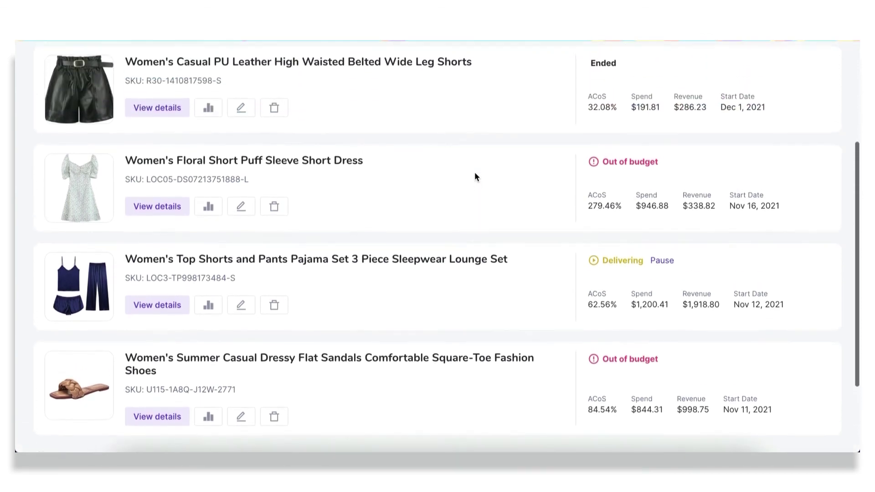
{"action": "scroll", "coordinate": [474, 175], "scroll_direction": "up", "scroll_amount": 2}
{"action": "scroll", "coordinate": [474, 175], "scroll_direction": "up", "scroll_amount": 1}
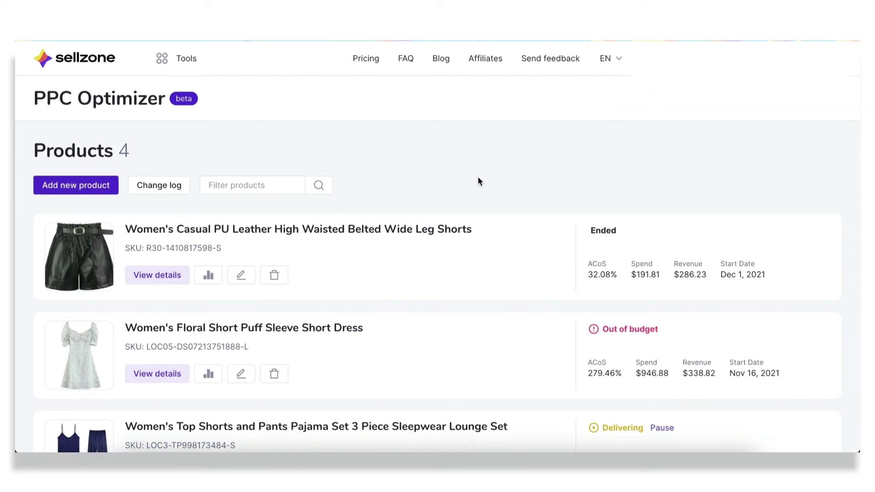
Start a new ad product for SKU U115-1A8Q-J001-2594 with a $100 daily budget and $1 custom bid.
{"action": "left_click", "coordinate": [102, 185]}
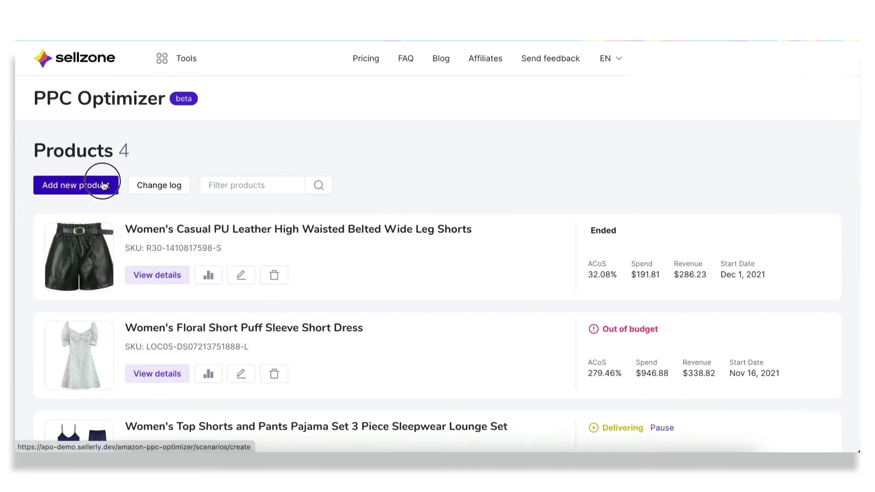
{"action": "left_click", "coordinate": [392, 149]}
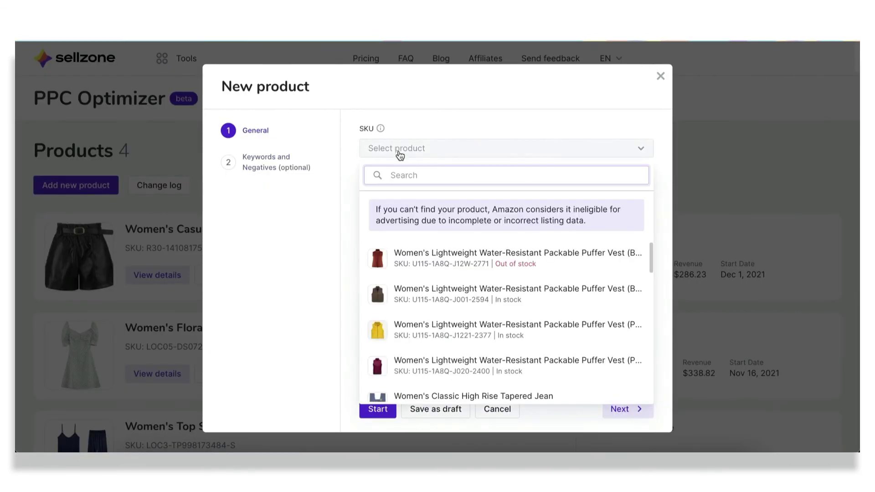
{"action": "left_click", "coordinate": [414, 289]}
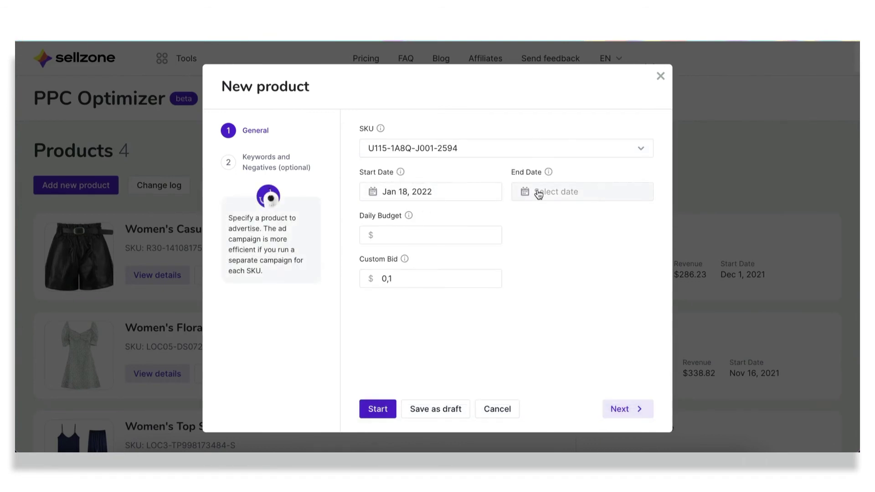
{"action": "left_click", "coordinate": [404, 234]}
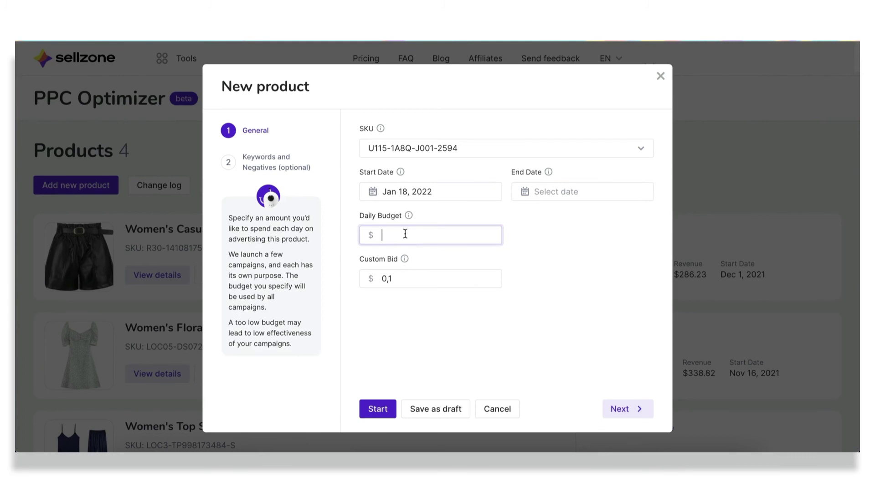
{"action": "type", "text": "100"}
{"action": "left_click", "coordinate": [406, 277]}
{"action": "key", "text": "BackSpace"}
{"action": "key", "text": "BackSpace"}
{"action": "key", "text": "BackSpace"}
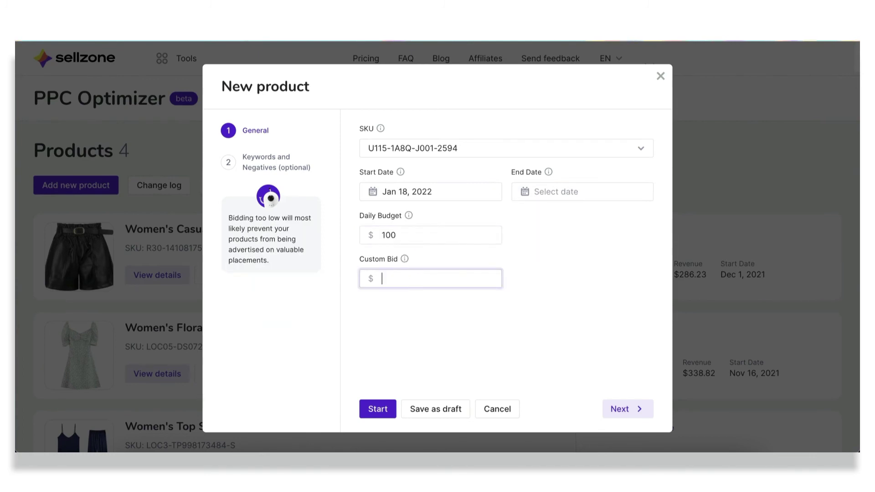
{"action": "type", "text": "1"}
Continue to the Keywords step, check the Negatives section, and return to Keywords.
{"action": "left_click", "coordinate": [618, 408]}
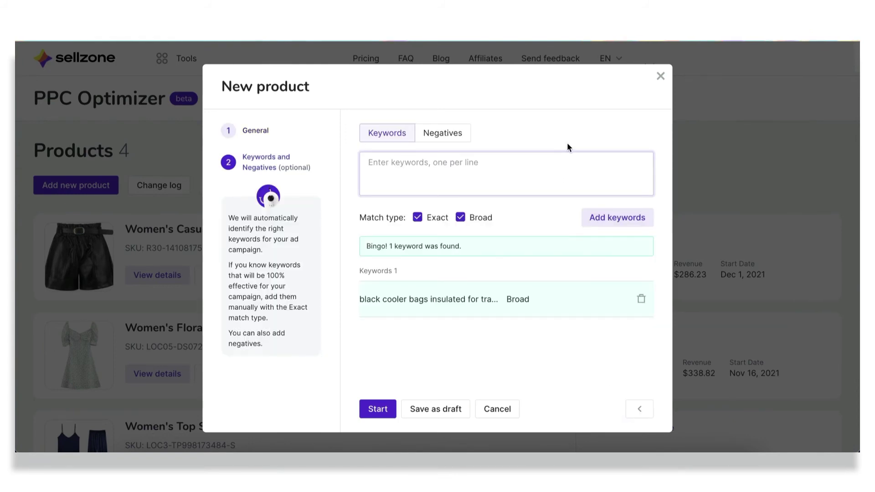
{"action": "left_click", "coordinate": [463, 135]}
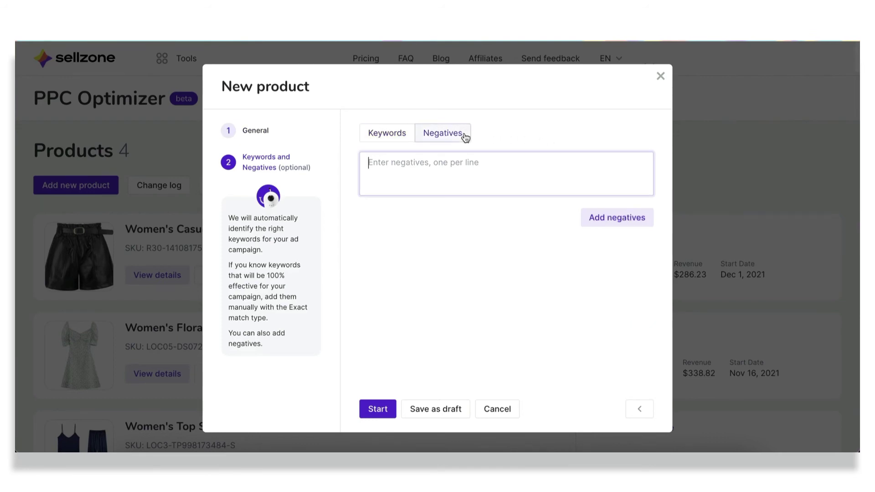
{"action": "left_click", "coordinate": [401, 135]}
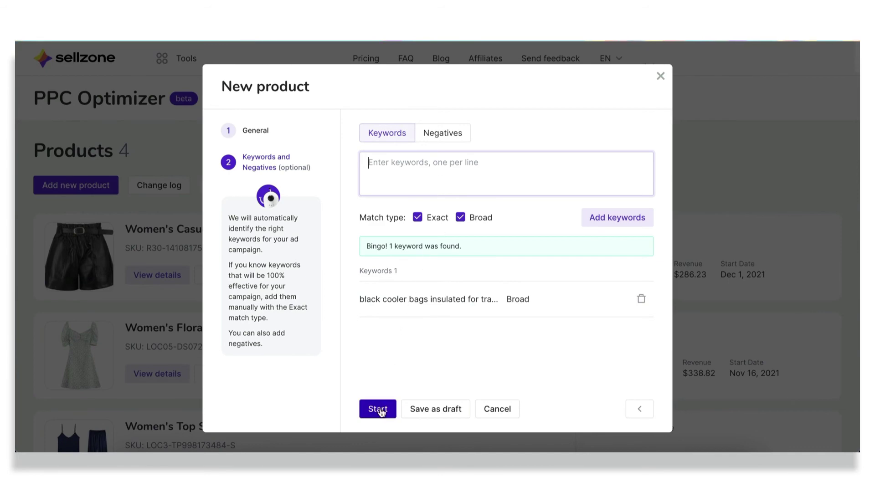
Cancel the new product and expand the Women's Top Shorts and Pants Pajama Set's four ad groups.
{"action": "left_click", "coordinate": [494, 409]}
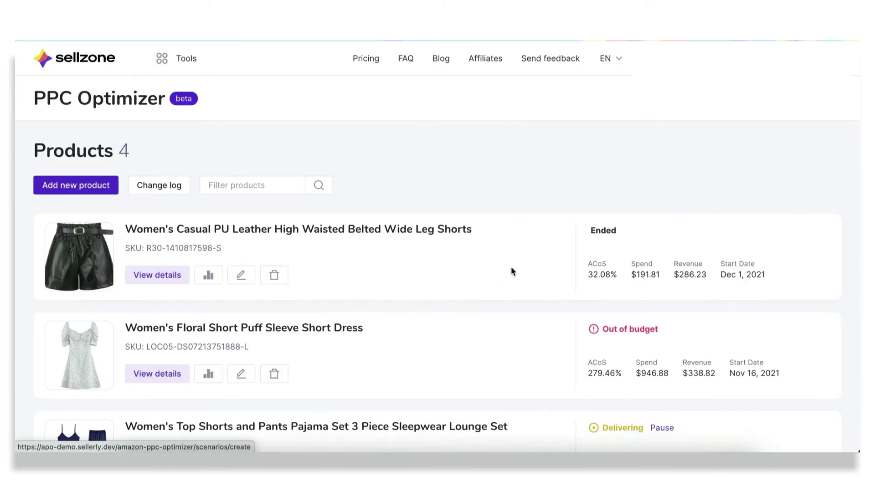
{"action": "scroll", "coordinate": [511, 269], "scroll_direction": "down", "scroll_amount": 3}
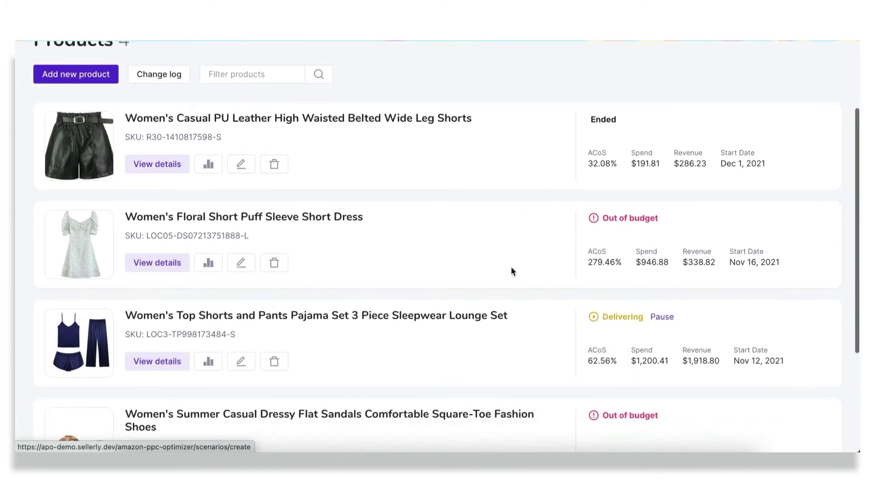
{"action": "scroll", "coordinate": [511, 271], "scroll_direction": "down", "scroll_amount": 2}
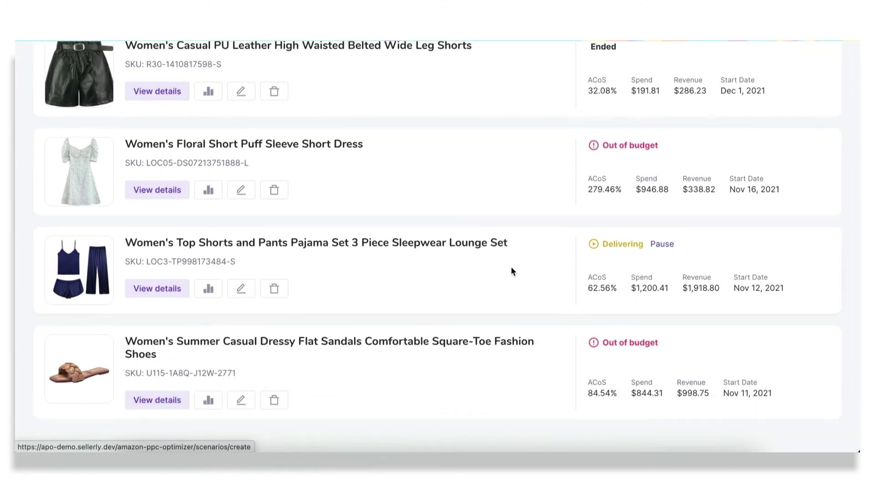
{"action": "scroll", "coordinate": [511, 272], "scroll_direction": "down", "scroll_amount": 1}
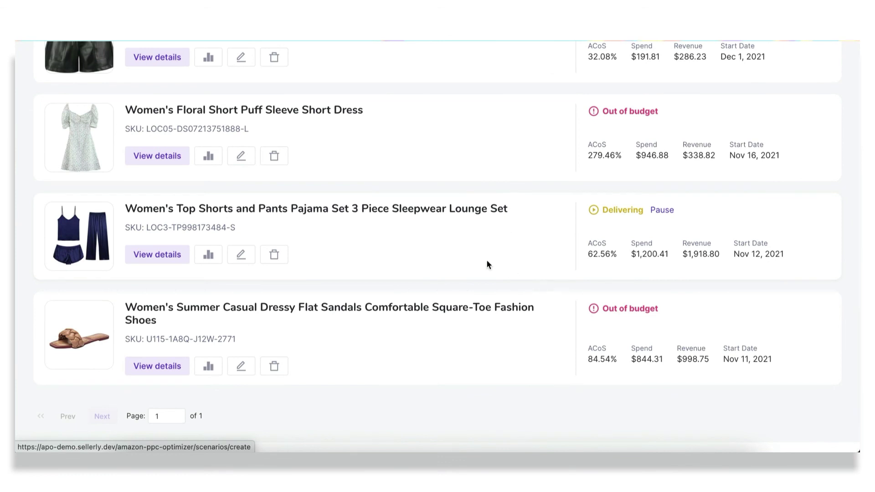
{"action": "left_click", "coordinate": [169, 257]}
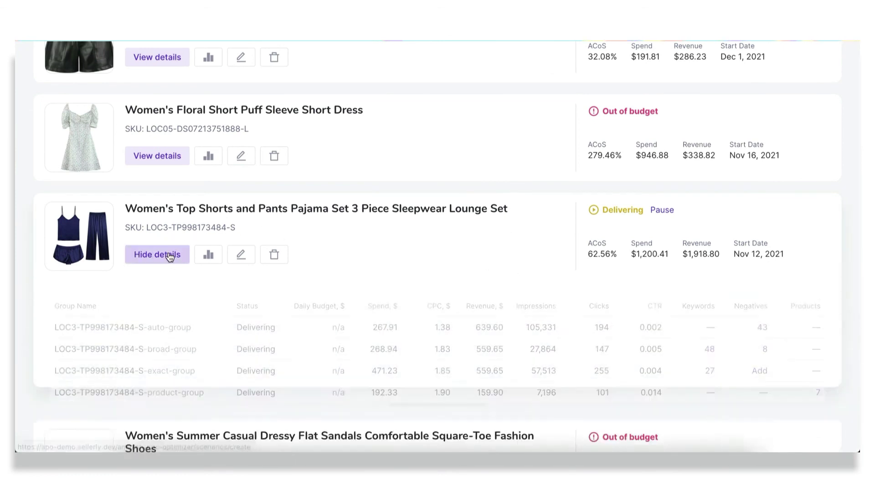
{"action": "scroll", "coordinate": [170, 258], "scroll_direction": "down", "scroll_amount": 3}
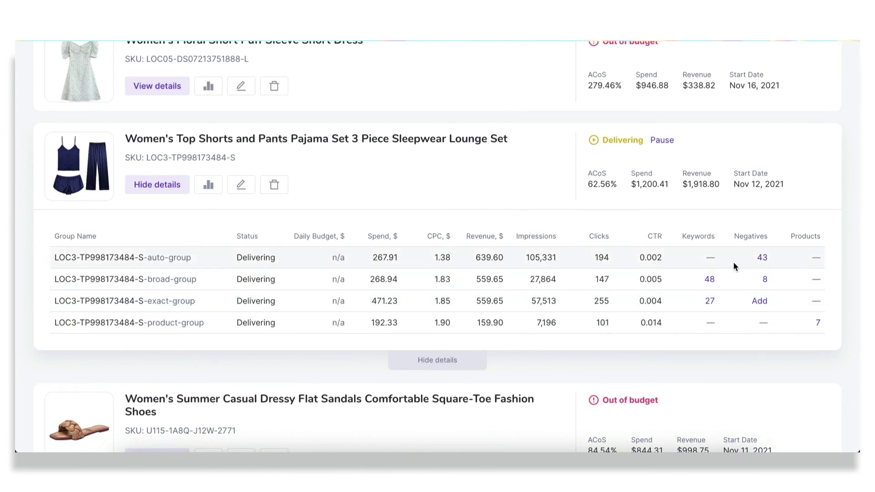
{"action": "left_click", "coordinate": [762, 258]}
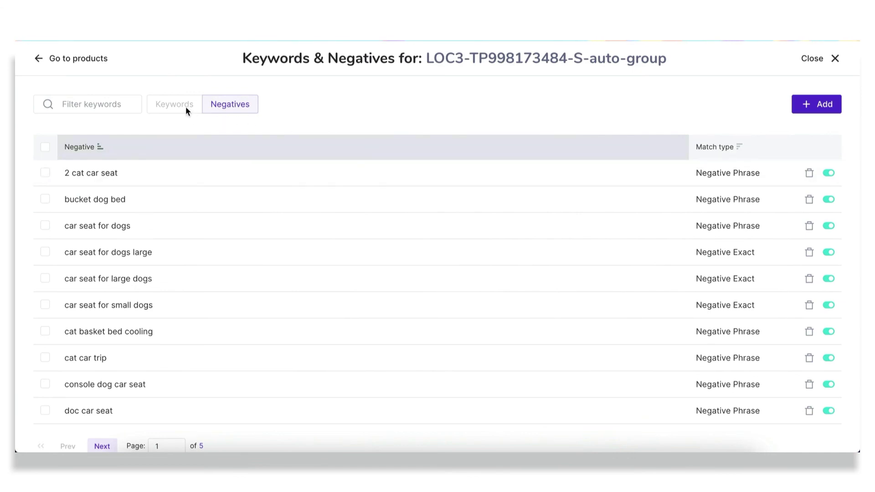
{"action": "left_click", "coordinate": [40, 63]}
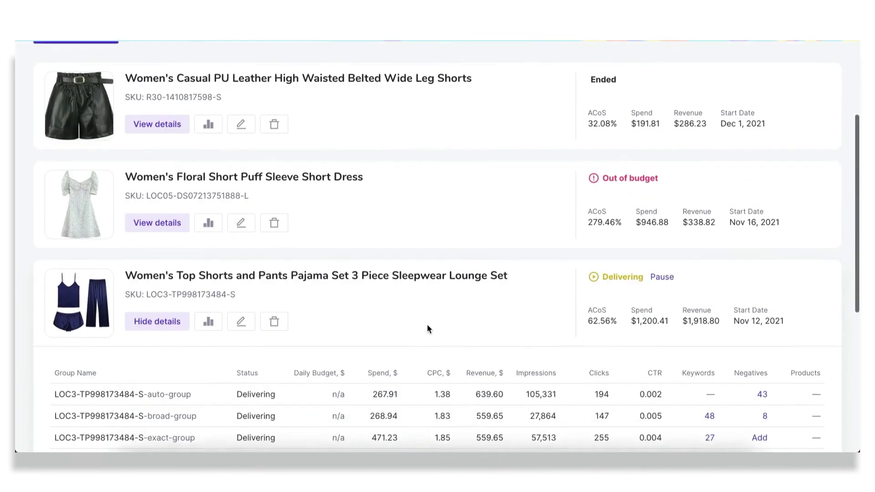
{"action": "scroll", "coordinate": [428, 327], "scroll_direction": "down", "scroll_amount": 1}
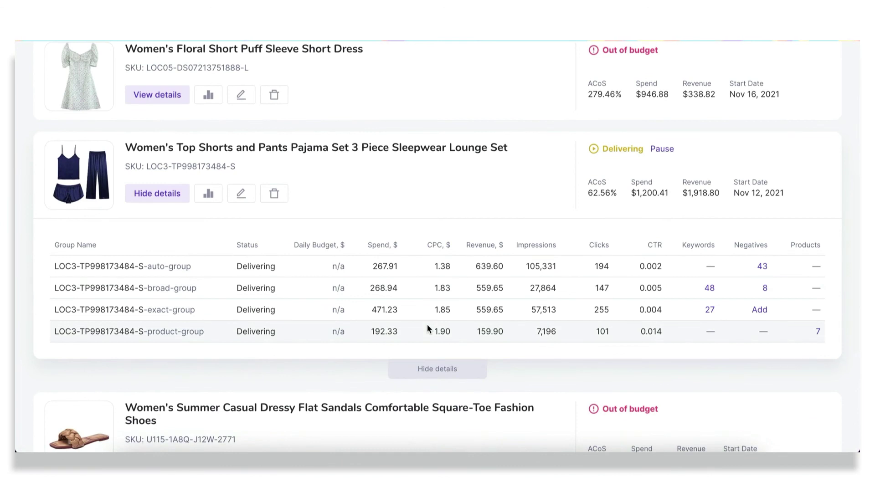
{"action": "scroll", "coordinate": [428, 323], "scroll_direction": "down", "scroll_amount": 1}
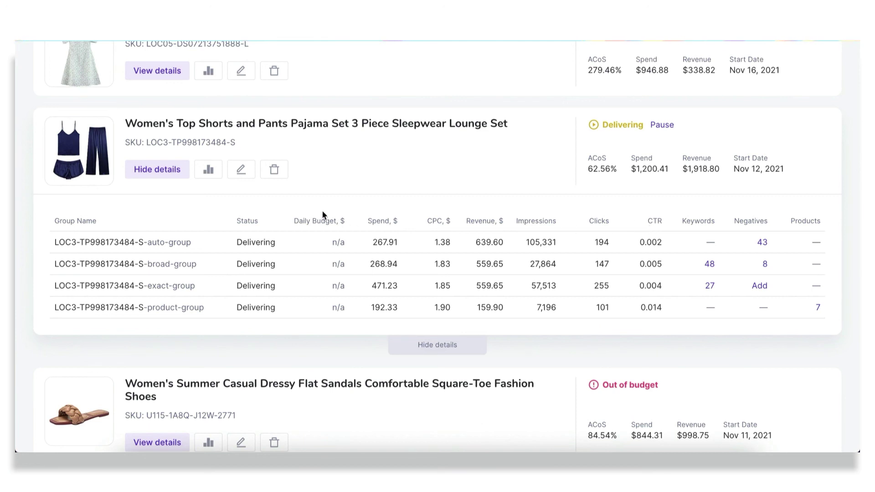
{"action": "left_click", "coordinate": [210, 173]}
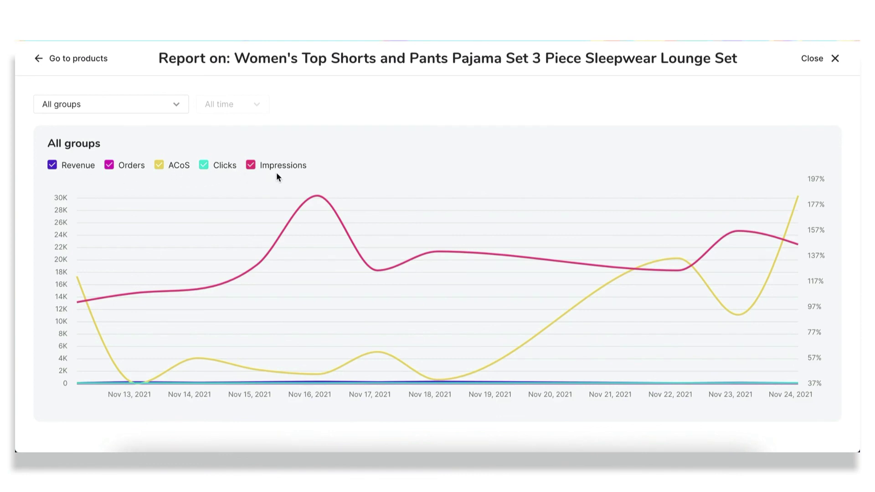
{"action": "left_click", "coordinate": [177, 112]}
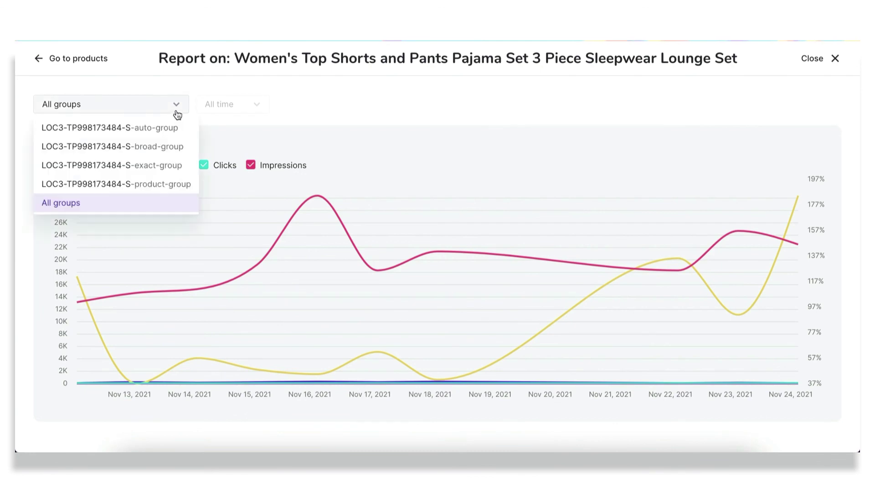
{"action": "left_click", "coordinate": [245, 134]}
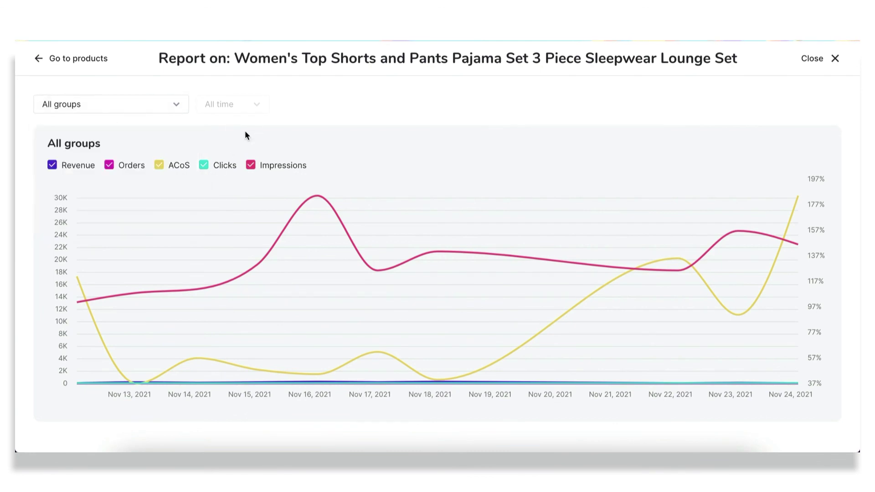
{"action": "left_click", "coordinate": [250, 165]}
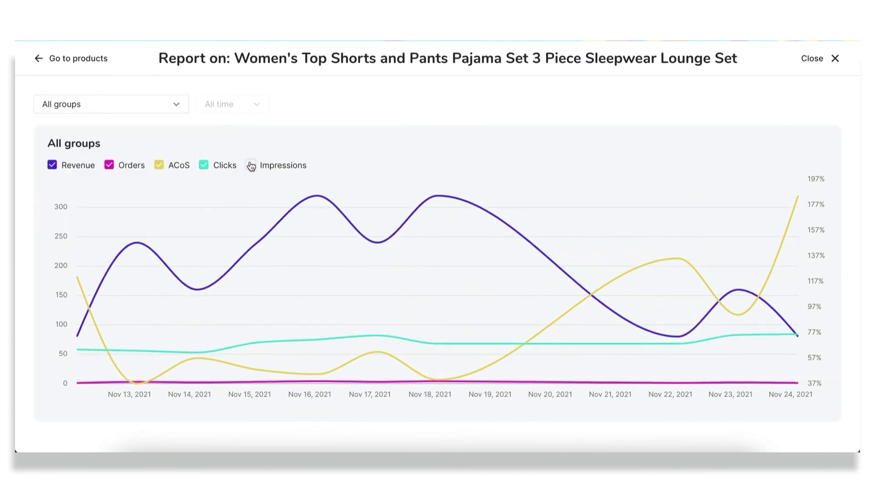
{"action": "left_click", "coordinate": [251, 165]}
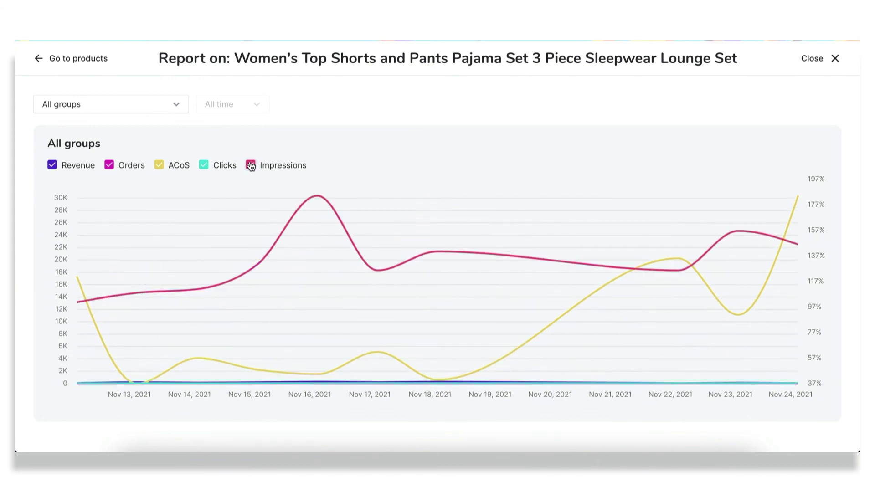
{"action": "left_click", "coordinate": [70, 63]}
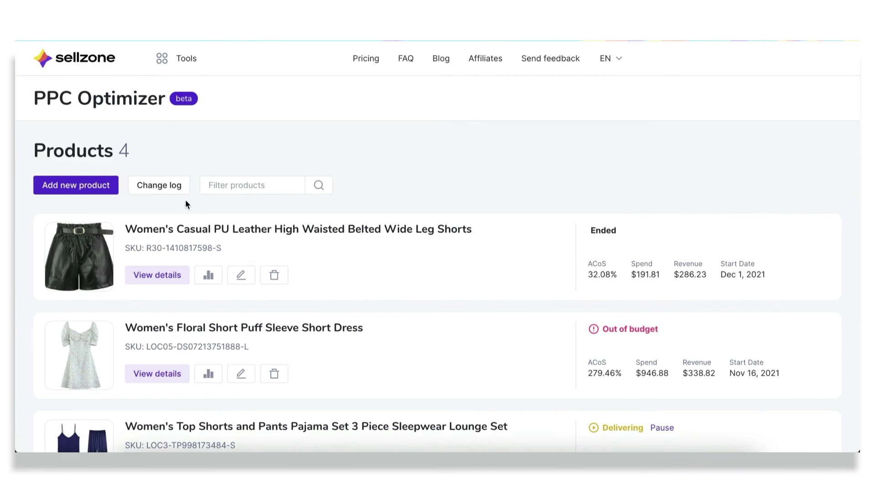
{"action": "left_click", "coordinate": [160, 186]}
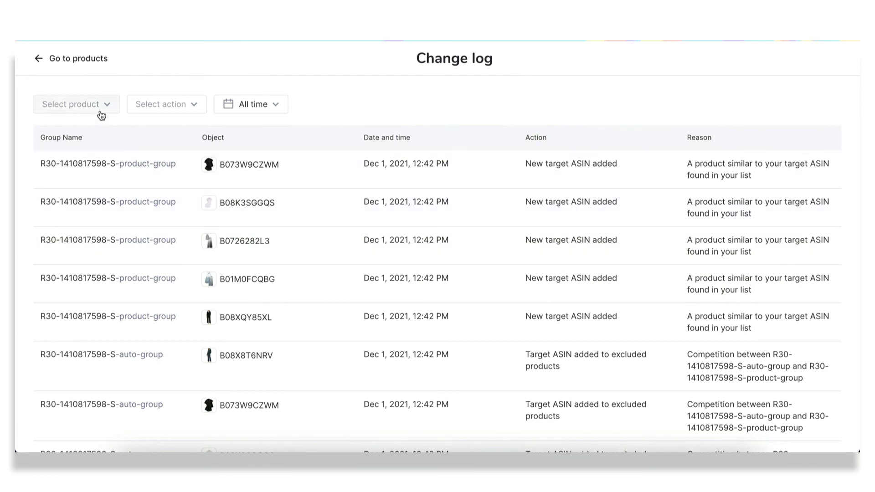
{"action": "left_click", "coordinate": [42, 67]}
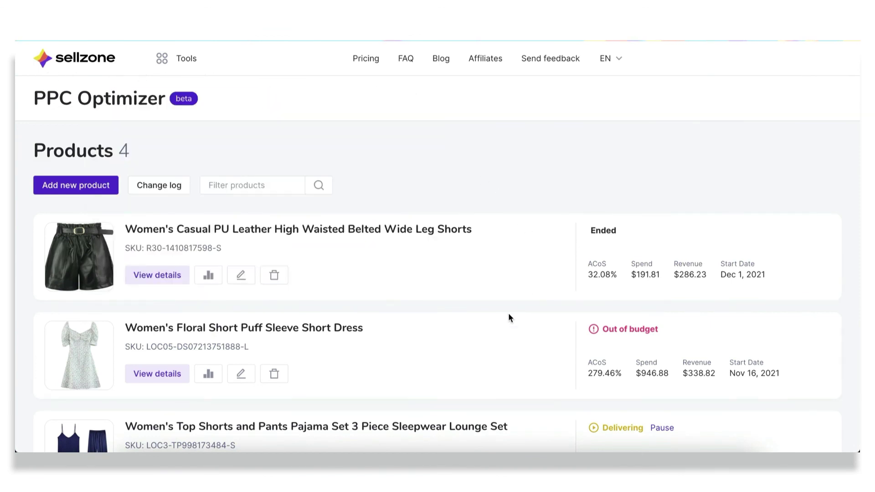
{"action": "scroll", "coordinate": [508, 315], "scroll_direction": "down", "scroll_amount": 2}
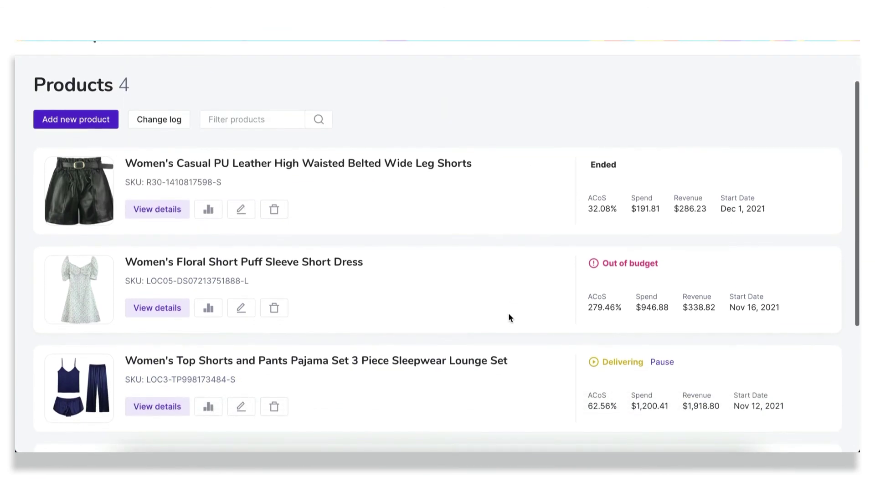
{"action": "scroll", "coordinate": [508, 315], "scroll_direction": "down", "scroll_amount": 1}
{"action": "left_click", "coordinate": [159, 269]}
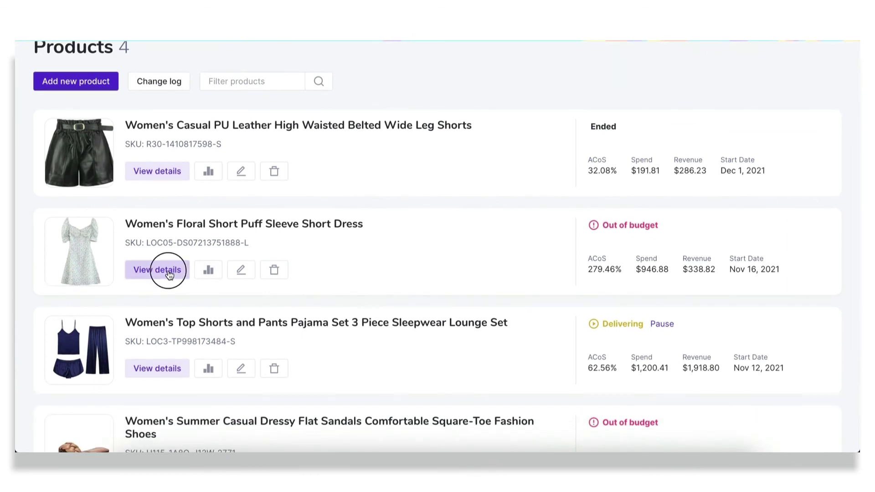
{"action": "scroll", "coordinate": [554, 279], "scroll_direction": "down", "scroll_amount": 1}
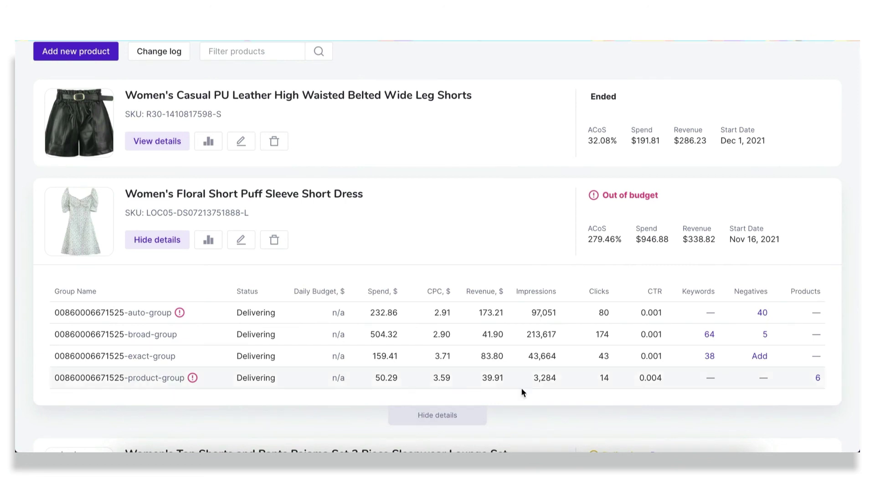
{"action": "scroll", "coordinate": [520, 388], "scroll_direction": "down", "scroll_amount": 1}
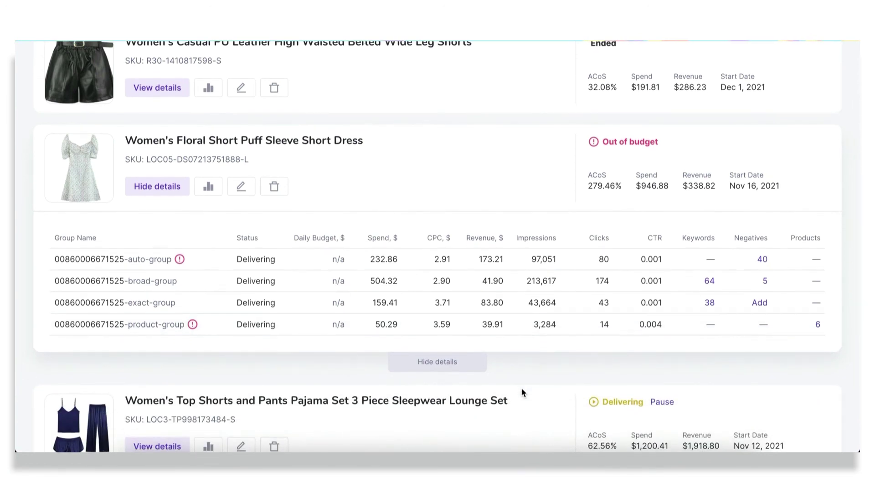
{"action": "left_click", "coordinate": [469, 368]}
{"action": "scroll", "coordinate": [451, 238], "scroll_direction": "up", "scroll_amount": 2}
{"action": "scroll", "coordinate": [451, 237], "scroll_direction": "up", "scroll_amount": 1}
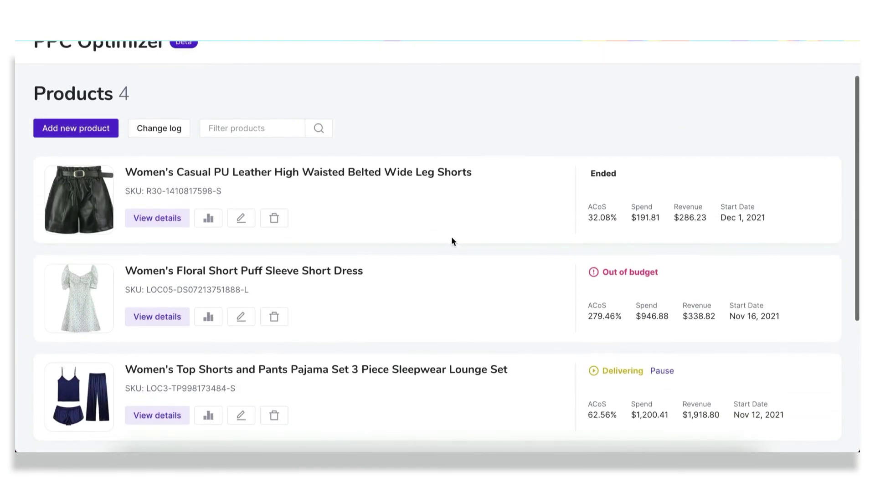
{"action": "scroll", "coordinate": [451, 238], "scroll_direction": "up", "scroll_amount": 1}
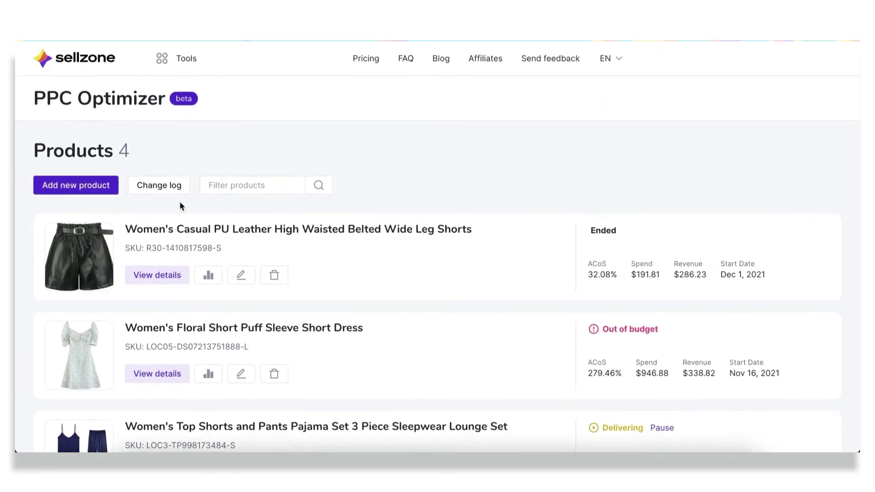
{"action": "left_click", "coordinate": [98, 191]}
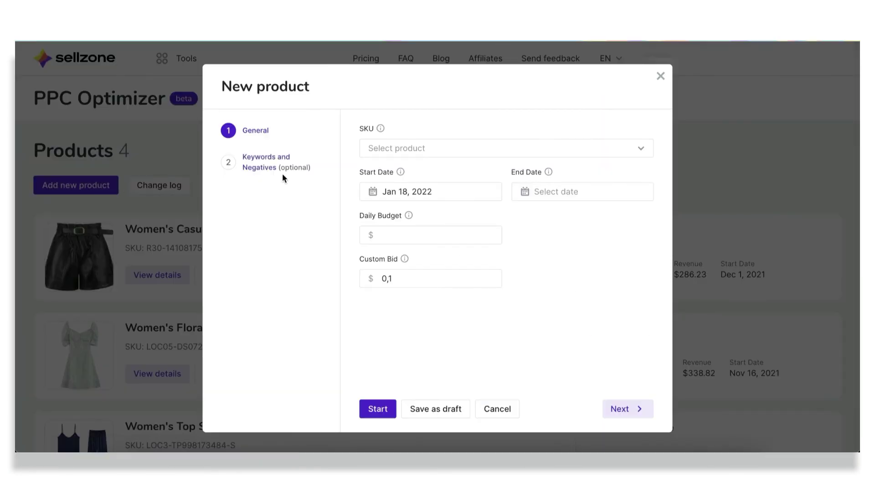
{"action": "left_click", "coordinate": [656, 82]}
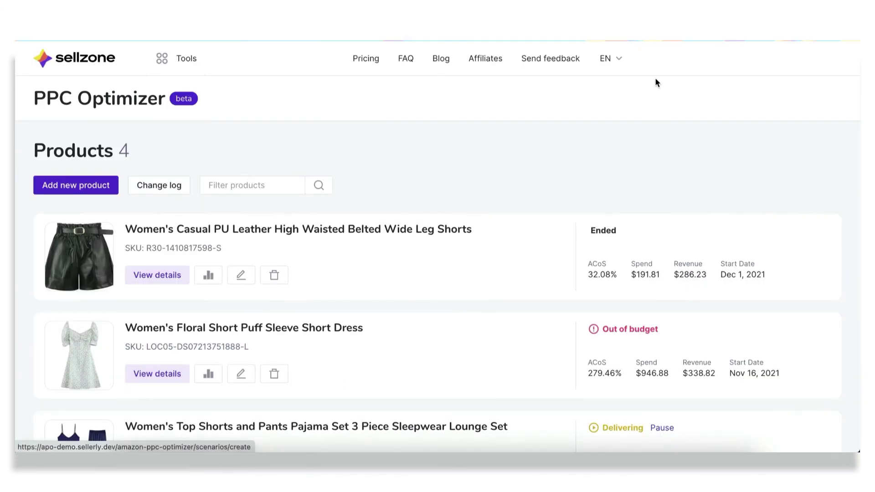